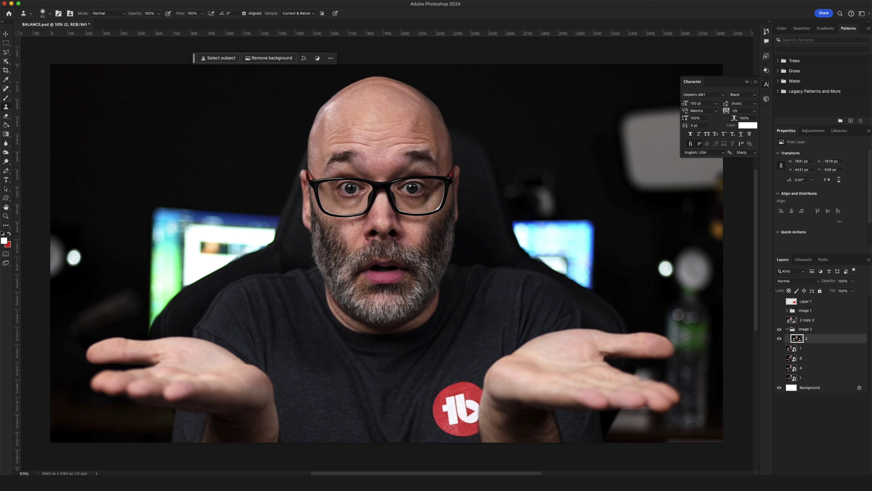
# Show the guides and compare the two portrait shots against the rule-of-thirds grid
pyautogui.press('super+;')
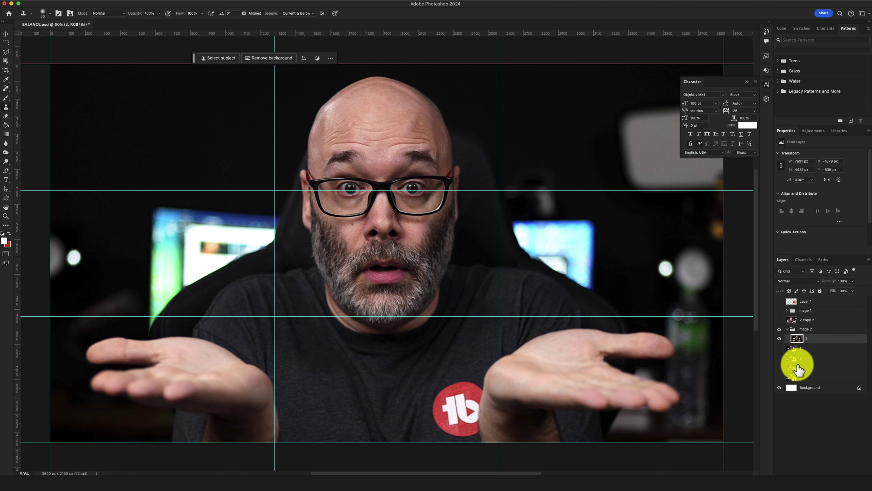
pyautogui.click(780, 319)
pyautogui.click(780, 320)
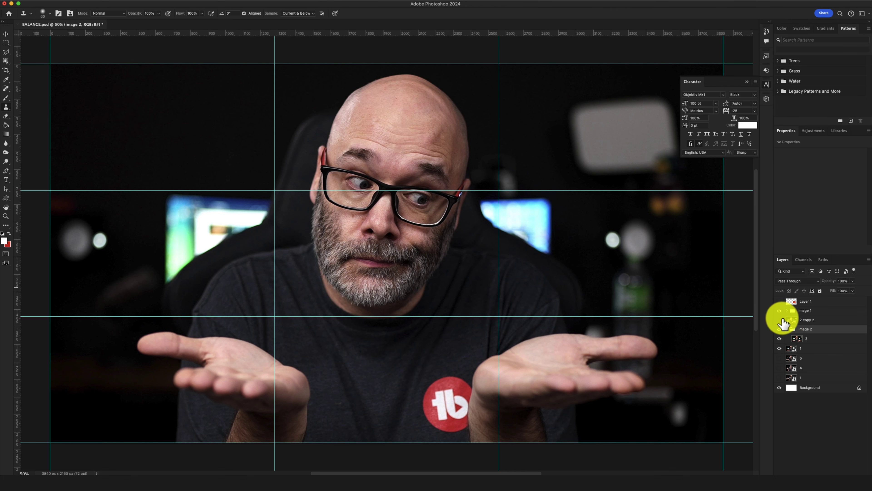
pyautogui.click(780, 329)
pyautogui.click(787, 329)
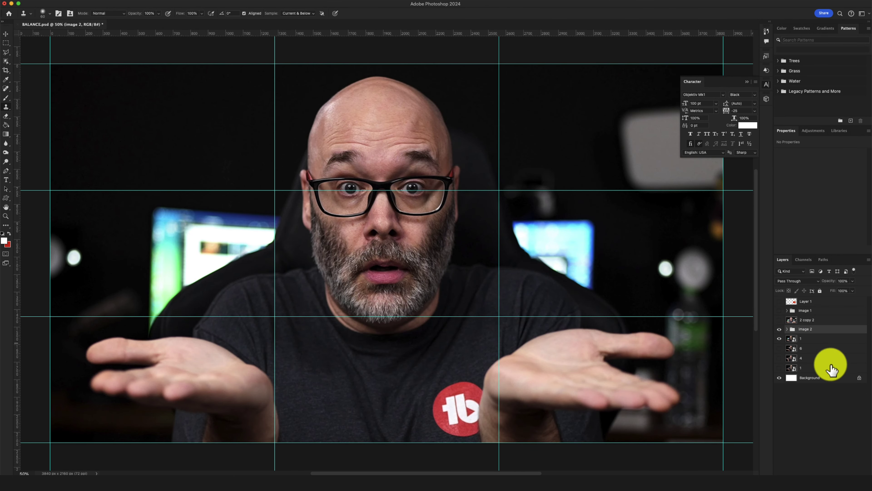
pyautogui.click(788, 329)
# Duplicate layer 2 inside the Image 2 group as "2 copy" and hide the guides
pyautogui.rightClick(808, 336)
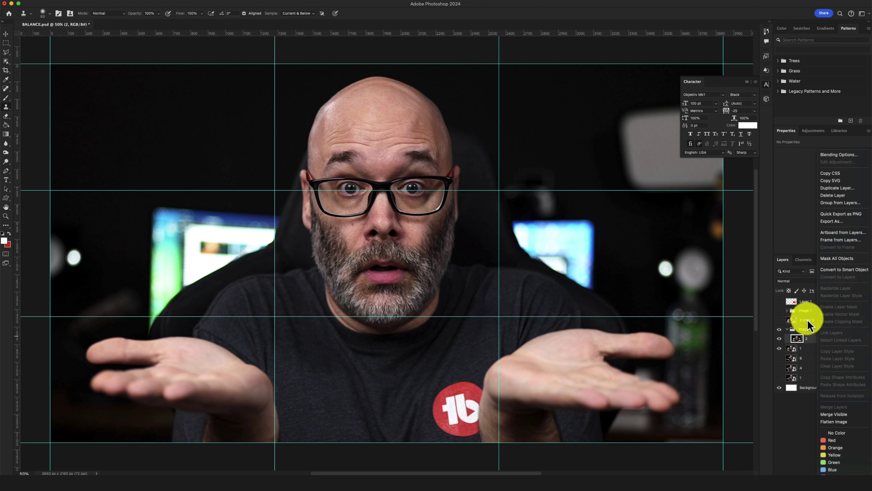
pyautogui.click(838, 187)
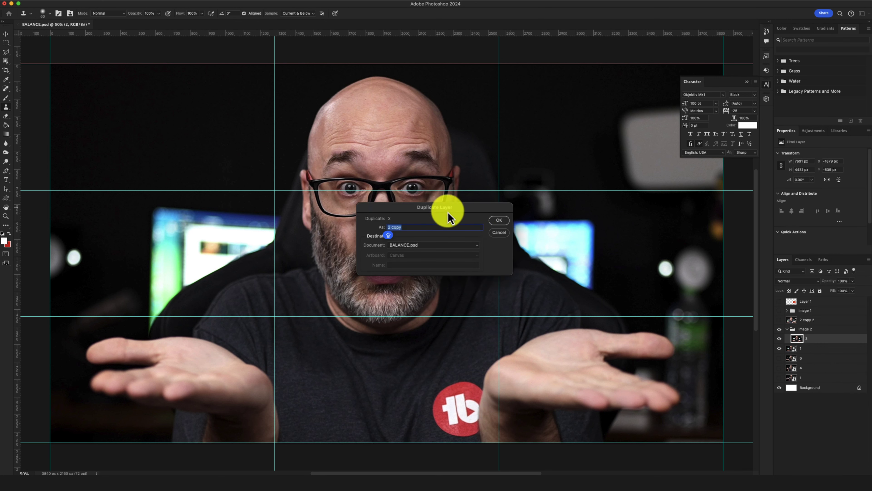
pyautogui.click(495, 223)
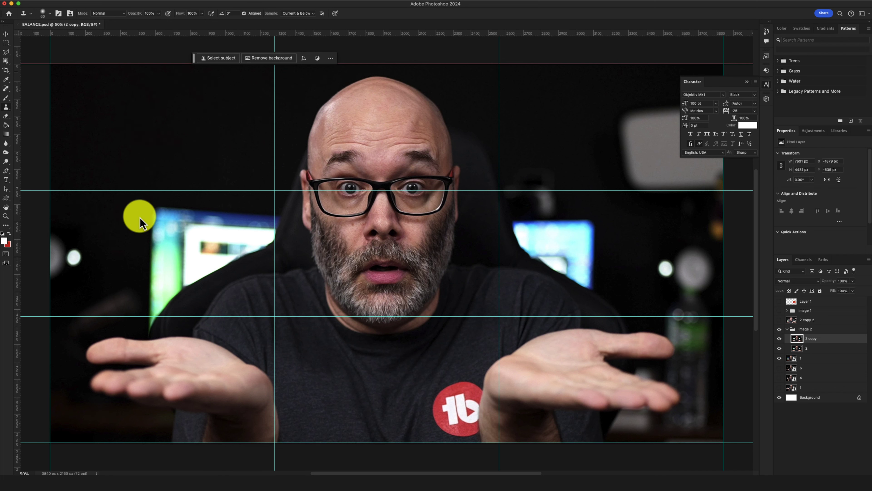
pyautogui.press('super+semicolon')
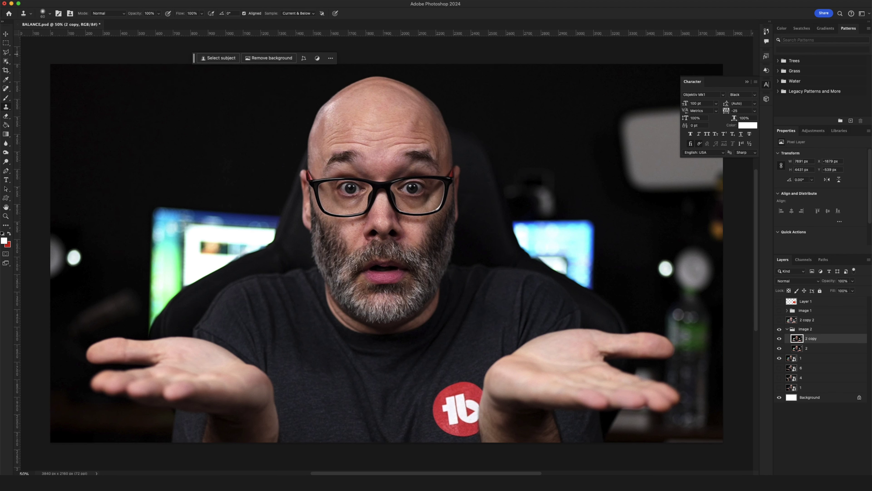
pyautogui.keyDown('alt'); pyautogui.click(355, 172); pyautogui.keyUp('alt')
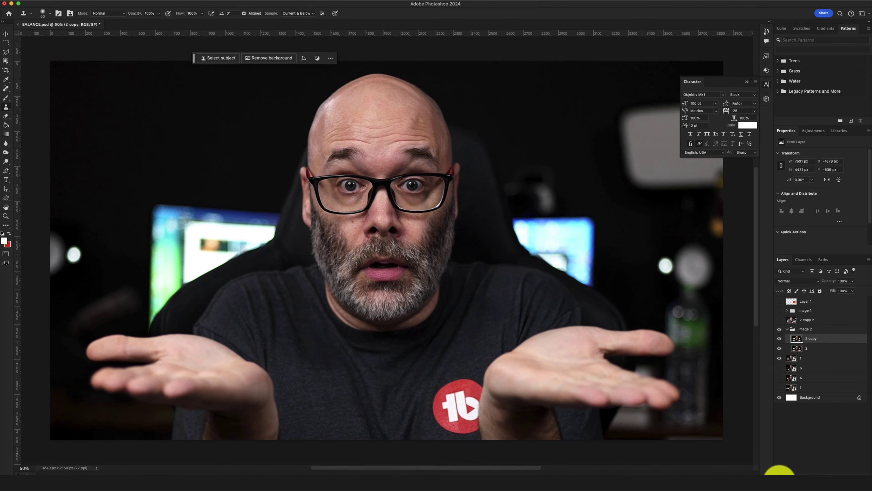
# Add a Levels adjustment layer above 2 copy and enlarge the area showing its settings
pyautogui.click(823, 471)
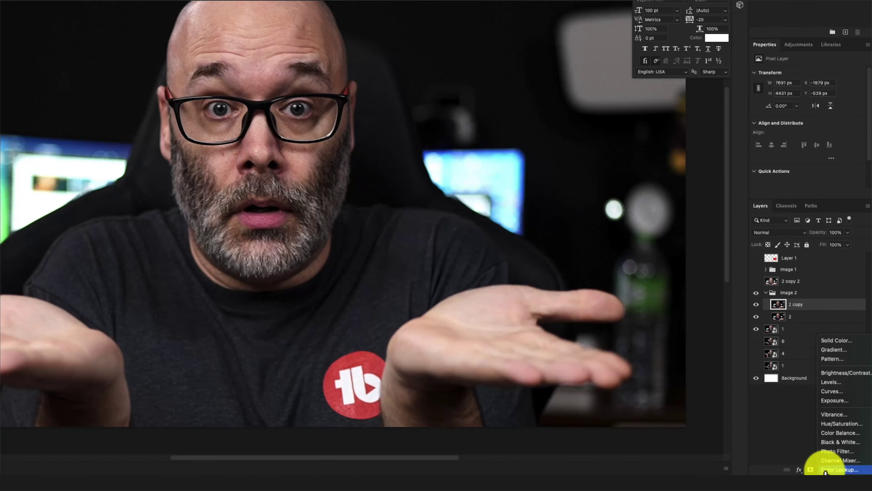
pyautogui.scroll(-3, 859, 357)
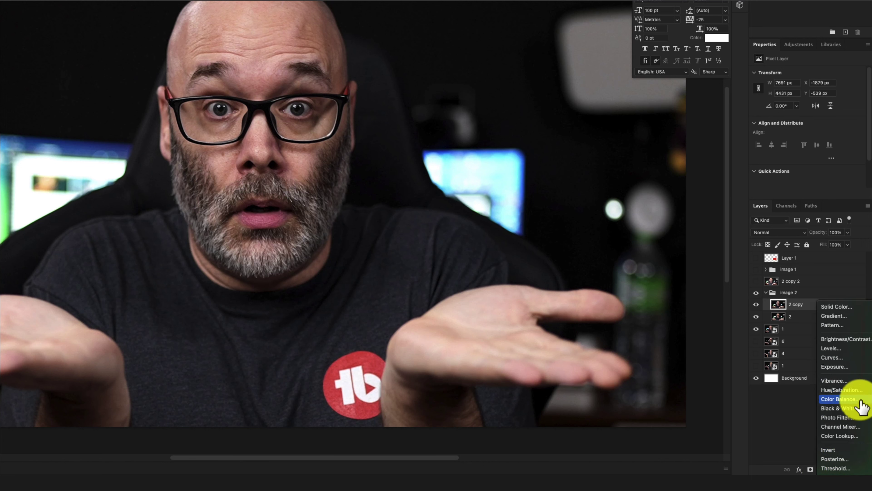
pyautogui.click(837, 349)
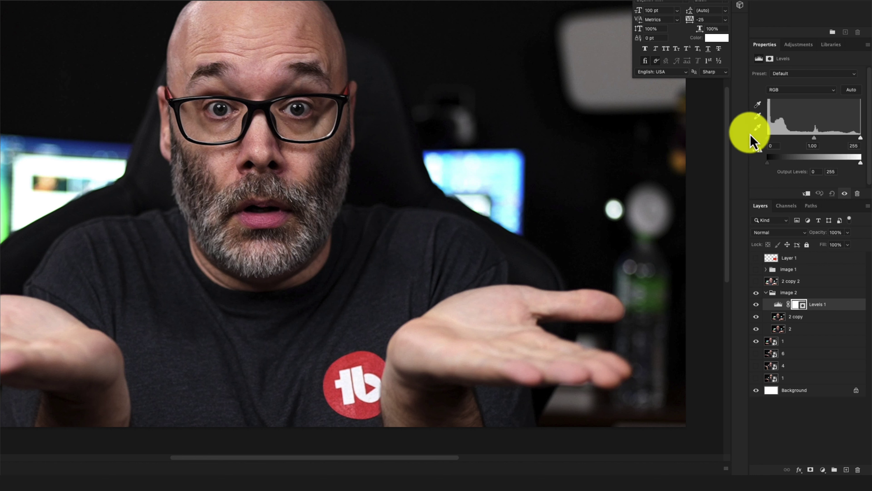
pyautogui.moveTo(747, 134); pyautogui.dragTo(648, 132)
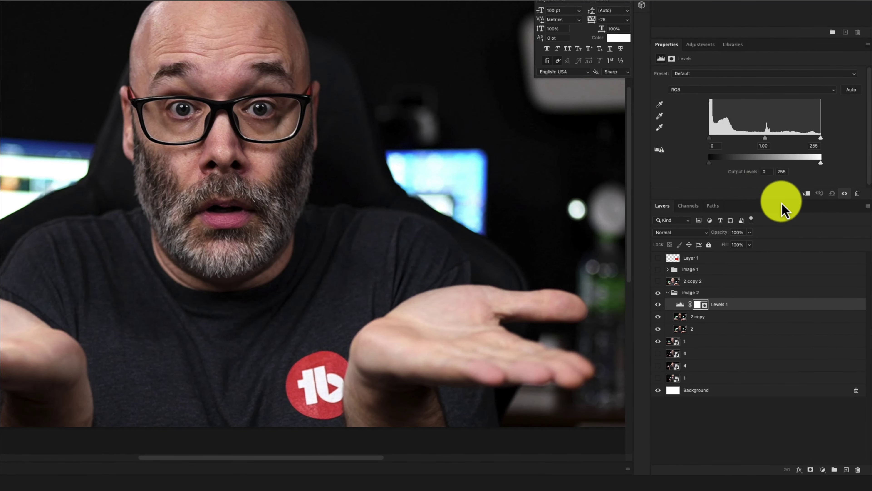
pyautogui.moveTo(779, 199); pyautogui.dragTo(779, 222)
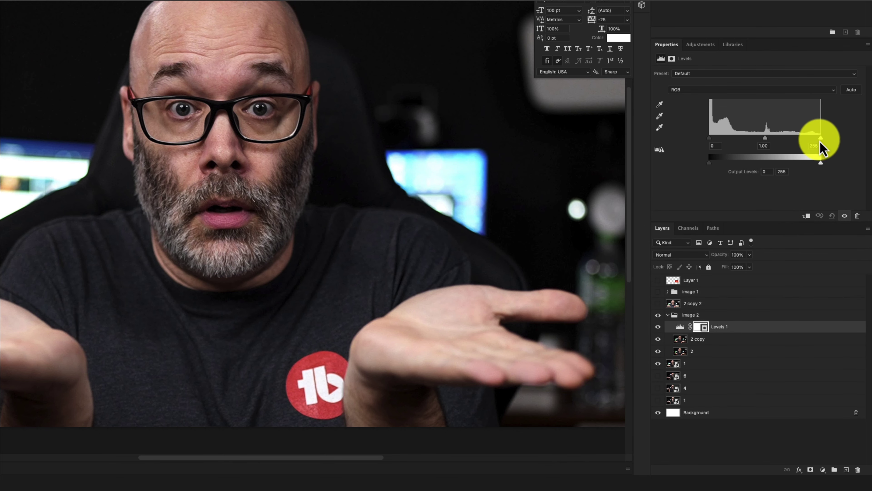
# Brighten the portrait in Levels with midtones at 1.42 and the white input level at 234, and narrow the settings area again
pyautogui.moveTo(820, 141); pyautogui.dragTo(762, 140)
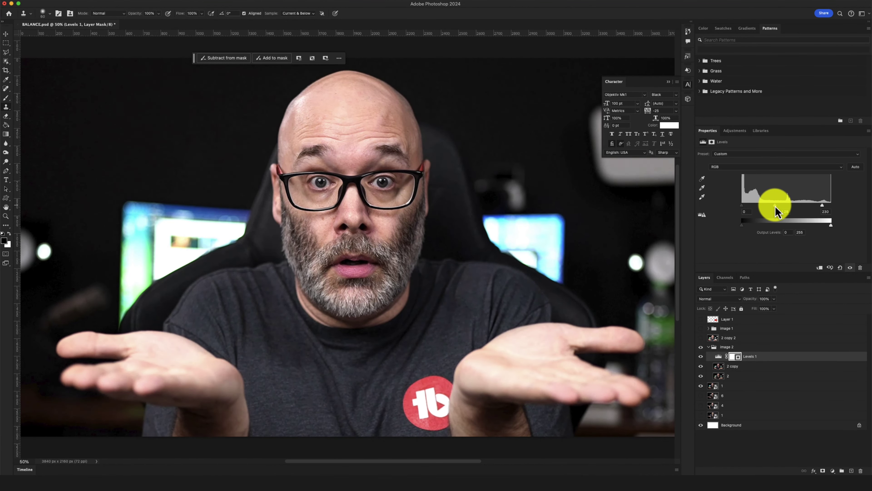
pyautogui.moveTo(773, 206); pyautogui.dragTo(779, 206)
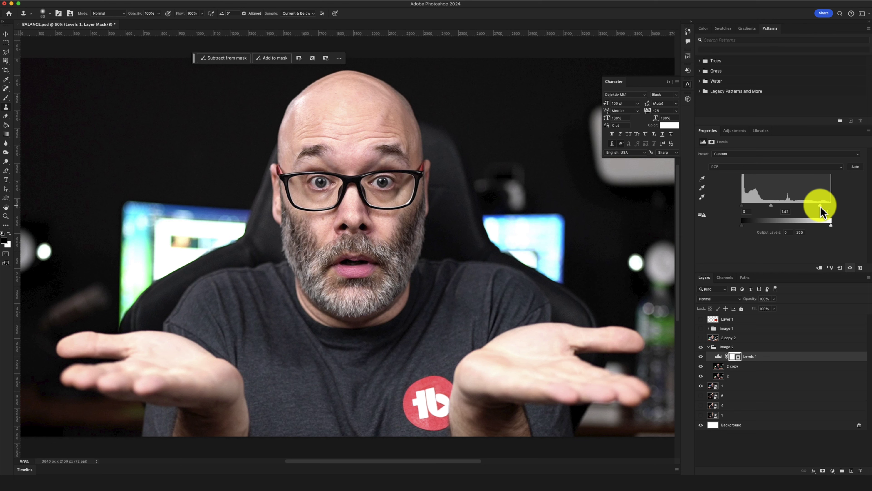
pyautogui.moveTo(819, 207); pyautogui.dragTo(818, 207)
pyautogui.moveTo(822, 208); pyautogui.dragTo(825, 208)
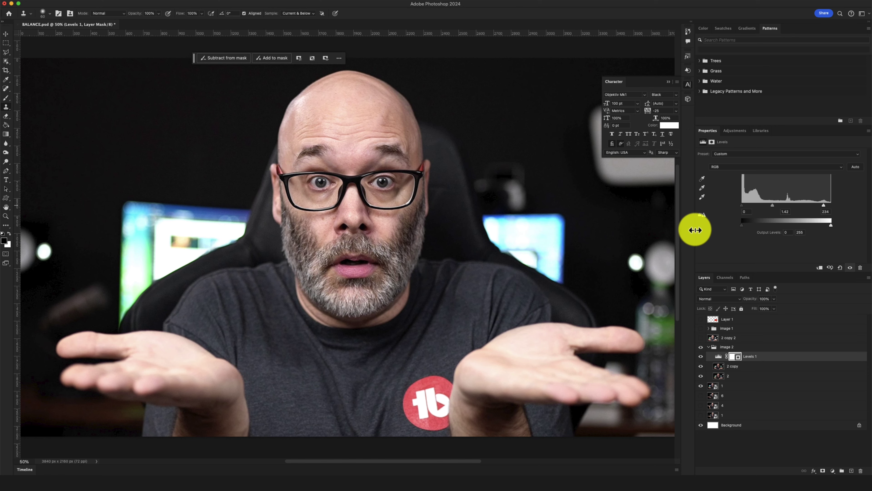
pyautogui.moveTo(694, 230); pyautogui.dragTo(749, 226)
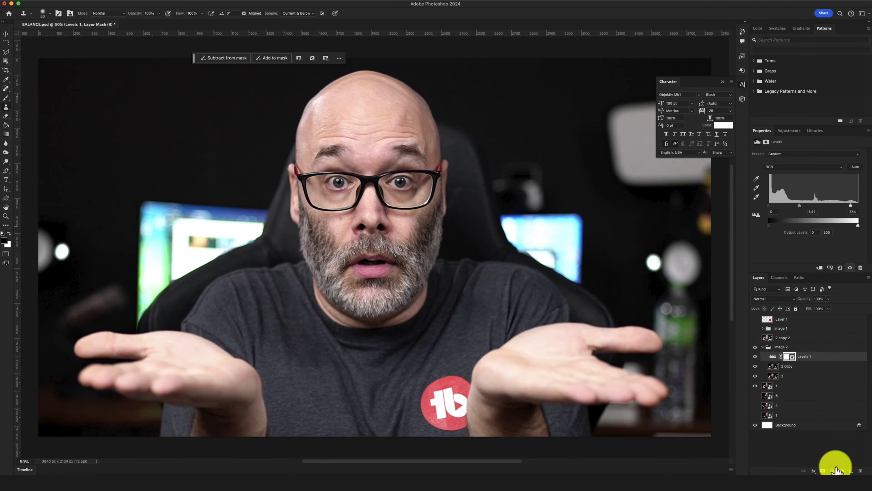
# Add a Vibrance adjustment layer above Levels 1 with Vibrance +54 and Saturation +11
pyautogui.click(836, 472)
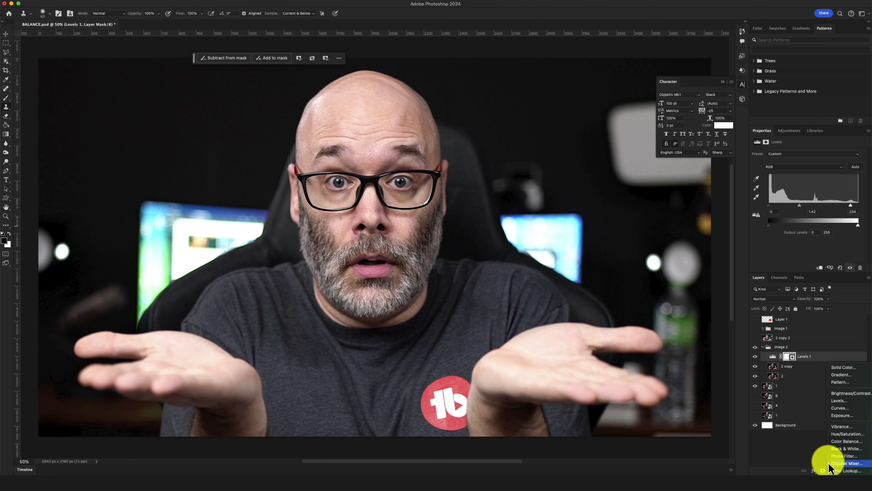
pyautogui.click(843, 426)
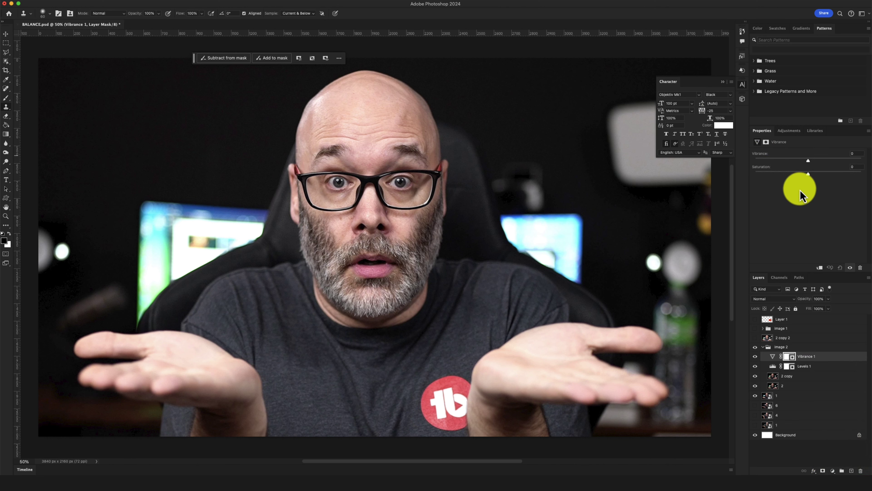
pyautogui.moveTo(809, 163); pyautogui.dragTo(871, 159)
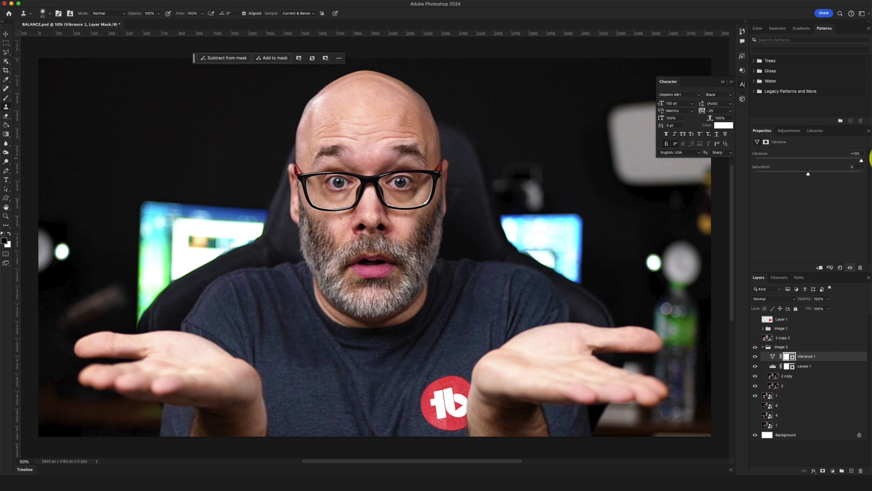
pyautogui.moveTo(871, 159); pyautogui.dragTo(834, 162)
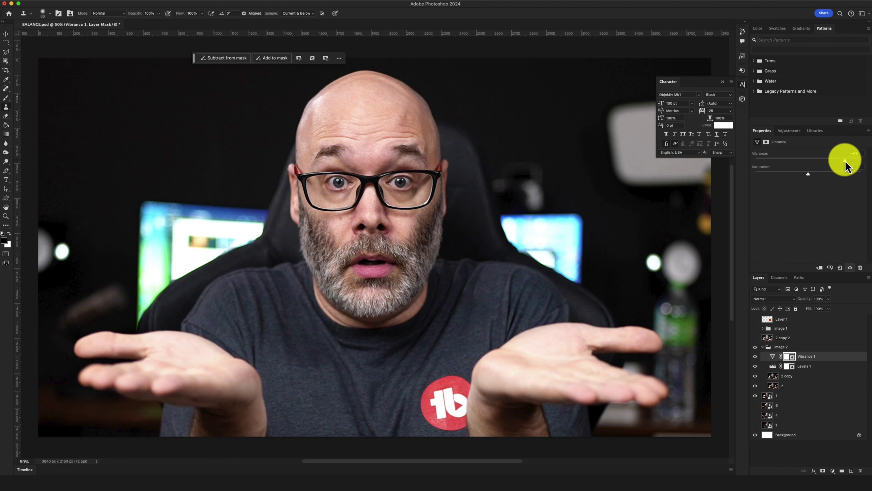
pyautogui.moveTo(845, 161); pyautogui.dragTo(837, 161)
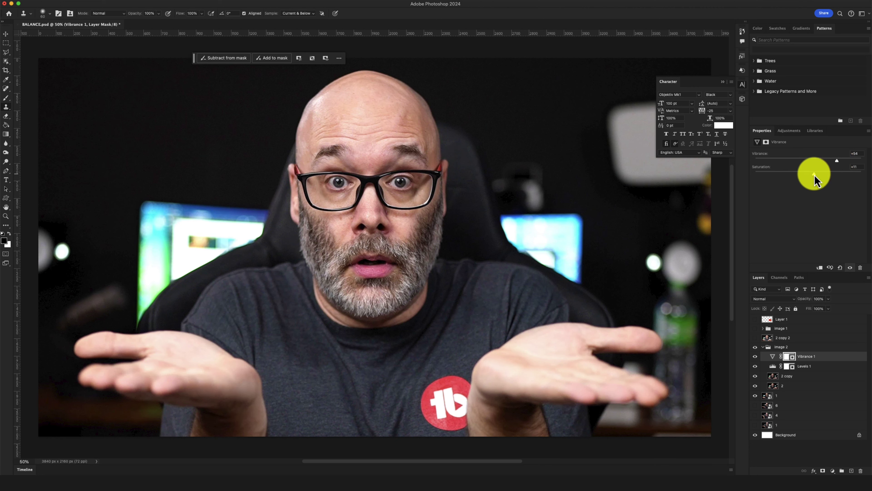
pyautogui.moveTo(816, 174); pyautogui.dragTo(814, 174)
# Group the 2 copy layer with its Levels and Vibrance adjustment layers
pyautogui.keyDown('shift'); pyautogui.click(794, 377); pyautogui.keyUp('shift')
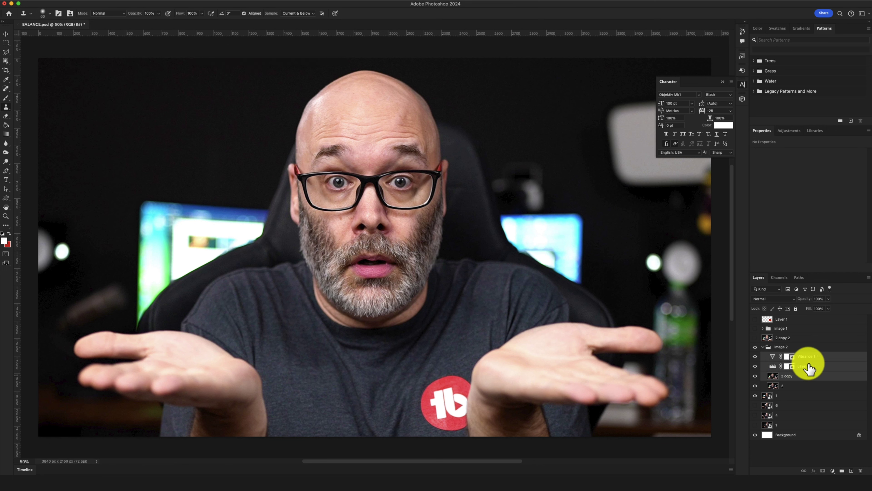
pyautogui.press('super+g')
# Compare the portrait with and without the adjustments by switching the new group's visibility
pyautogui.click(755, 356)
pyautogui.click(755, 356)
pyautogui.click(755, 357)
pyautogui.click(754, 357)
pyautogui.click(755, 357)
pyautogui.click(755, 356)
pyautogui.click(755, 356)
pyautogui.click(755, 356)
pyautogui.click(755, 356)
pyautogui.click(756, 356)
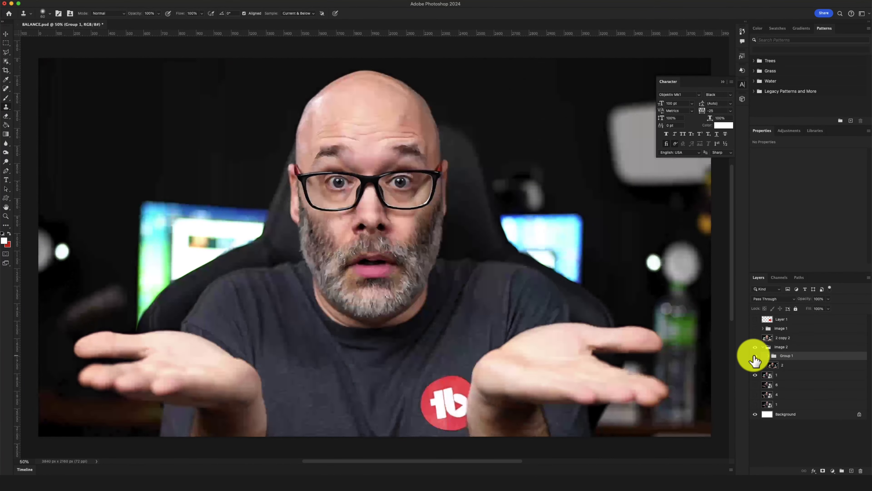
pyautogui.click(755, 357)
pyautogui.click(755, 356)
pyautogui.click(755, 357)
# Duplicate the Vibrance 1, Levels 1 and 2 copy layers within the group and merge the duplicates into one layer
pyautogui.click(769, 356)
pyautogui.click(831, 366)
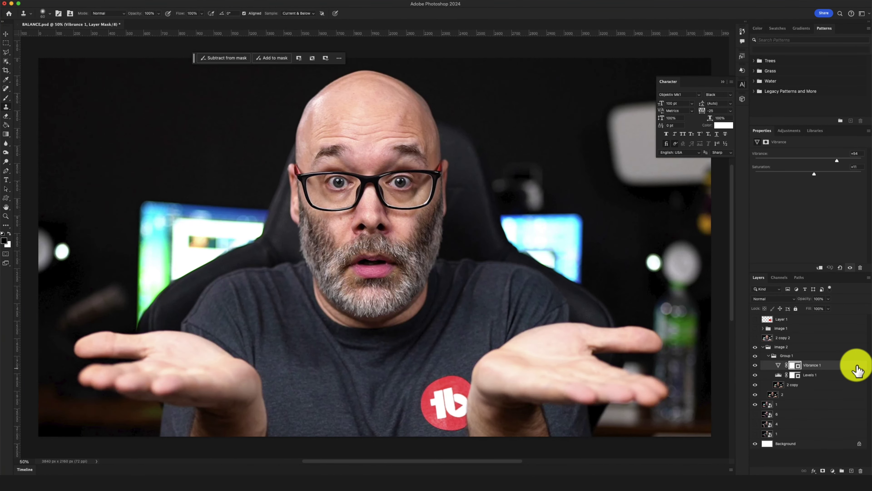
pyautogui.keyDown('shift'); pyautogui.click(808, 386); pyautogui.keyUp('shift')
pyautogui.rightClick(809, 385)
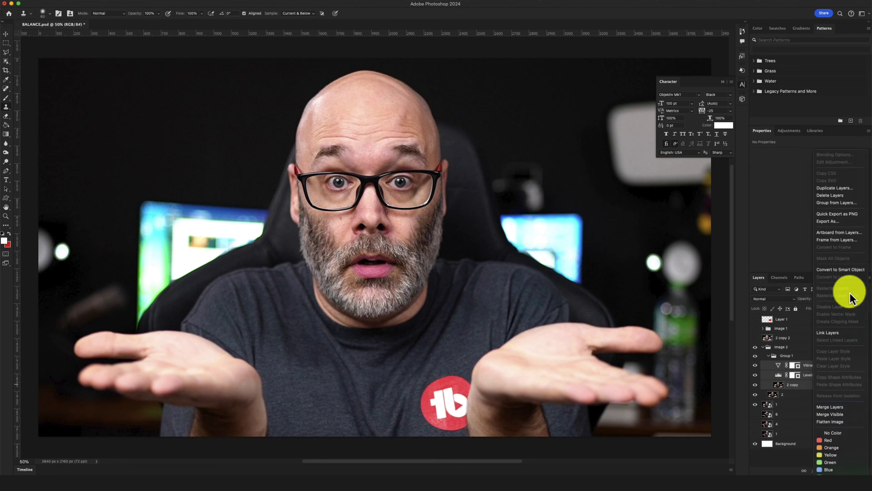
pyautogui.click(835, 188)
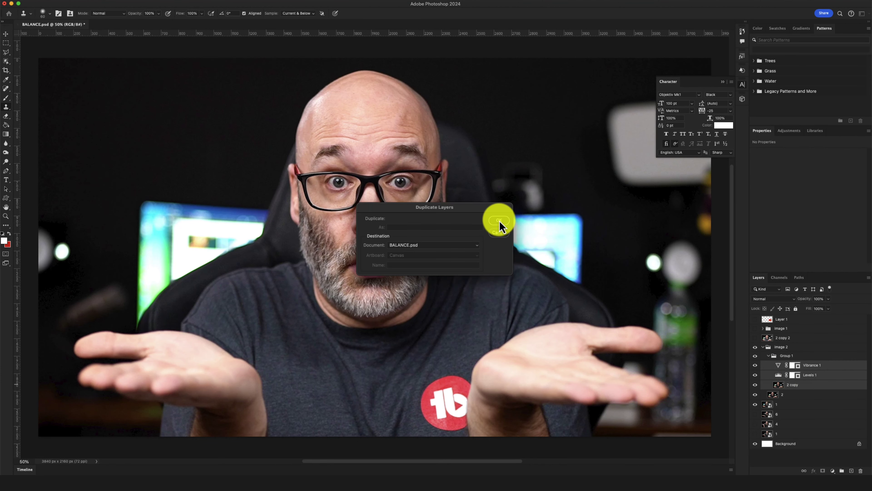
pyautogui.click(502, 223)
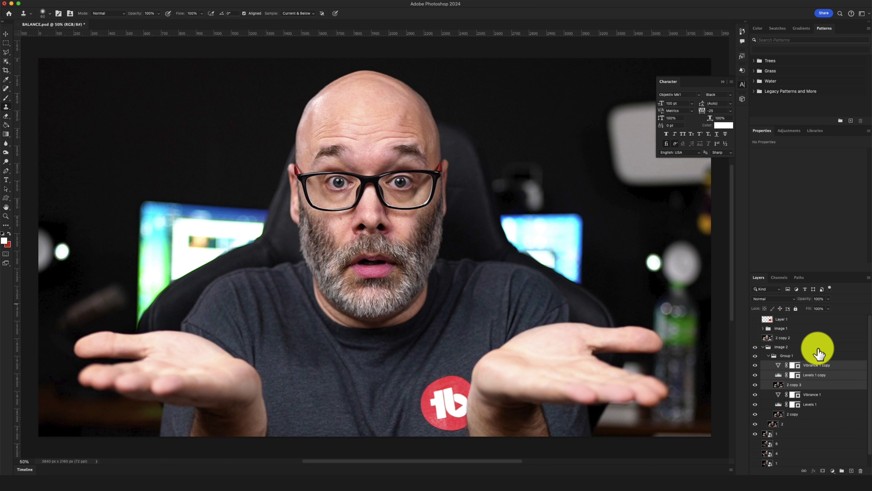
pyautogui.press('super+e')
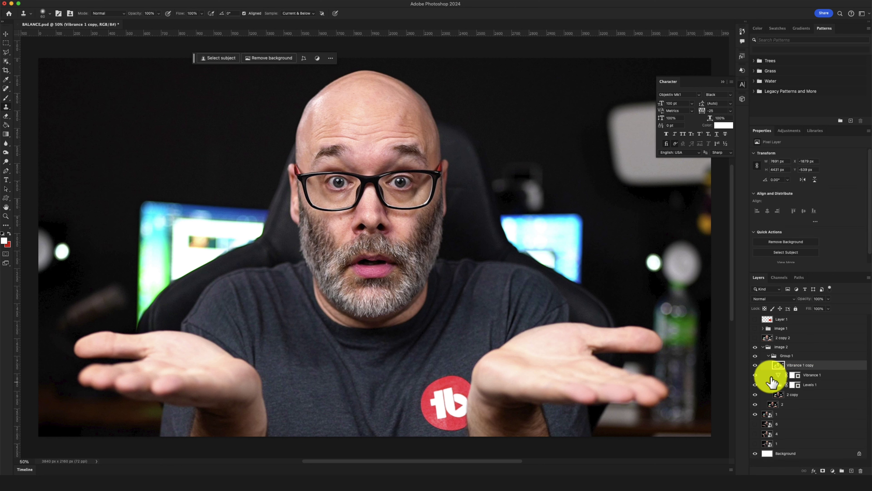
# Hide the original Vibrance 1, Levels 1 and 2 copy layers, keep the merged layer visible, and compare the two versions
pyautogui.moveTo(755, 375); pyautogui.dragTo(756, 394)
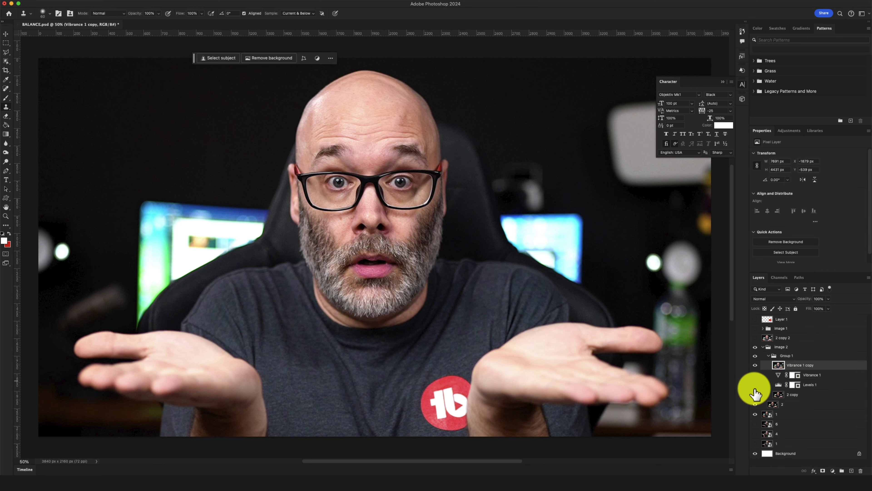
pyautogui.click(755, 365)
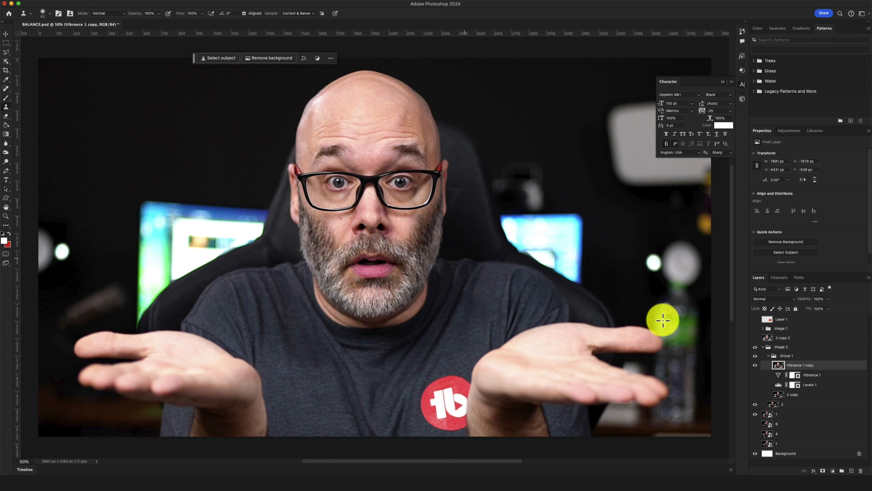
pyautogui.click(755, 365)
pyautogui.click(755, 374)
pyautogui.click(755, 384)
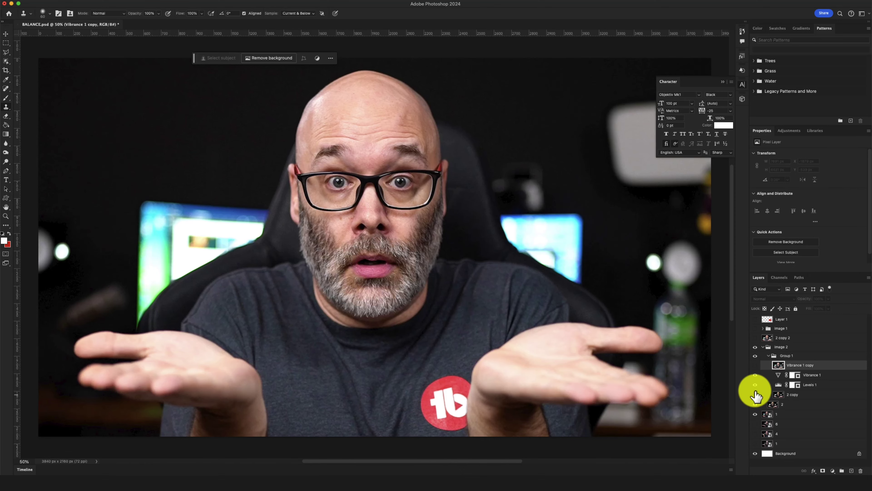
pyautogui.click(755, 385)
pyautogui.click(756, 375)
pyautogui.click(755, 364)
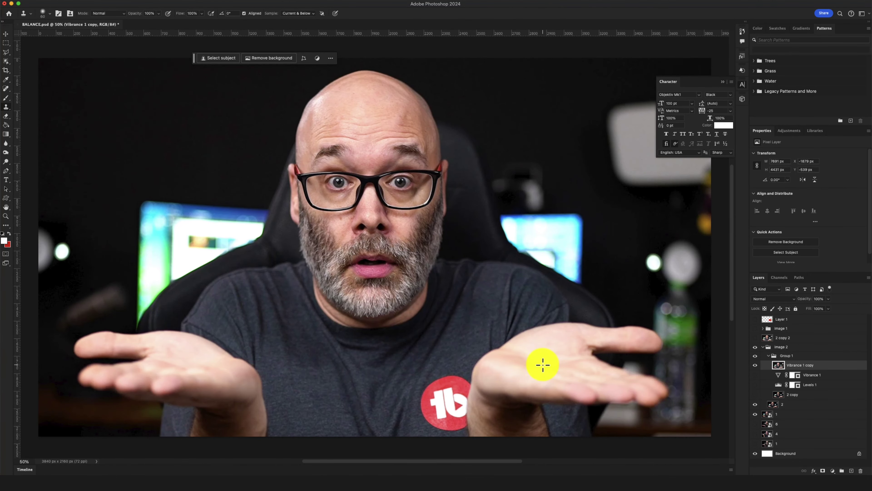
# View the face at 100% and open the merged Vibrance 1 copy layer in the Portraiture 4 filter
pyautogui.press('super+1')
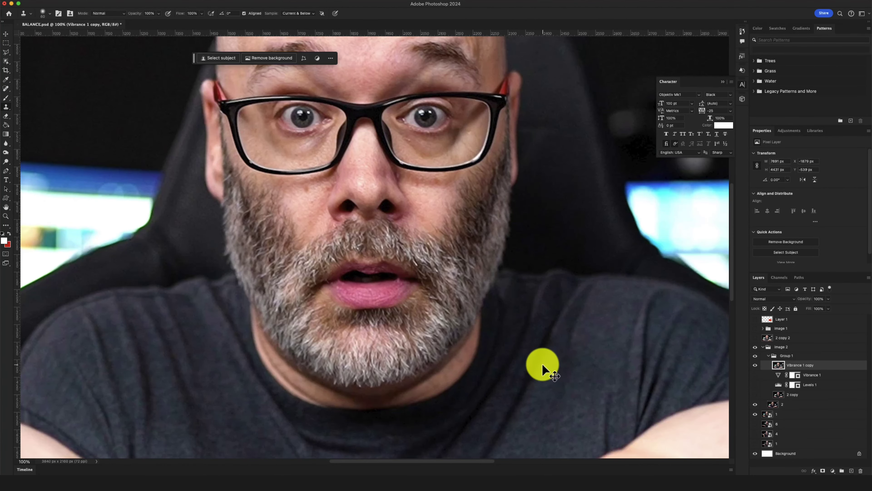
pyautogui.scroll(5, 310, 273)
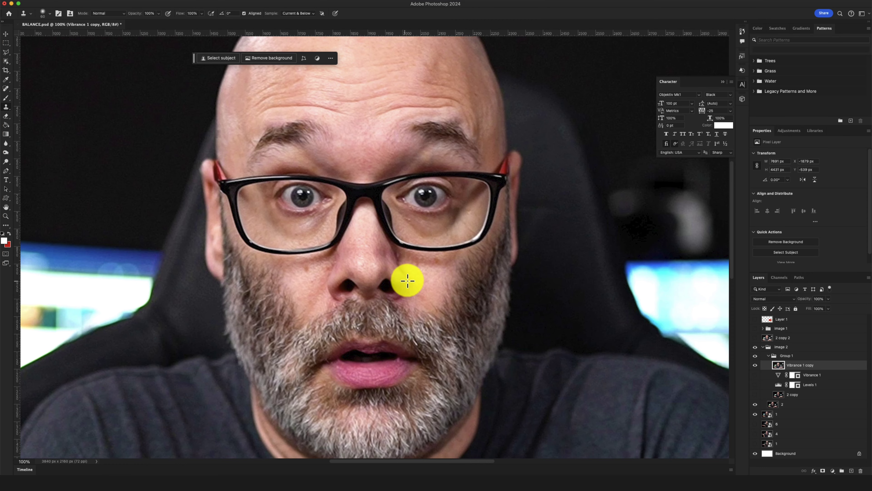
pyautogui.scroll(2, 430, 151)
pyautogui.scroll(2, 306, 130)
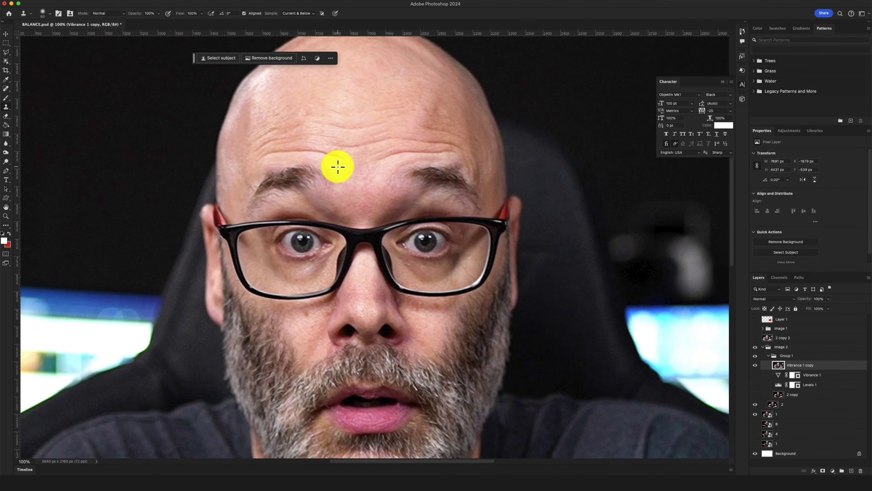
pyautogui.scroll(1, 338, 166)
pyautogui.scroll(-6, 338, 166)
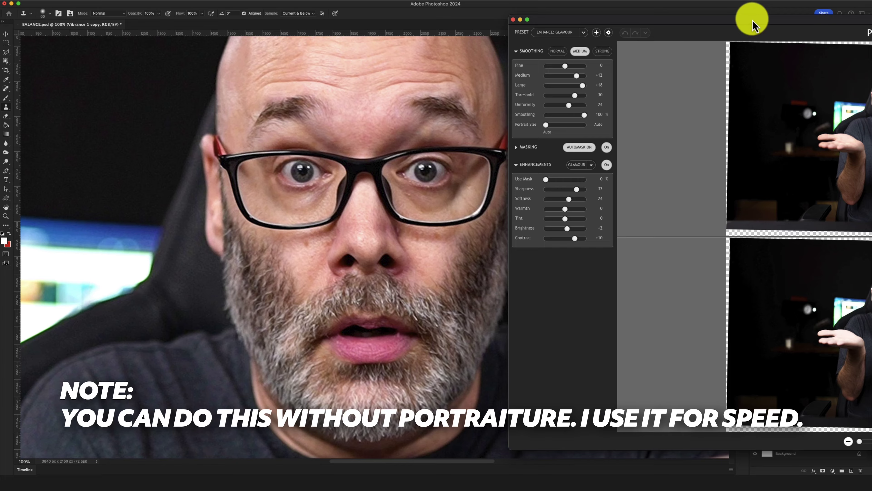
pyautogui.moveTo(749, 20); pyautogui.dragTo(356, 67)
pyautogui.moveTo(509, 62); pyautogui.dragTo(571, 14)
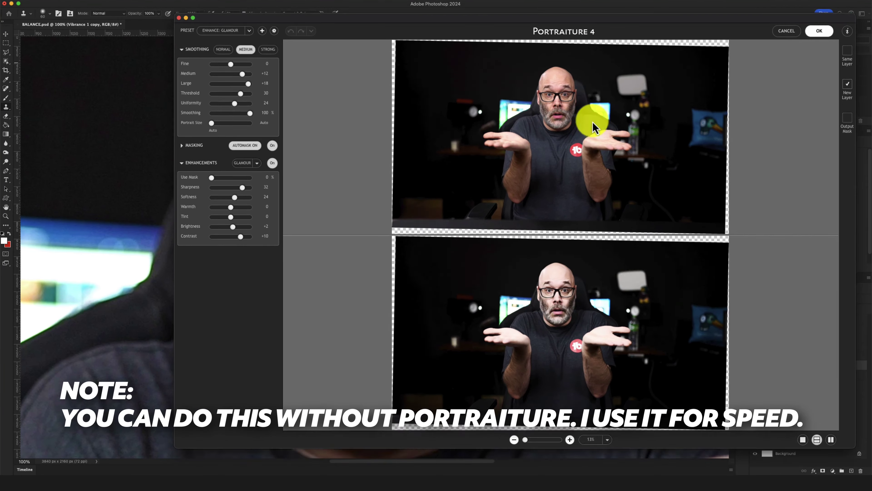
# Show the Portraiture preview at 100% around the eyes and switch the preset to Default
pyautogui.moveTo(526, 436); pyautogui.dragTo(540, 435)
pyautogui.click(607, 435)
pyautogui.click(588, 471)
pyautogui.moveTo(618, 104); pyautogui.dragTo(613, 185)
pyautogui.moveTo(570, 132); pyautogui.dragTo(569, 89)
pyautogui.moveTo(572, 168); pyautogui.dragTo(577, 110)
pyautogui.moveTo(595, 189); pyautogui.dragTo(578, 155)
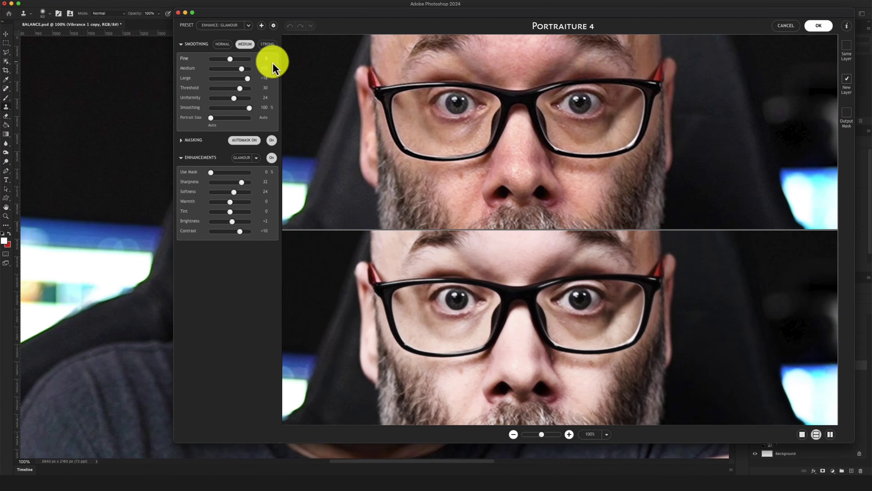
pyautogui.click(218, 26)
pyautogui.click(223, 51)
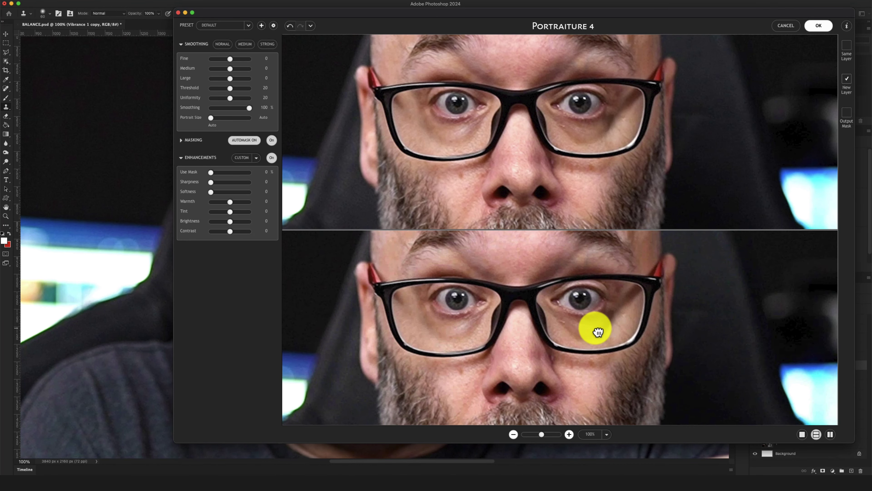
# Set the enhancement Sharpness to 8 and check its effect around the eyes and beard
pyautogui.moveTo(625, 364); pyautogui.dragTo(630, 347)
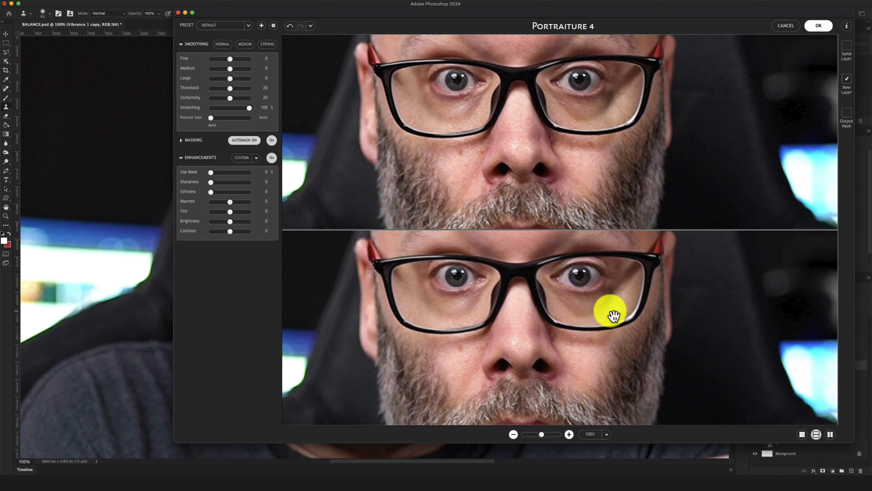
pyautogui.moveTo(619, 292); pyautogui.dragTo(596, 312)
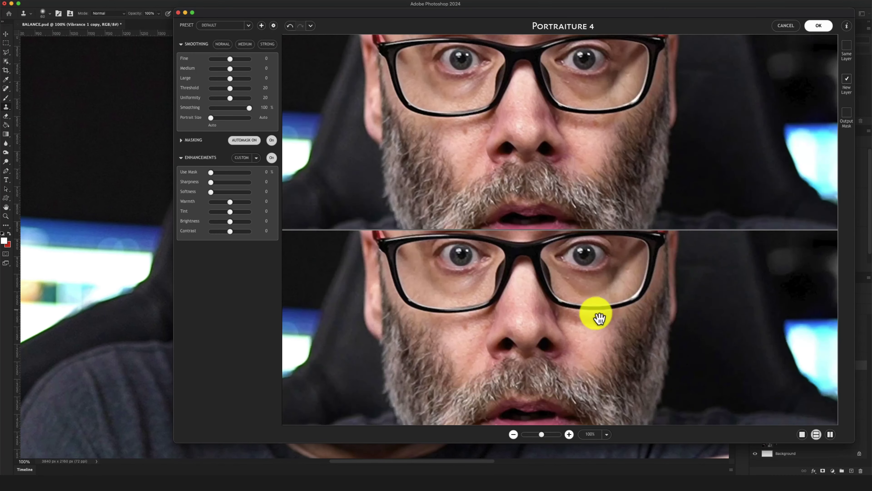
pyautogui.moveTo(618, 347); pyautogui.dragTo(617, 336)
pyautogui.moveTo(616, 292); pyautogui.dragTo(604, 347)
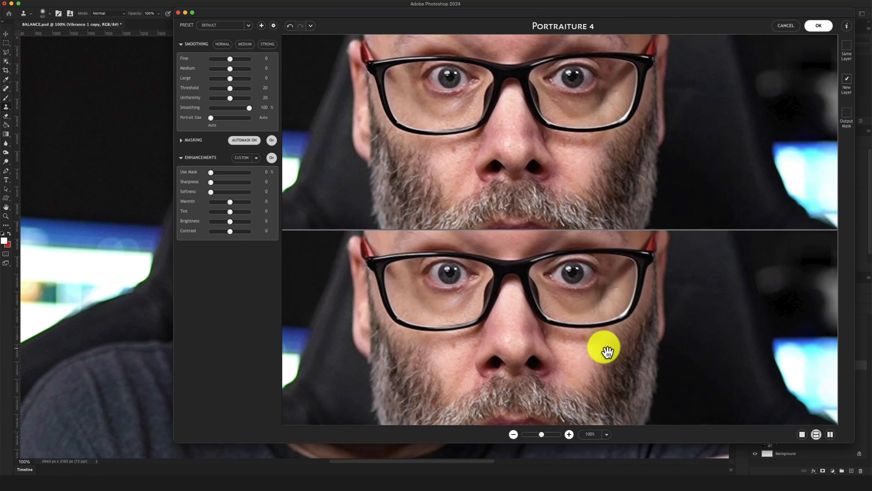
pyautogui.moveTo(522, 335); pyautogui.dragTo(512, 325)
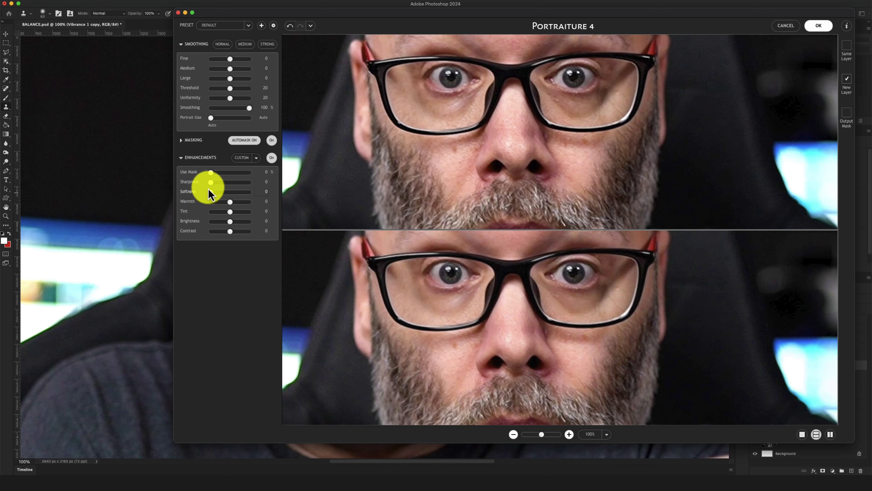
pyautogui.moveTo(212, 185); pyautogui.dragTo(233, 185)
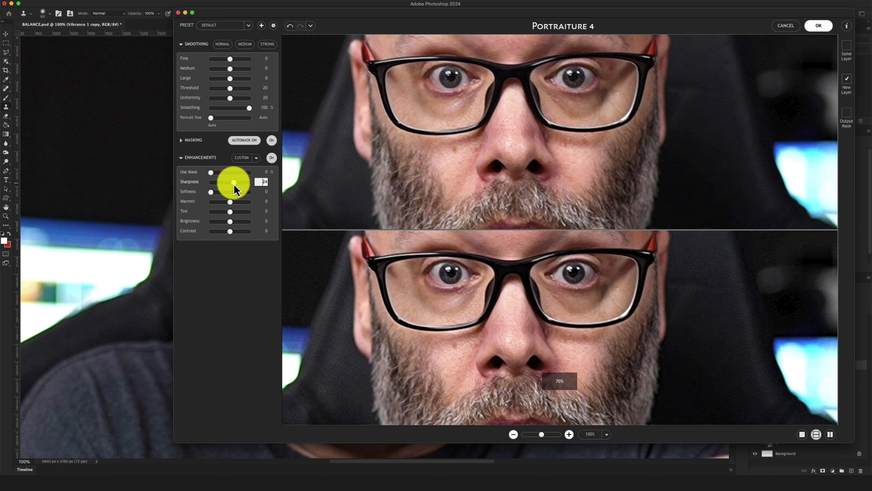
pyautogui.moveTo(225, 185); pyautogui.dragTo(225, 188)
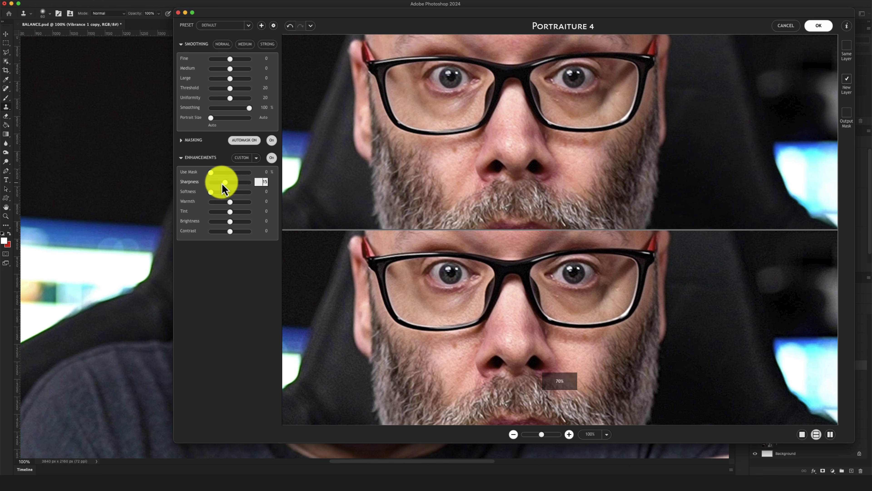
pyautogui.moveTo(220, 188); pyautogui.dragTo(219, 182)
pyautogui.click(539, 344)
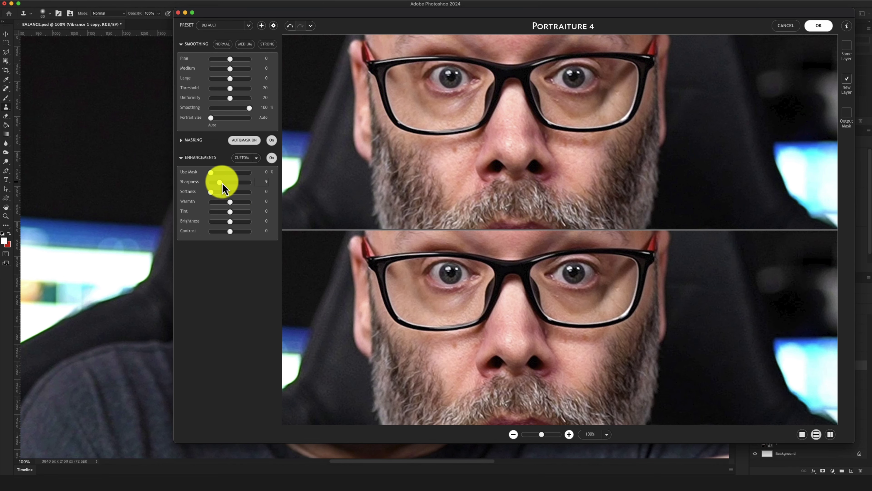
pyautogui.moveTo(550, 302); pyautogui.dragTo(546, 340)
pyautogui.moveTo(525, 272); pyautogui.dragTo(541, 296)
pyautogui.moveTo(512, 349); pyautogui.dragTo(526, 330)
# Define the skin mask by sampling several forehead skin tones in the 50% preview, then collapse the masking settings
pyautogui.click(180, 141)
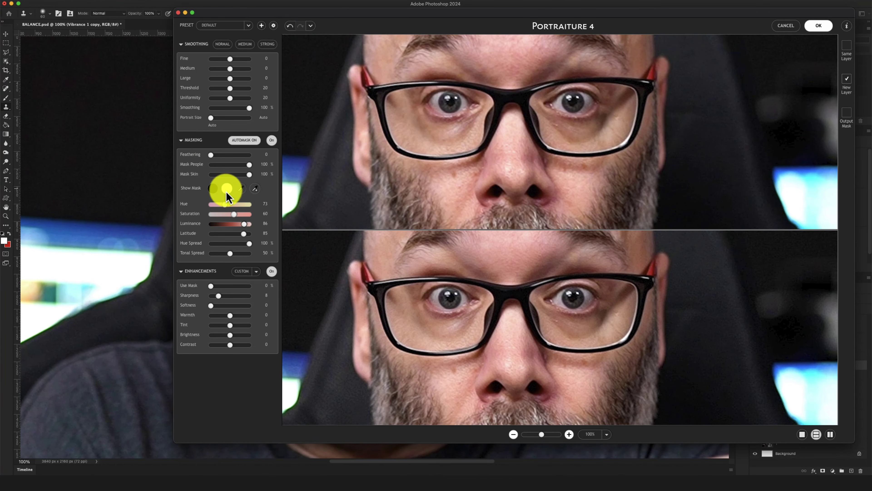
pyautogui.click(242, 190)
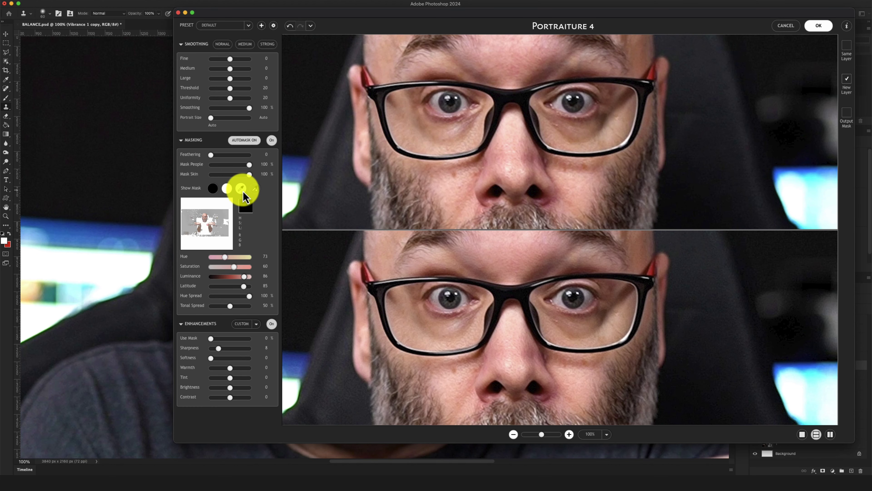
pyautogui.click(481, 254)
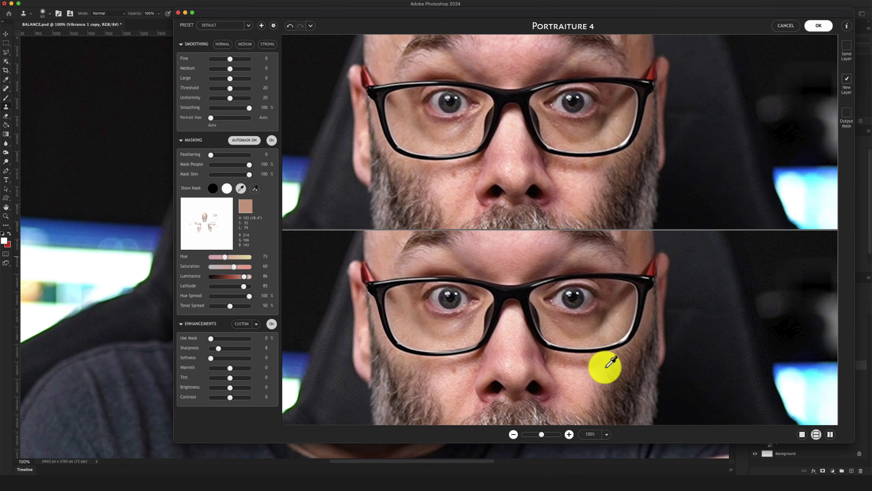
pyautogui.click(514, 434)
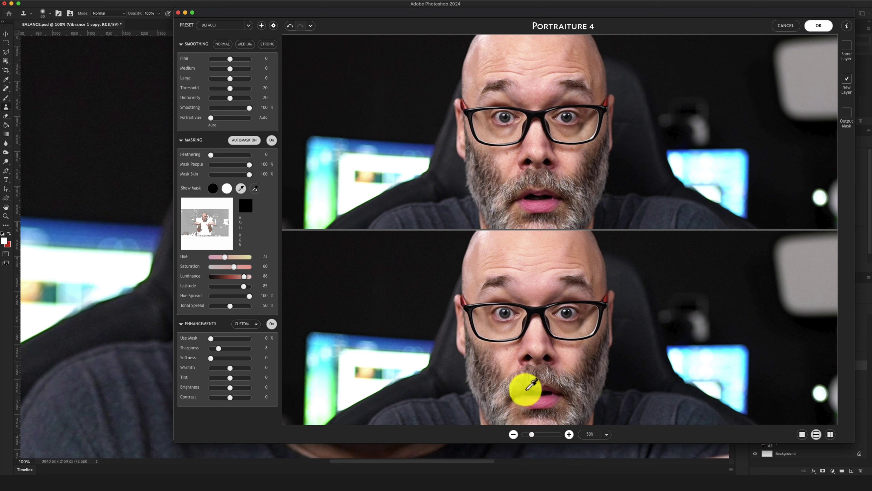
pyautogui.click(534, 284)
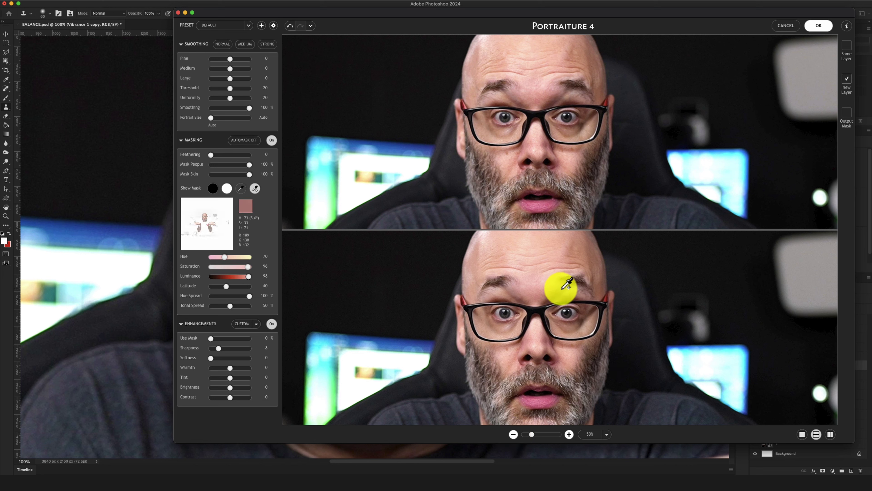
pyautogui.click(540, 281)
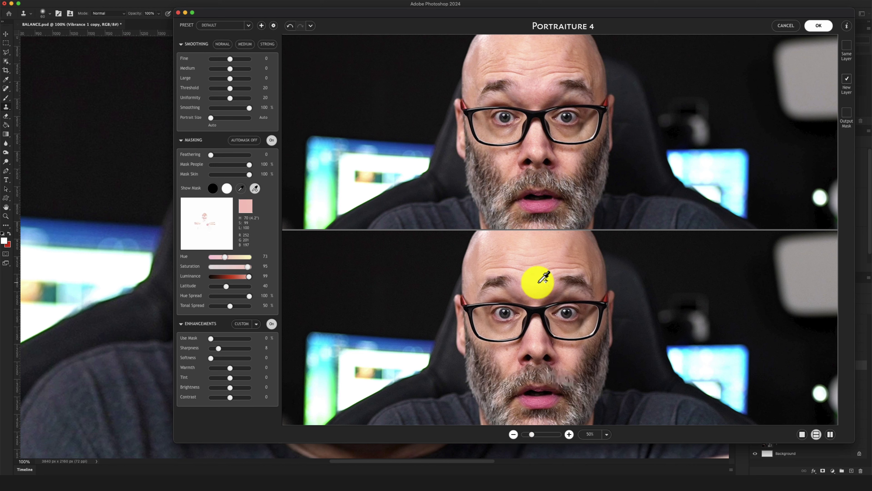
pyautogui.click(538, 282)
pyautogui.click(517, 263)
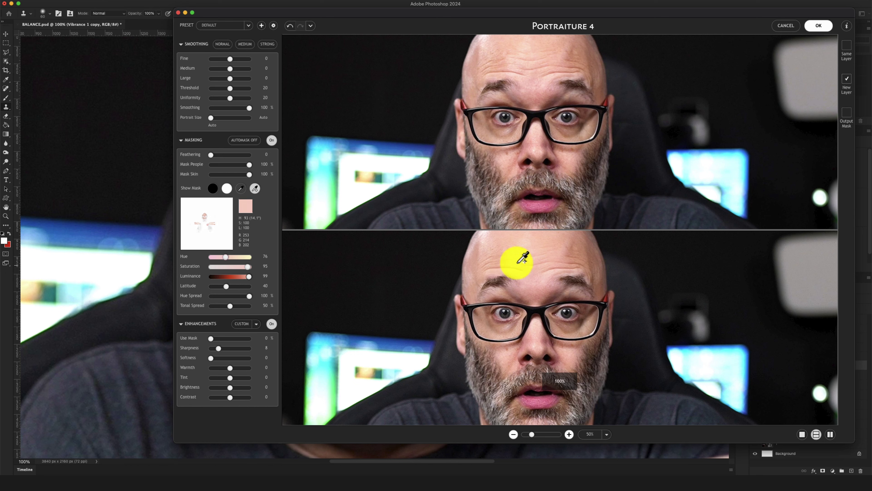
pyautogui.click(256, 189)
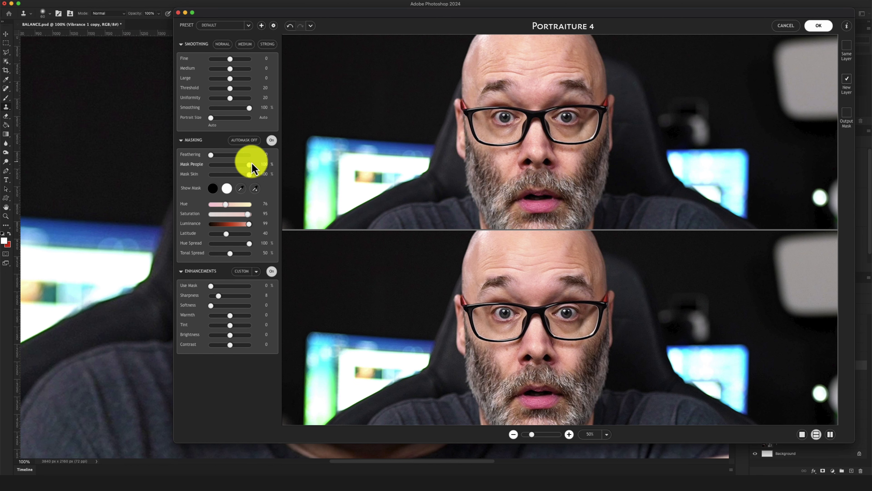
pyautogui.click(182, 139)
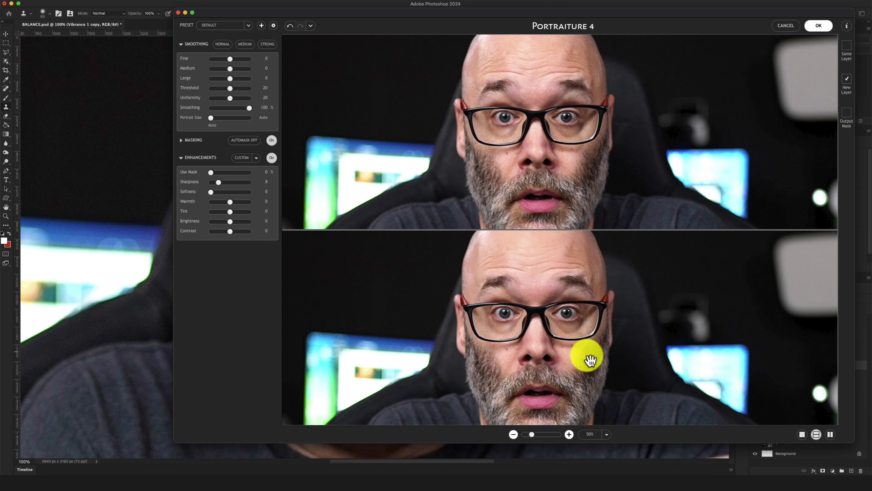
# Check the face in the before and after previews and apply the Portraiture filter to a new layer
pyautogui.moveTo(585, 357); pyautogui.dragTo(565, 343)
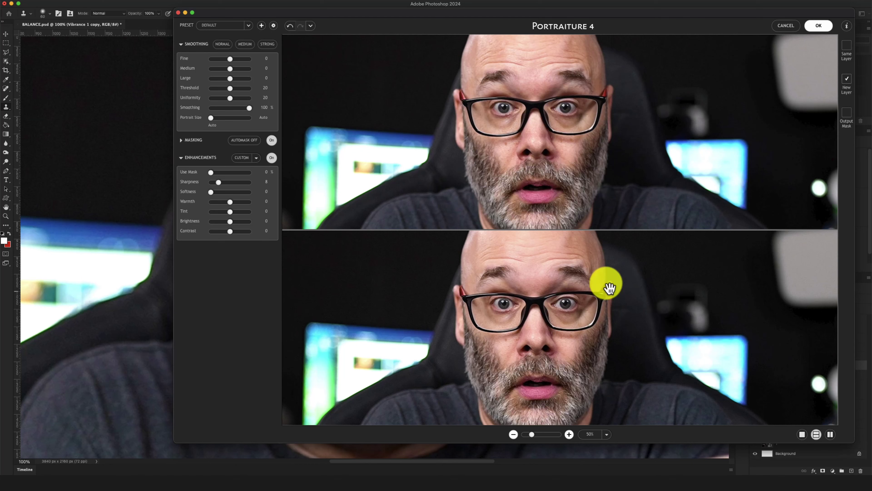
pyautogui.moveTo(550, 293); pyautogui.dragTo(575, 308)
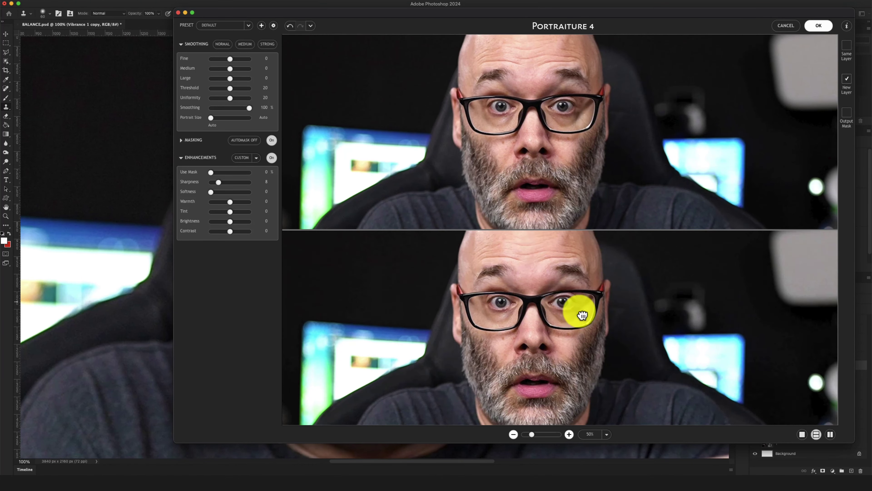
pyautogui.moveTo(592, 381); pyautogui.dragTo(588, 375)
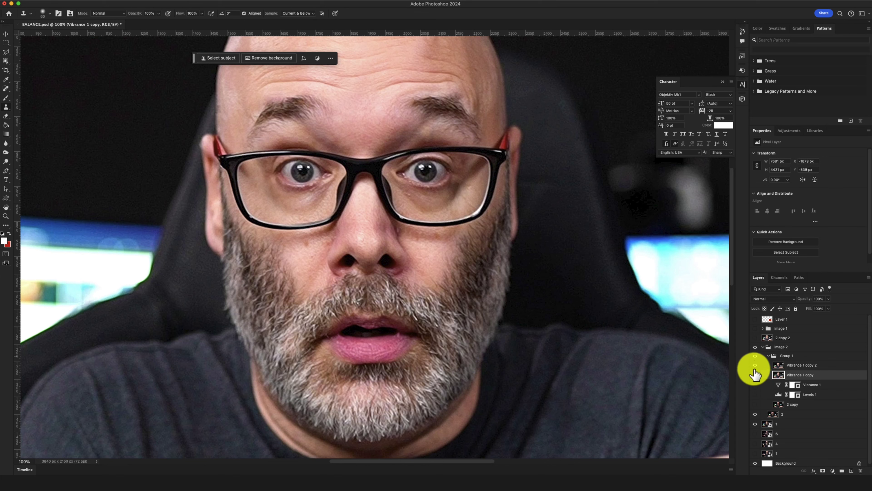
# Compare the face with and without the Portraiture result by switching the visibility of Vibrance 1 copy 2
pyautogui.click(755, 366)
pyautogui.click(755, 375)
pyautogui.click(755, 365)
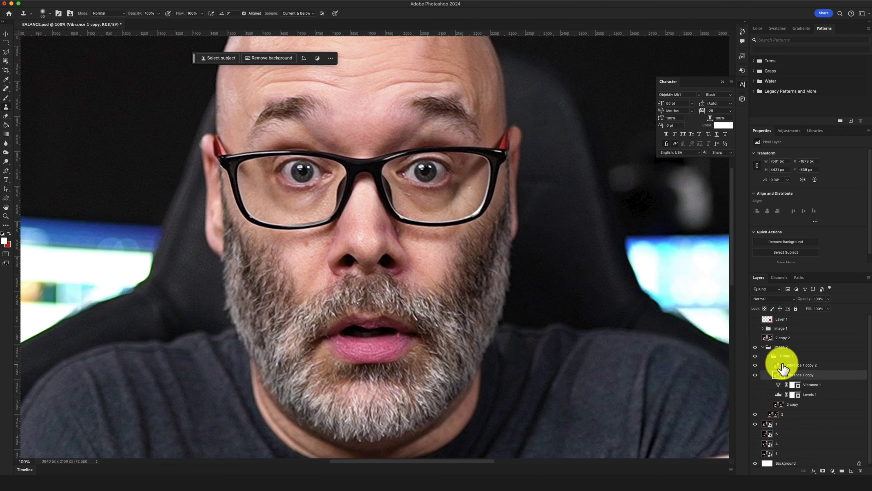
pyautogui.click(790, 357)
pyautogui.scroll(3, 351, 169)
pyautogui.scroll(2, 392, 177)
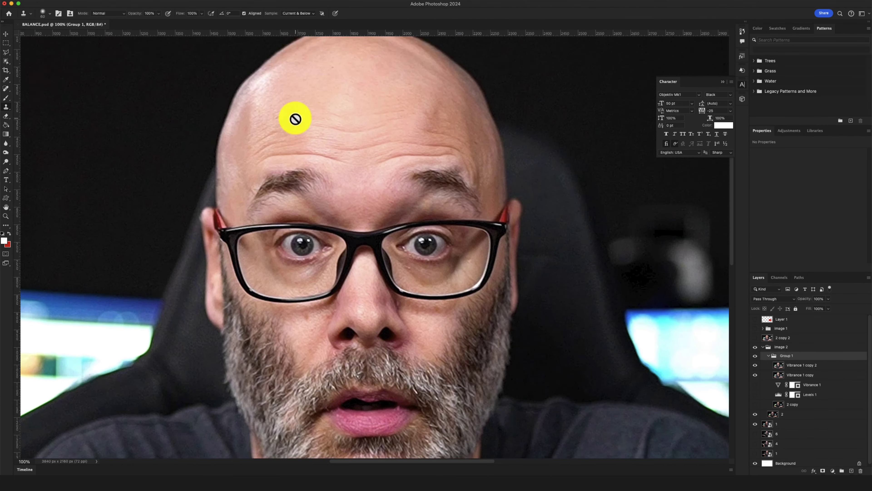
pyautogui.click(761, 365)
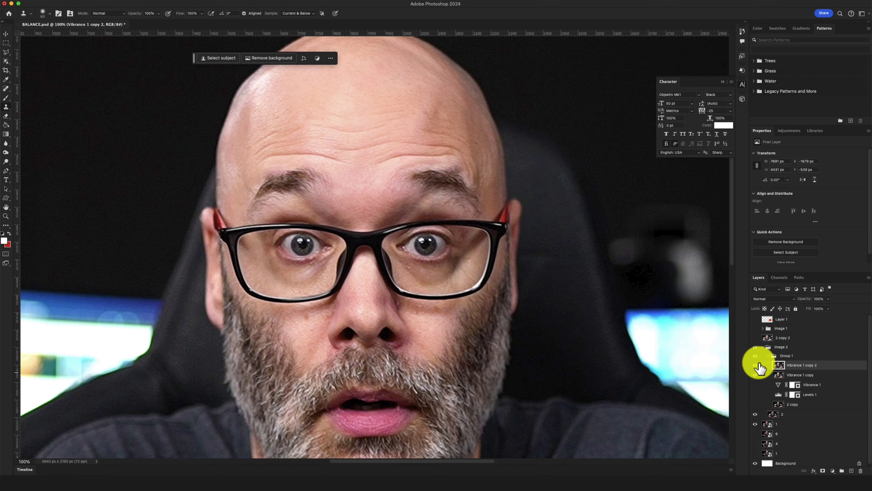
pyautogui.click(755, 365)
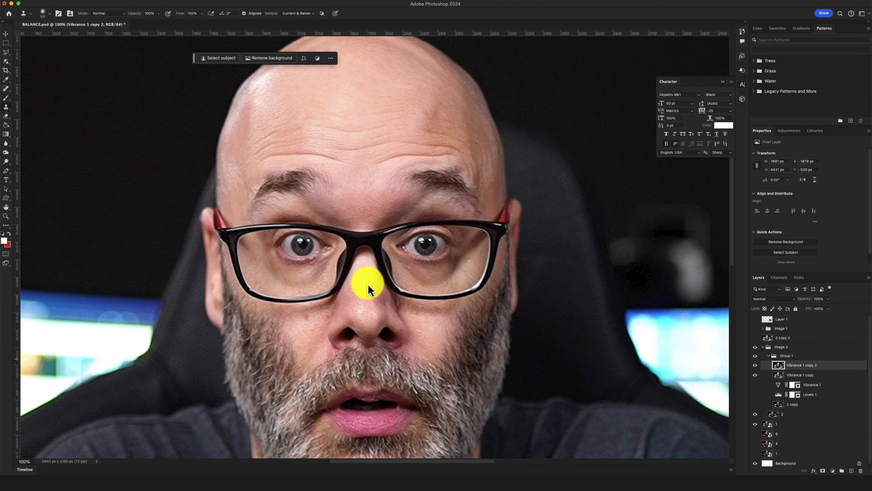
# Hide the Vibrance 1 copy layer and add an empty layer above Vibrance 1 copy 2
pyautogui.scroll(-2, 343, 254)
pyautogui.scroll(-1, 443, 251)
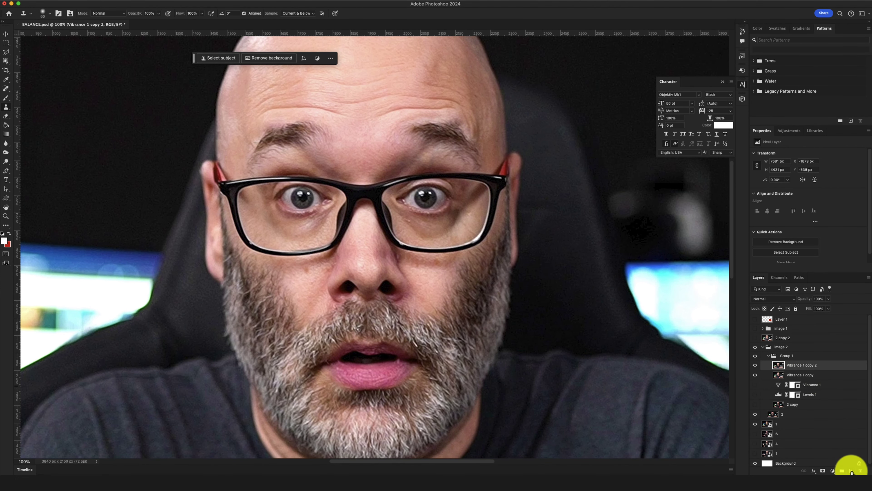
pyautogui.click(756, 374)
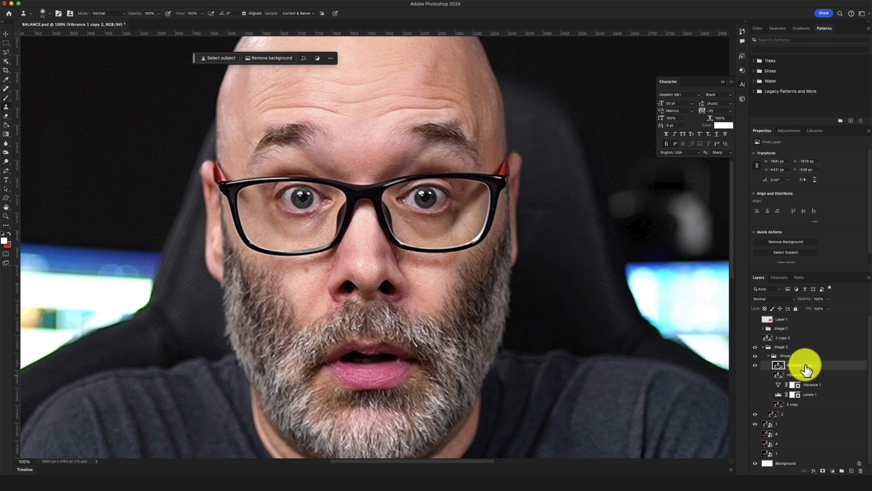
pyautogui.click(851, 471)
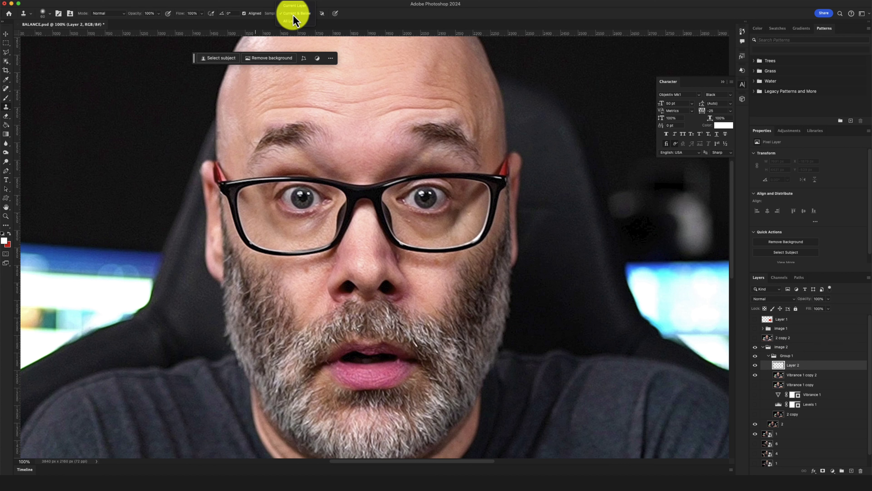
# Heal the cheek above the beard on the portrait's left side with the Healing Brush, sampling Current & Below
pyautogui.click(294, 14)
pyautogui.click(5, 88)
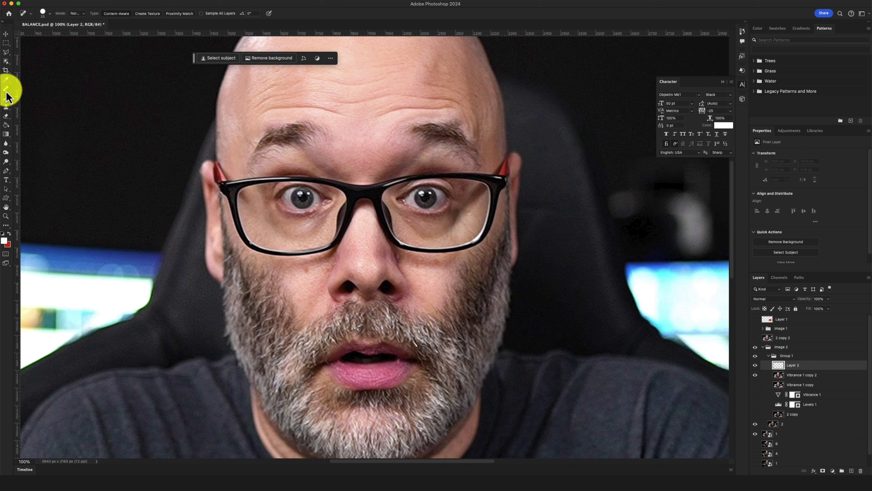
pyautogui.rightClick(6, 90)
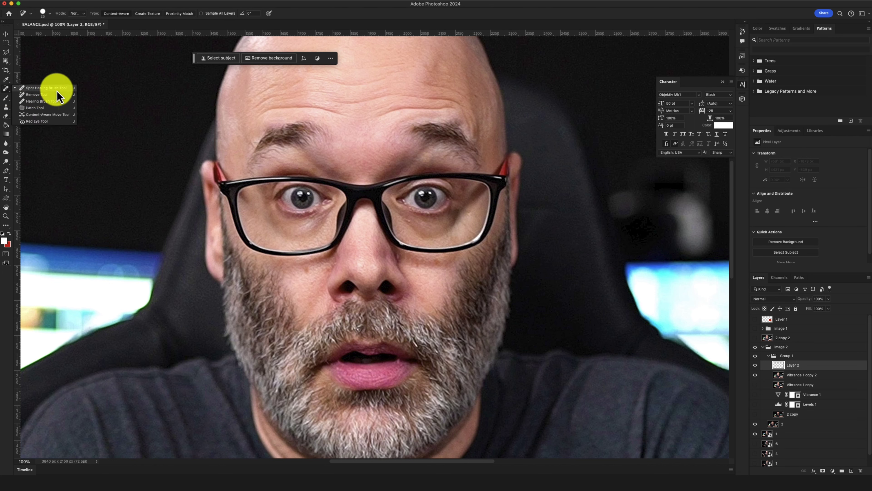
pyautogui.click(50, 102)
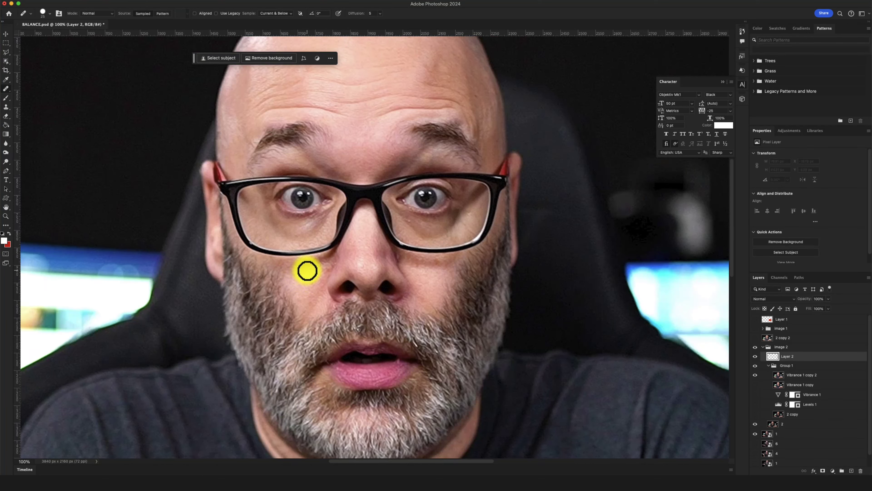
pyautogui.moveTo(302, 274)
pyautogui.mouseDown()
pyautogui.moveTo(308, 303)
pyautogui.moveTo(302, 293)
pyautogui.moveTo(300, 301)
pyautogui.mouseUp()
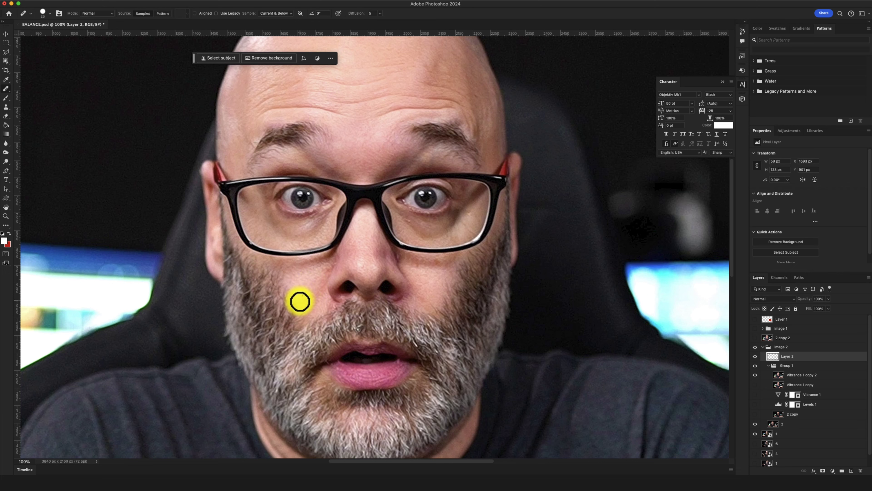
# Heal the dark skin under the glasses on the portrait's right cheek with repeated Healing Brush samples and dabs
pyautogui.keyDown('alt'); pyautogui.click(431, 263); pyautogui.keyUp('alt')
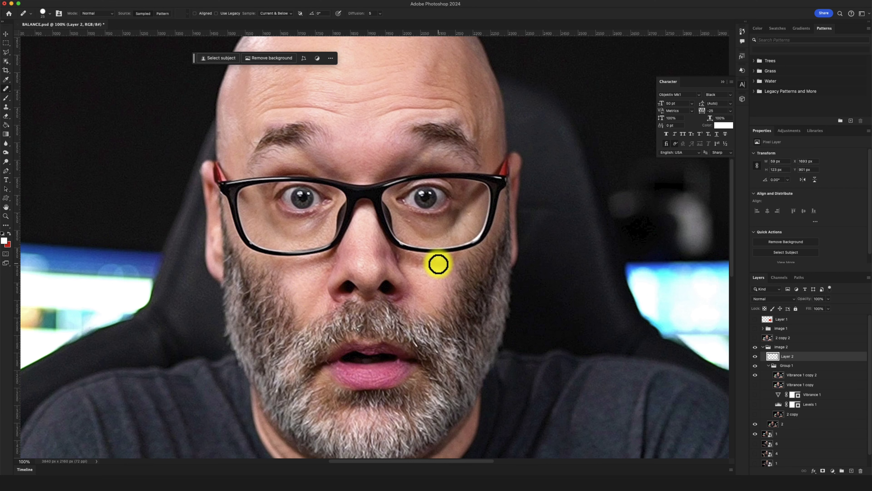
pyautogui.click(441, 265)
pyautogui.keyDown('alt'); pyautogui.click(426, 265); pyautogui.keyUp('alt')
pyautogui.click(413, 264)
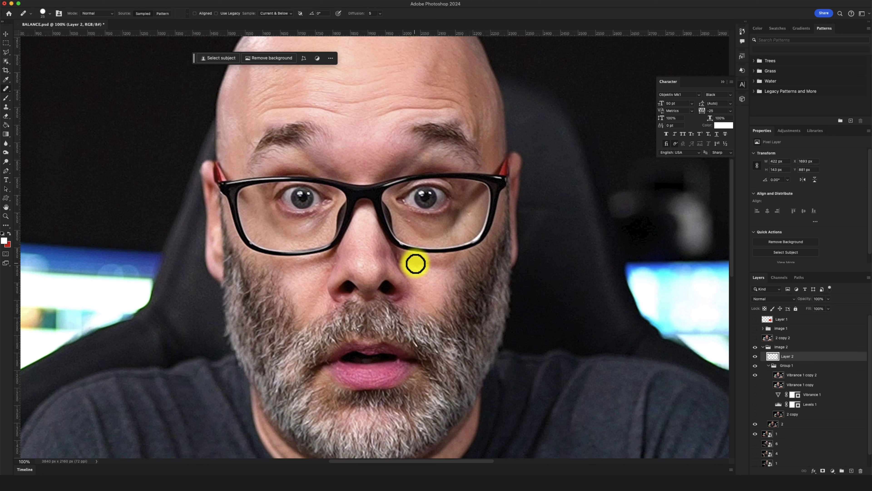
pyautogui.keyDown('alt'); pyautogui.click(428, 265); pyautogui.keyUp('alt')
pyautogui.click(413, 264)
pyautogui.keyDown('alt'); pyautogui.click(434, 266); pyautogui.keyUp('alt')
pyautogui.click(419, 265)
pyautogui.keyDown('alt'); pyautogui.click(410, 261); pyautogui.keyUp('alt')
pyautogui.click(429, 262)
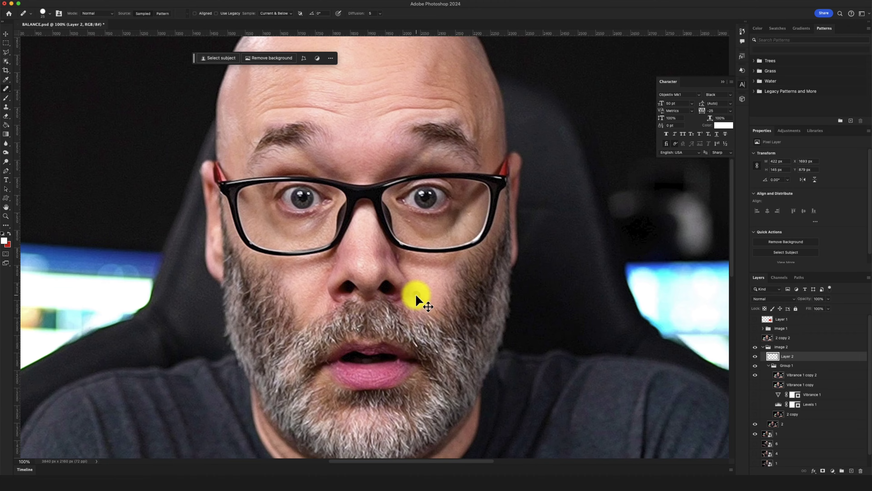
# Examine the retouched cheeks in the whole portrait at 33.33% and again closer up
pyautogui.press('super+minus')
pyautogui.press('super+minus')
pyautogui.press('super+minus')
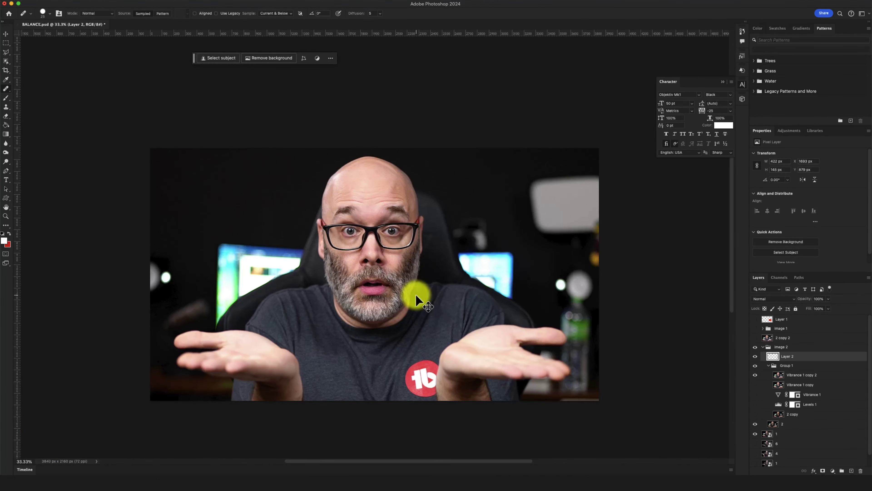
pyautogui.press('super+plus')
pyautogui.press('super+plus')
pyautogui.press('super+plus')
pyautogui.press('super+plus')
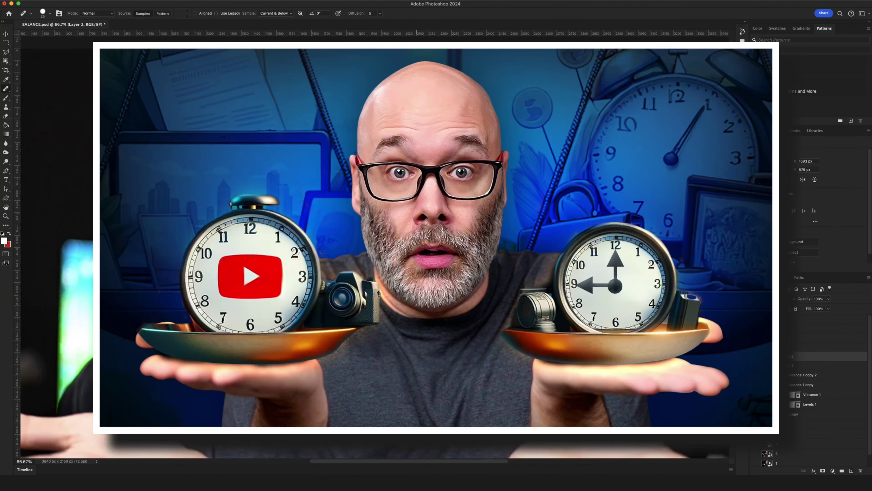
pyautogui.press('super+minus')
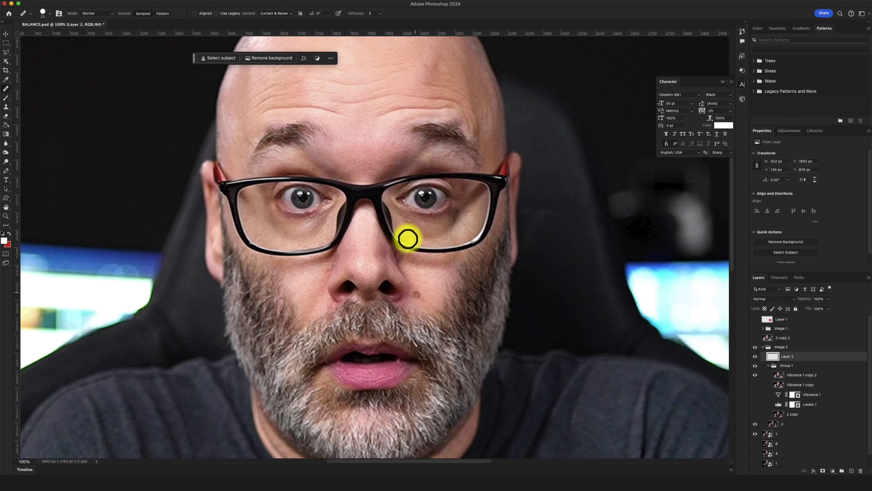
# Heal the crease beside the nose below the right-hand lens at 200%, and compare the face with and without Layer 2
pyautogui.scroll(2, 399, 238)
pyautogui.scroll(-3, 400, 177)
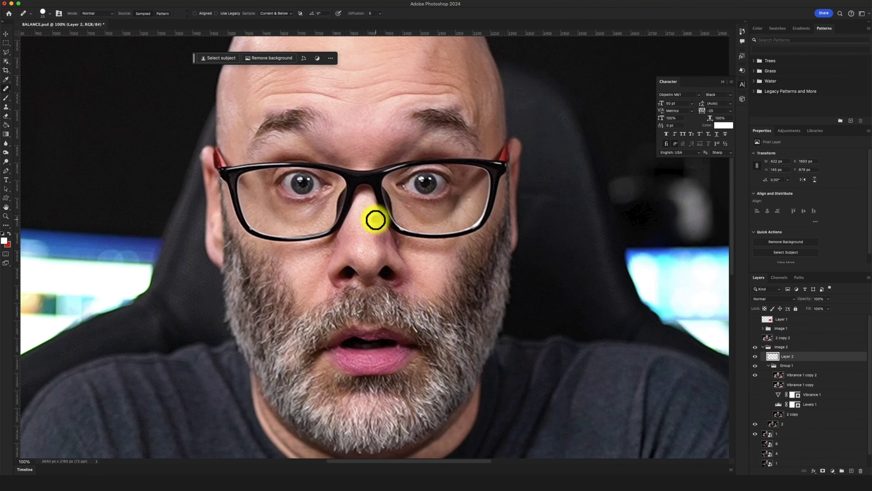
pyautogui.press('super+plus')
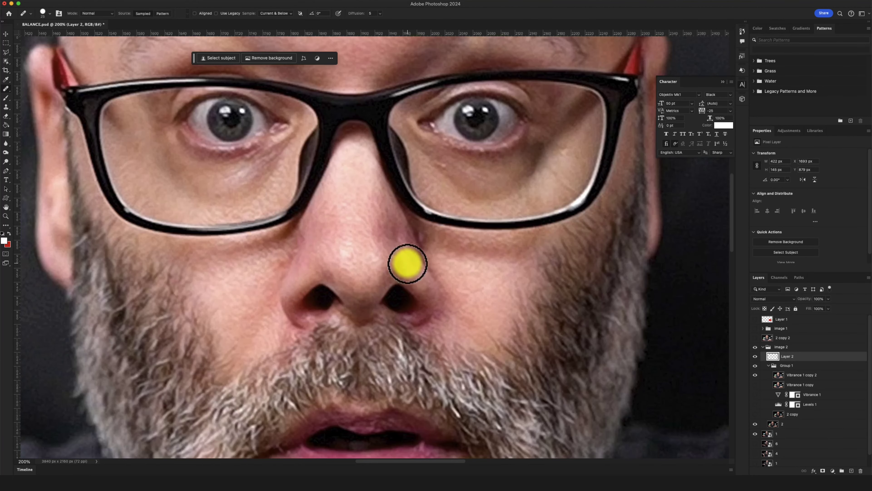
pyautogui.scroll(1, 405, 259)
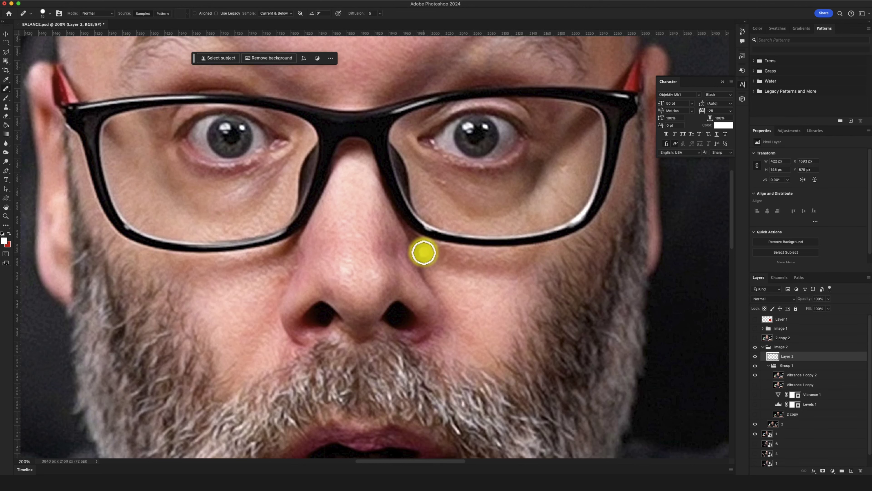
pyautogui.moveTo(430, 259); pyautogui.dragTo(425, 264)
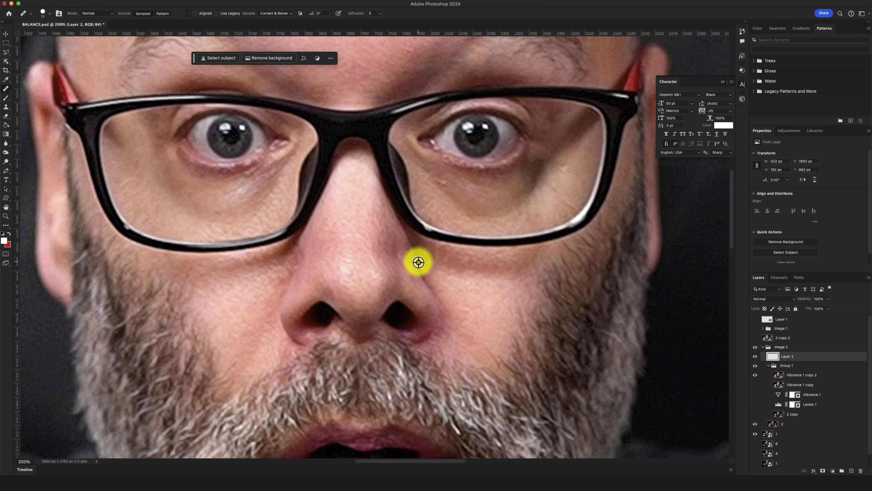
pyautogui.keyDown('alt'); pyautogui.click(473, 280); pyautogui.keyUp('alt')
pyautogui.moveTo(436, 260); pyautogui.dragTo(430, 255)
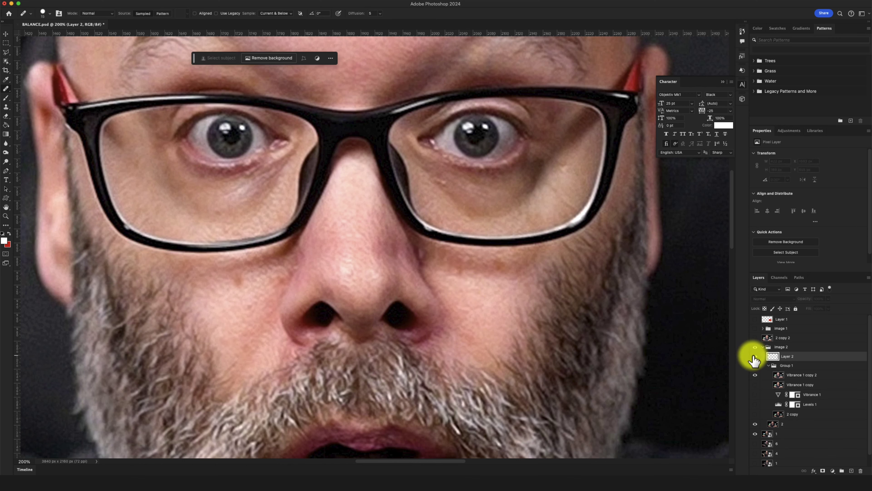
pyautogui.moveTo(753, 356); pyautogui.dragTo(755, 365)
# Erase the excess healing on Layer 2 beside the nose below the right-hand lens with an enlarged Eraser
pyautogui.press('space')
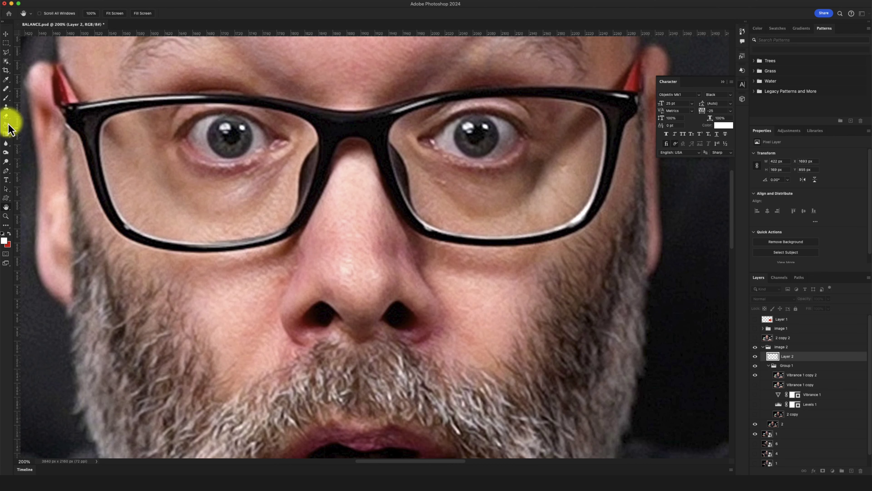
pyautogui.click(6, 117)
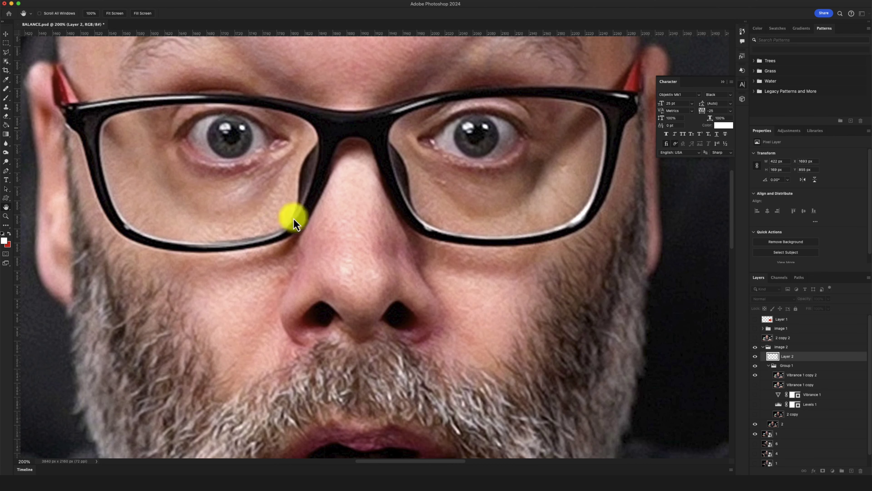
pyautogui.press(']')
pyautogui.press(']')
pyautogui.press(']')
pyautogui.press(']')
pyautogui.moveTo(410, 248)
pyautogui.mouseDown()
pyautogui.moveTo(427, 277)
pyautogui.moveTo(426, 256)
pyautogui.moveTo(429, 274)
pyautogui.mouseUp()
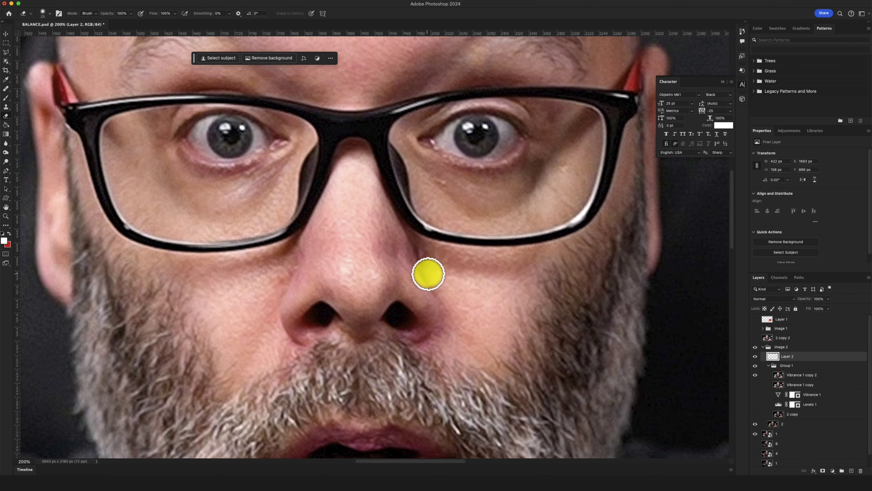
# Heal the small spot under the eye behind the right-hand lens and touch up the opposite cheek with the Healing Brush
pyautogui.click(6, 89)
pyautogui.scroll(2, 481, 227)
pyautogui.keyDown('alt'); pyautogui.click(456, 209); pyautogui.keyUp('alt')
pyautogui.moveTo(438, 197)
pyautogui.mouseDown()
pyautogui.moveTo(477, 214)
pyautogui.moveTo(437, 194)
pyautogui.moveTo(456, 200)
pyautogui.mouseUp()
pyautogui.scroll(1, 300, 250)
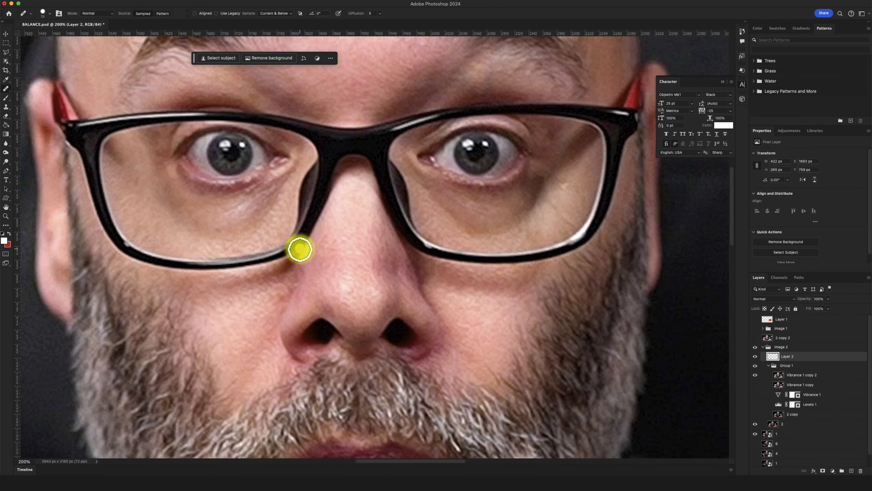
pyautogui.keyDown('alt'); pyautogui.click(265, 298); pyautogui.keyUp('alt')
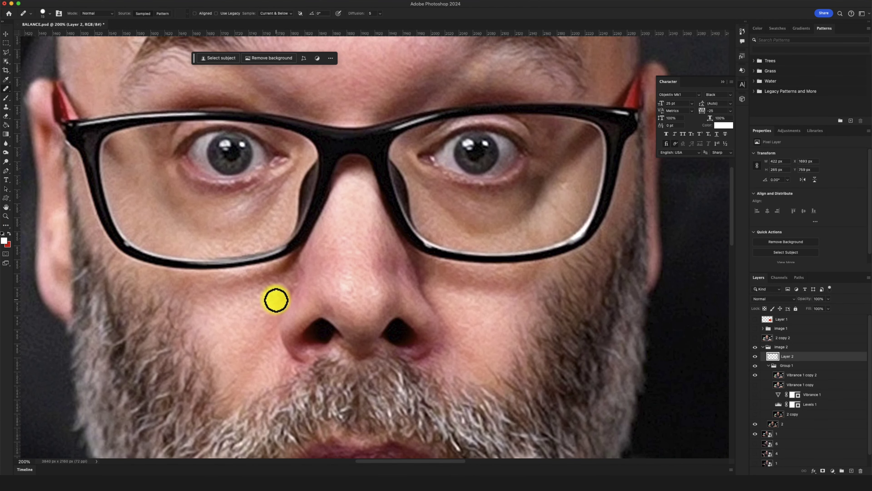
# Heal the dark spot near the top of the head and the blemishes on the forehead's sides
pyautogui.scroll(10, 249, 319)
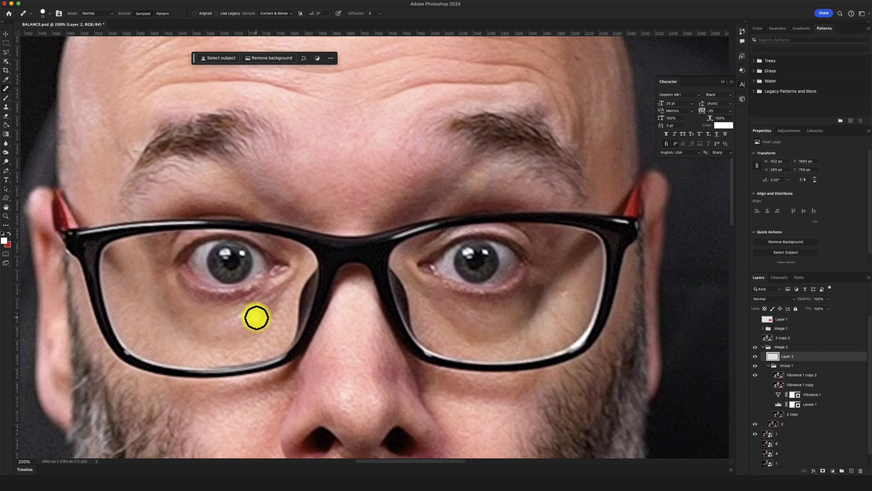
pyautogui.scroll(5, 429, 211)
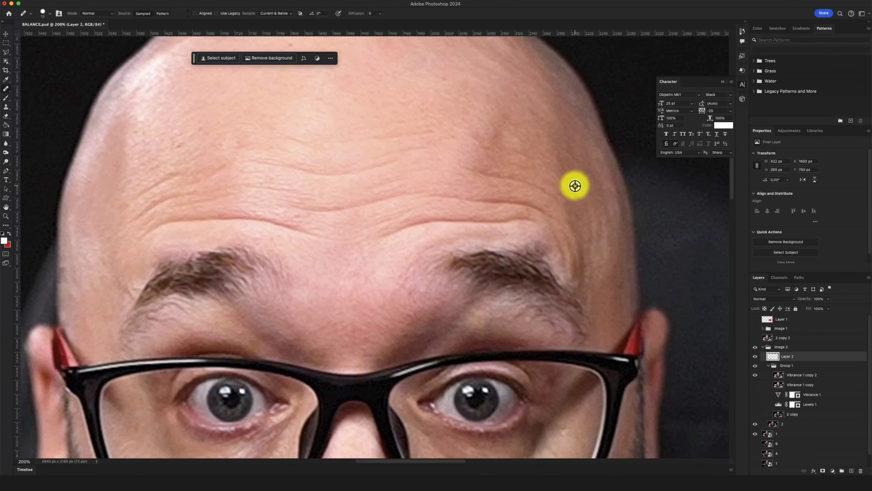
pyautogui.scroll(5, 515, 207)
pyautogui.click(432, 154)
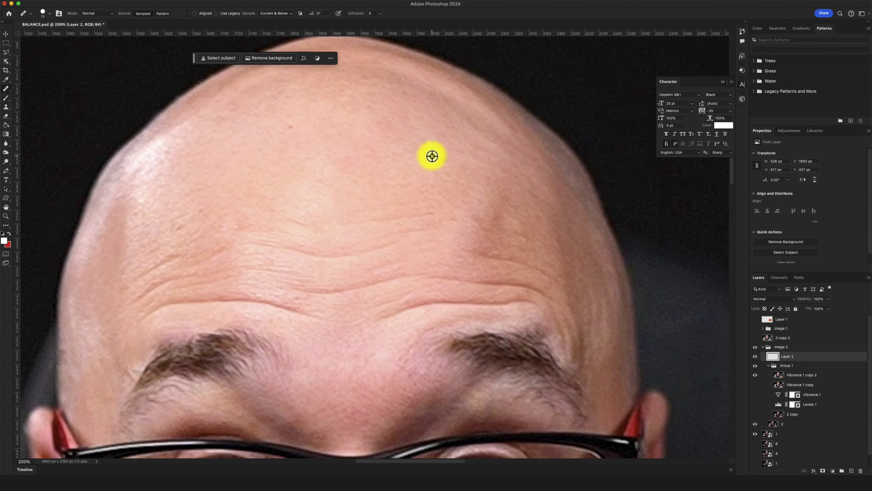
pyautogui.click(288, 129)
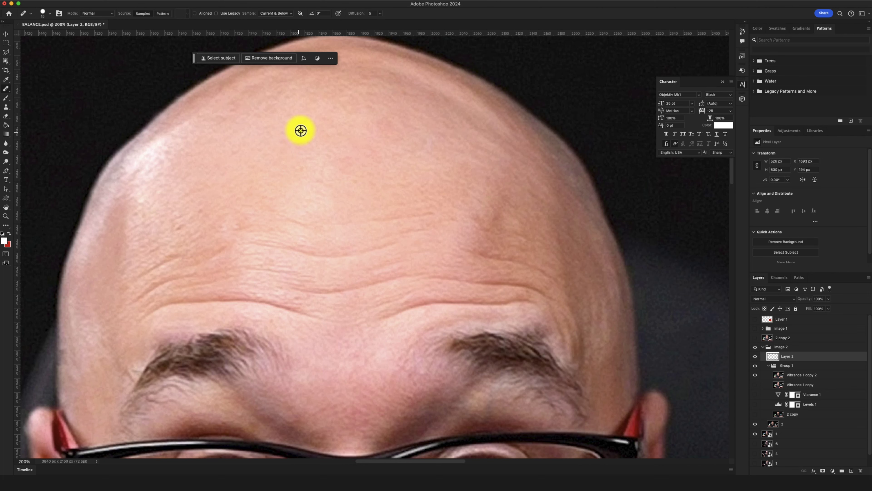
pyautogui.click(178, 230)
pyautogui.scroll(-3, 148, 254)
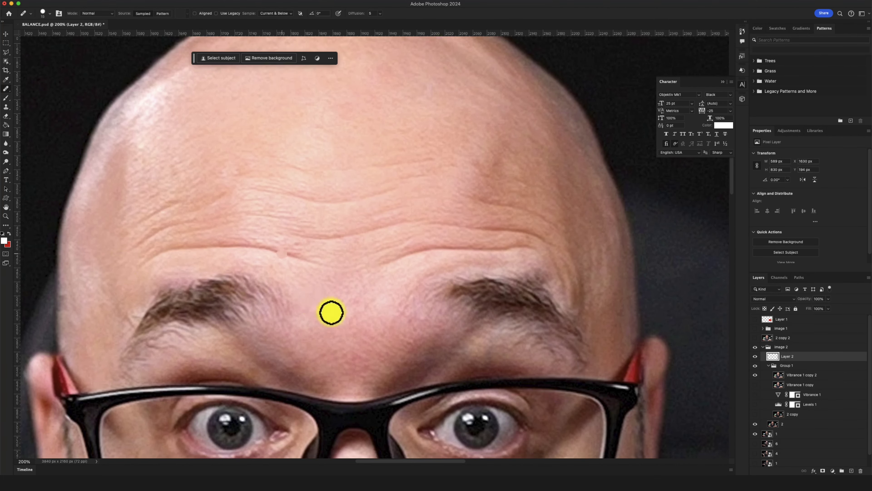
# Move Layer 2 into Group 1, directly above Vibrance 1 copy 2
pyautogui.scroll(-5, 311, 300)
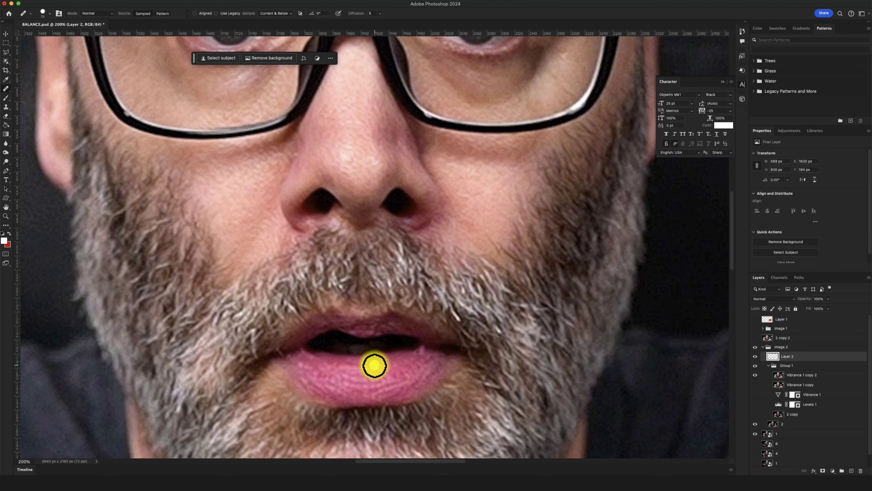
pyautogui.press('super+[')
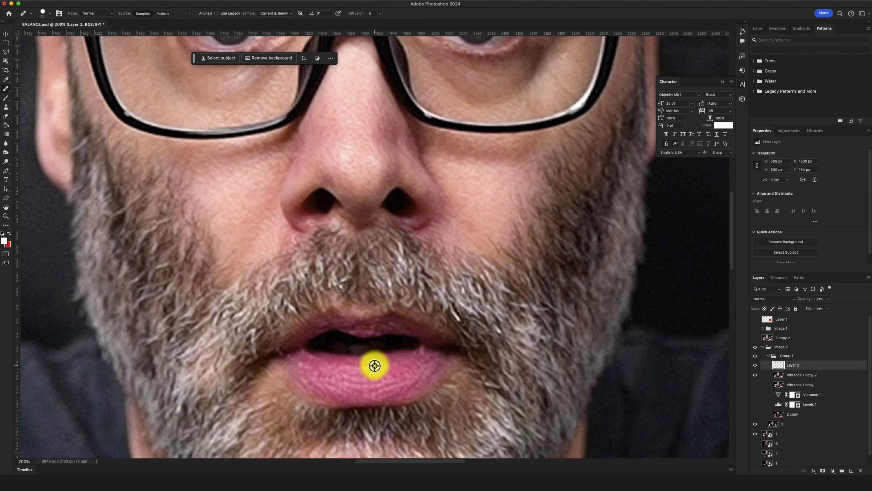
pyautogui.hotkey('alt', '[')
pyautogui.click(799, 365)
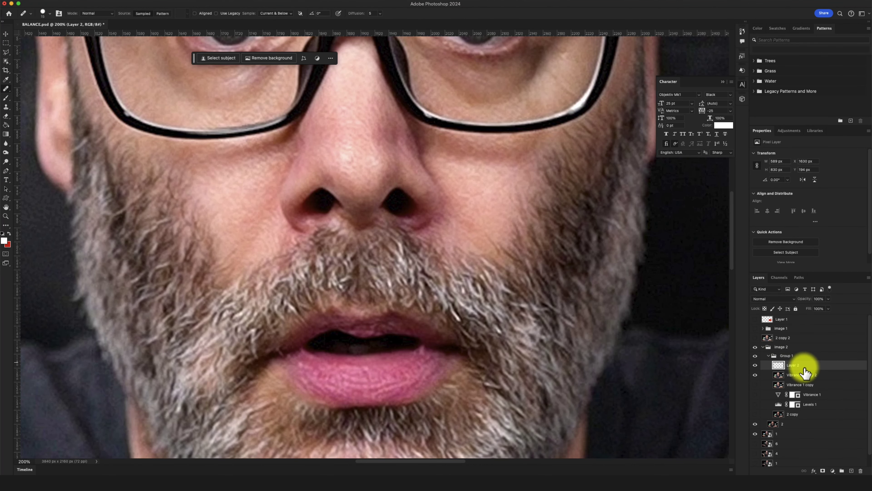
# Heal the beard area around the mouth's left corner at 100%, undoing one stroke and repainting it from a new sample
pyautogui.press('super+minus')
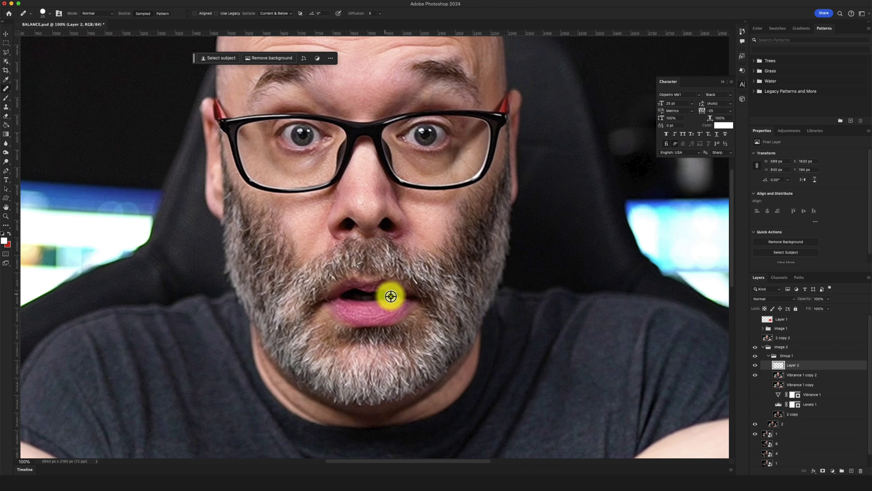
pyautogui.moveTo(399, 298)
pyautogui.mouseDown()
pyautogui.moveTo(411, 305)
pyautogui.moveTo(417, 347)
pyautogui.moveTo(332, 325)
pyautogui.mouseUp()
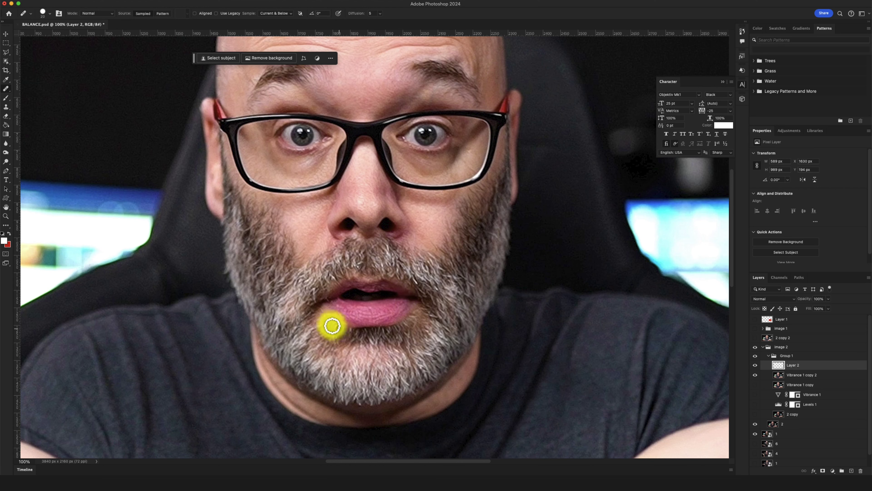
pyautogui.moveTo(328, 300)
pyautogui.mouseDown()
pyautogui.moveTo(368, 313)
pyautogui.moveTo(335, 328)
pyautogui.mouseUp()
pyautogui.press('super+z')
pyautogui.keyDown('alt'); pyautogui.click(334, 297); pyautogui.keyUp('alt')
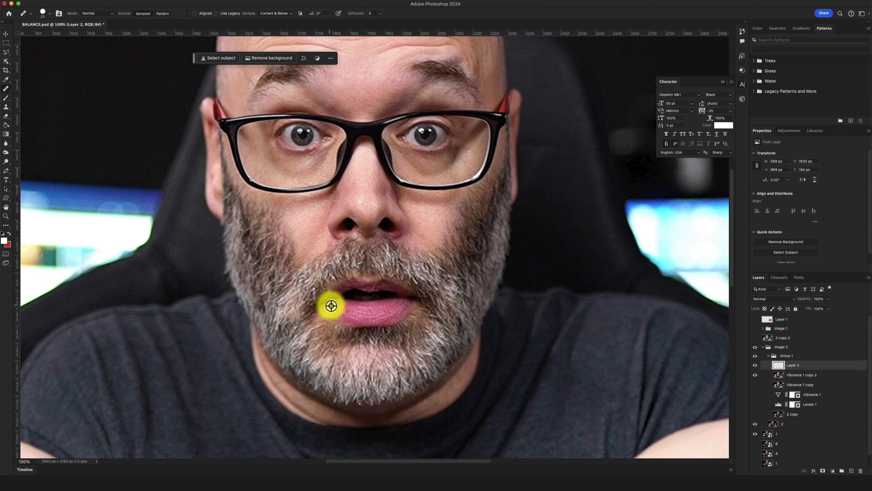
pyautogui.moveTo(329, 300)
pyautogui.mouseDown()
pyautogui.moveTo(370, 320)
pyautogui.moveTo(364, 331)
pyautogui.moveTo(336, 331)
pyautogui.mouseUp()
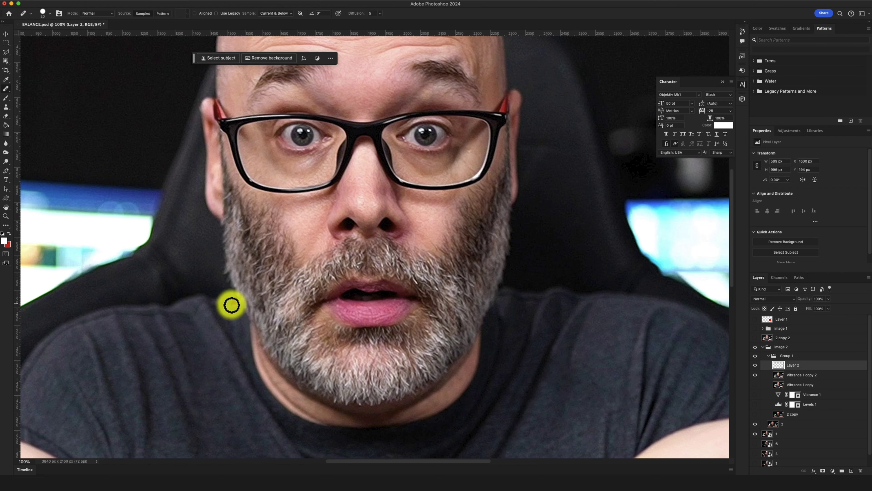
pyautogui.scroll(1, 421, 338)
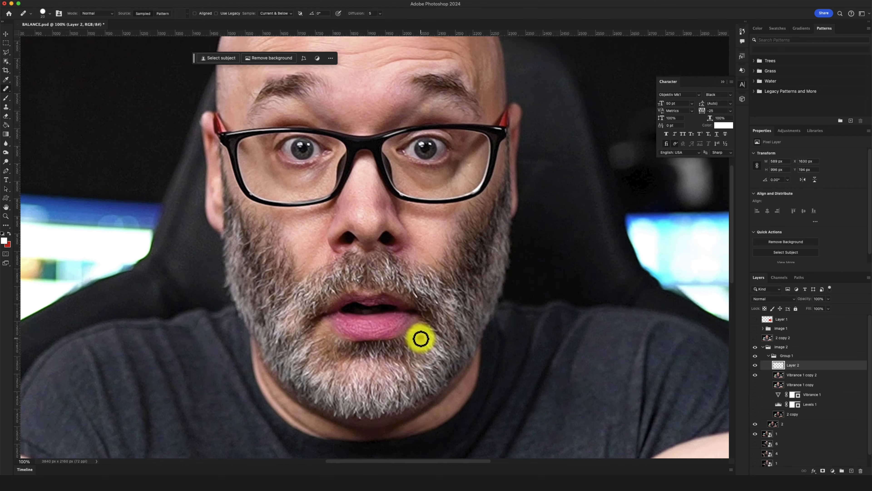
pyautogui.scroll(4, 421, 339)
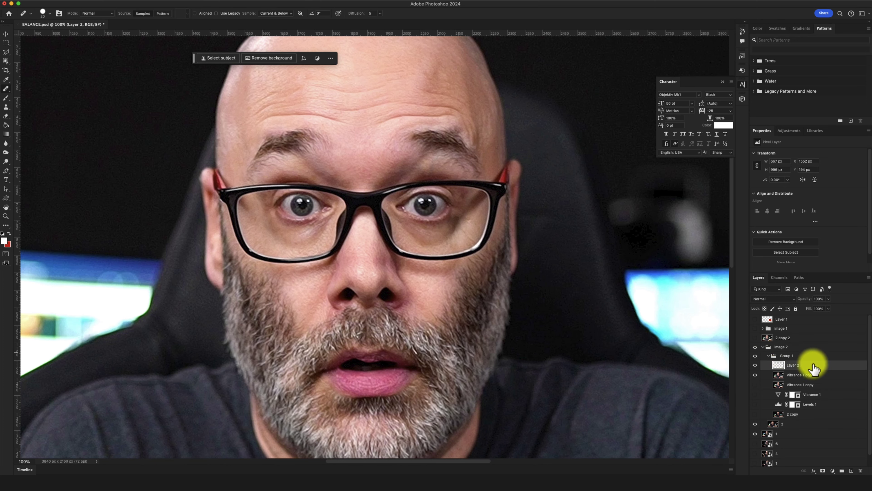
pyautogui.press('super+equal')
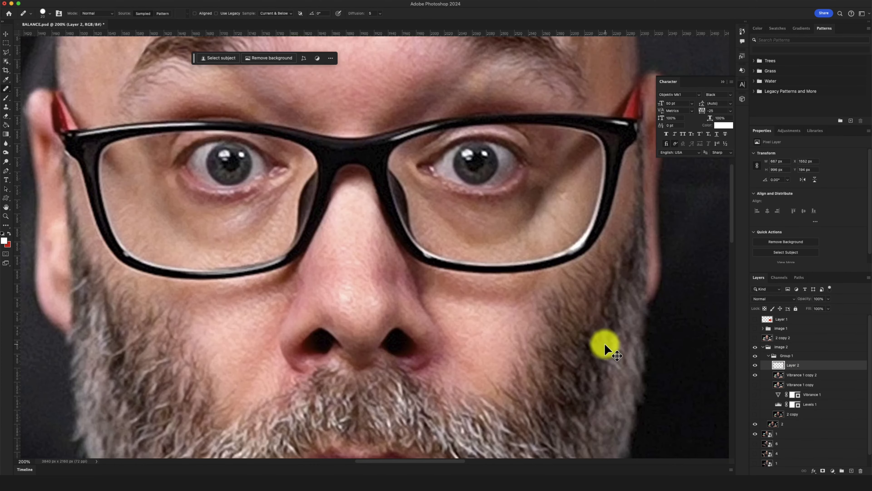
# Heal the crease beside the eye behind the right-hand lens and touch up the skin under the opposite eye with a smaller Healing Brush
pyautogui.press('[')
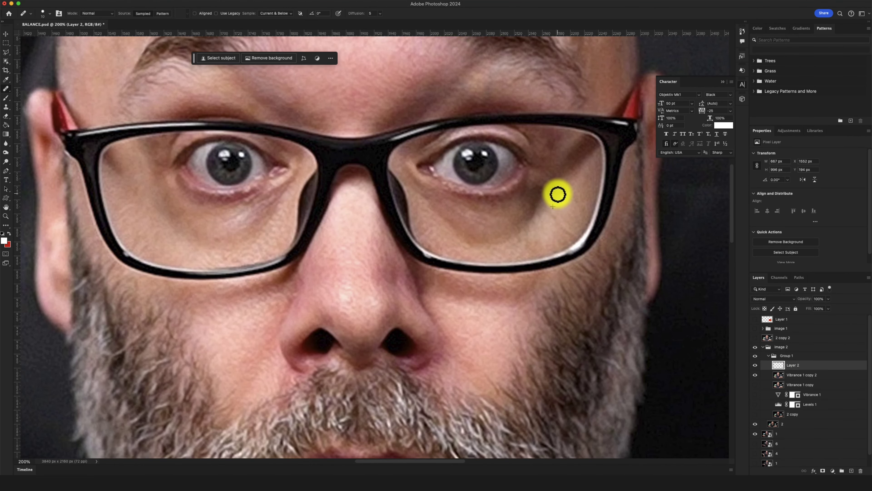
pyautogui.keyDown('alt'); pyautogui.click(571, 195); pyautogui.keyUp('alt')
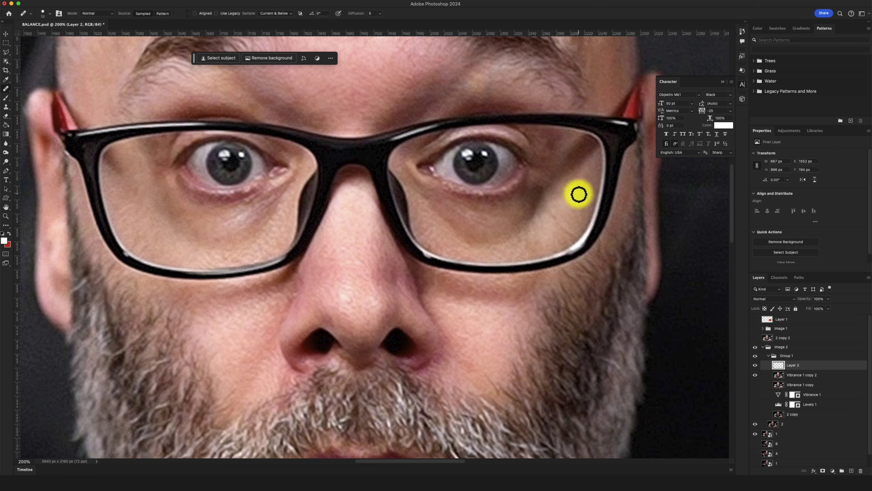
pyautogui.moveTo(565, 195)
pyautogui.mouseDown()
pyautogui.moveTo(574, 195)
pyautogui.moveTo(562, 196)
pyautogui.mouseUp()
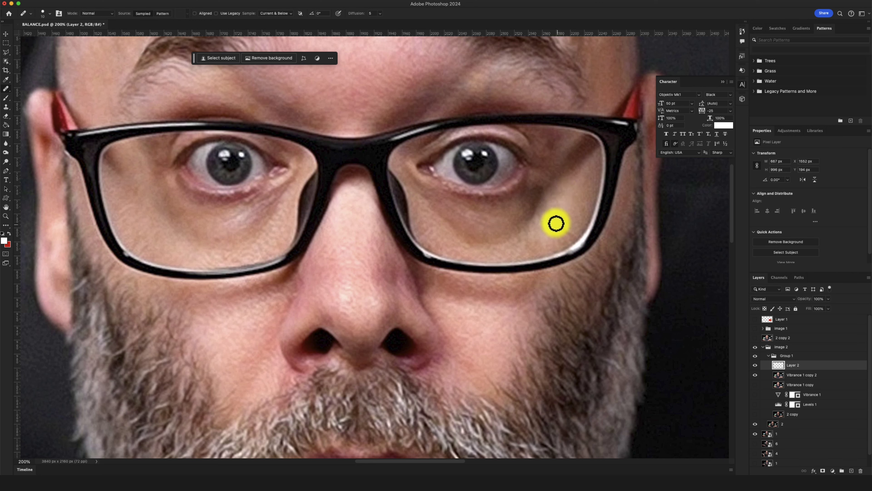
pyautogui.keyDown('alt'); pyautogui.click(572, 221); pyautogui.keyUp('alt')
pyautogui.moveTo(562, 231); pyautogui.dragTo(574, 233)
pyautogui.keyDown('alt'); pyautogui.click(575, 216); pyautogui.keyUp('alt')
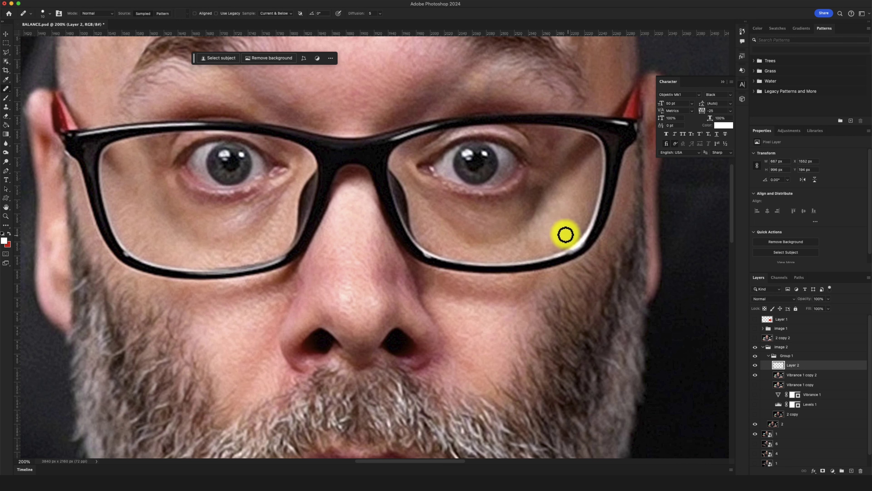
pyautogui.click(279, 242)
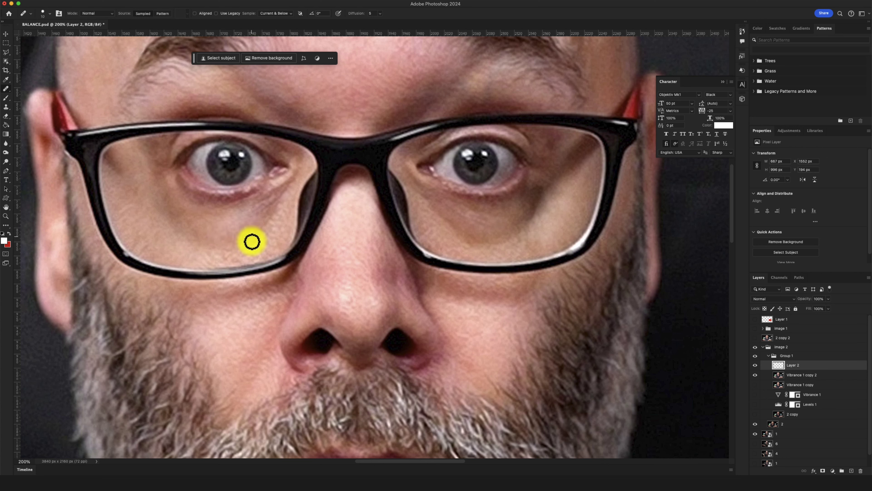
pyautogui.scroll(2, 251, 239)
pyautogui.scroll(-4, 437, 268)
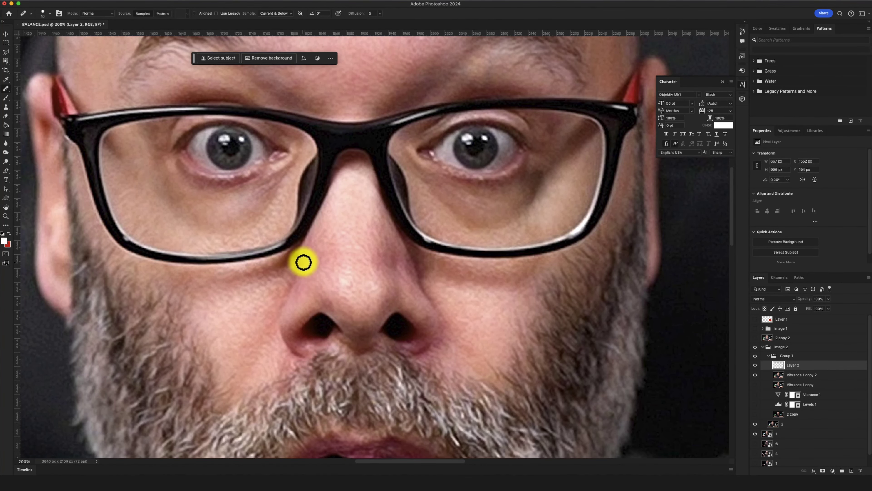
# Compare the portrait before and after retouching by toggling the visibility of Layer 2 and Vibrance 1 copy 2
pyautogui.click(755, 375)
pyautogui.click(755, 365)
pyautogui.click(756, 365)
pyautogui.click(755, 365)
pyautogui.click(755, 365)
pyautogui.click(755, 365)
pyautogui.click(755, 365)
pyautogui.click(755, 365)
pyautogui.click(755, 365)
pyautogui.click(755, 365)
pyautogui.click(756, 365)
pyautogui.click(755, 365)
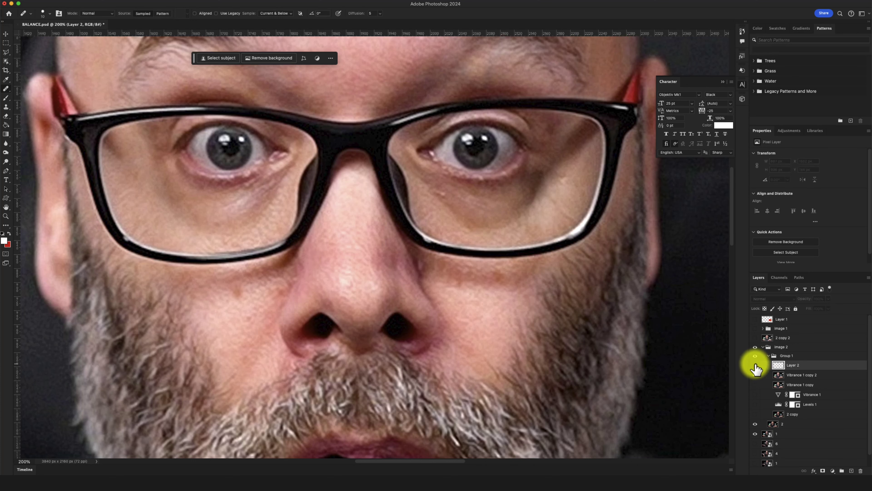
# Duplicate Layer 2 and Vibrance 1 copy 2 within BALANCE.psd and merge the duplicates into one layer above Layer 2
pyautogui.keyDown('shift'); pyautogui.click(800, 375); pyautogui.keyUp('shift')
pyautogui.rightClick(798, 372)
pyautogui.click(828, 185)
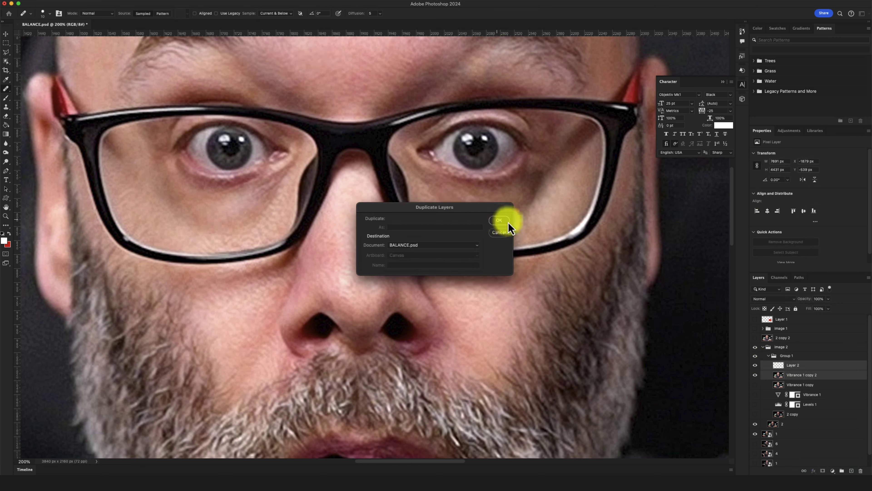
pyautogui.click(507, 222)
pyautogui.click(797, 367)
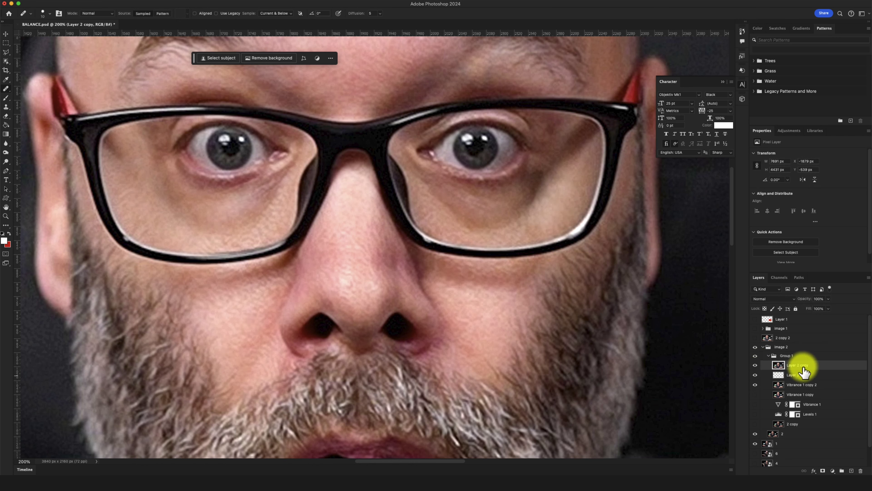
# Add an empty layer above Layer 2 copy and set up the Clone Stamp with 17% opacity and a smaller brush
pyautogui.click(852, 471)
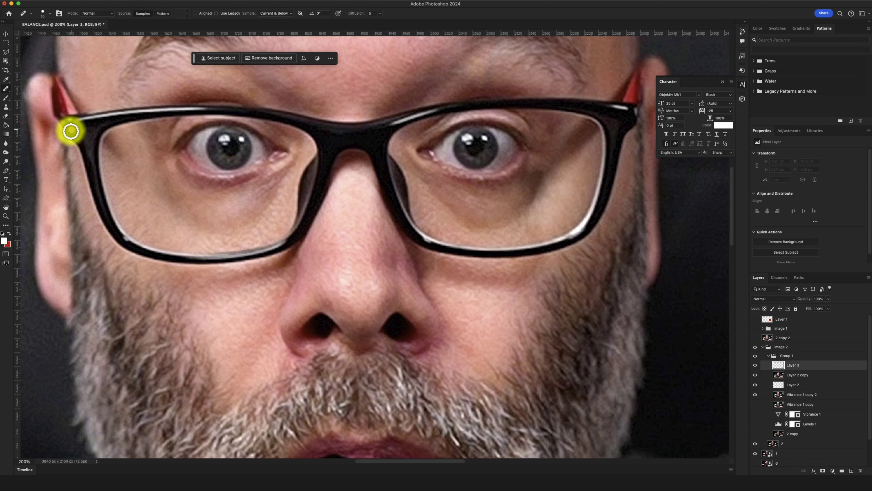
pyautogui.click(6, 108)
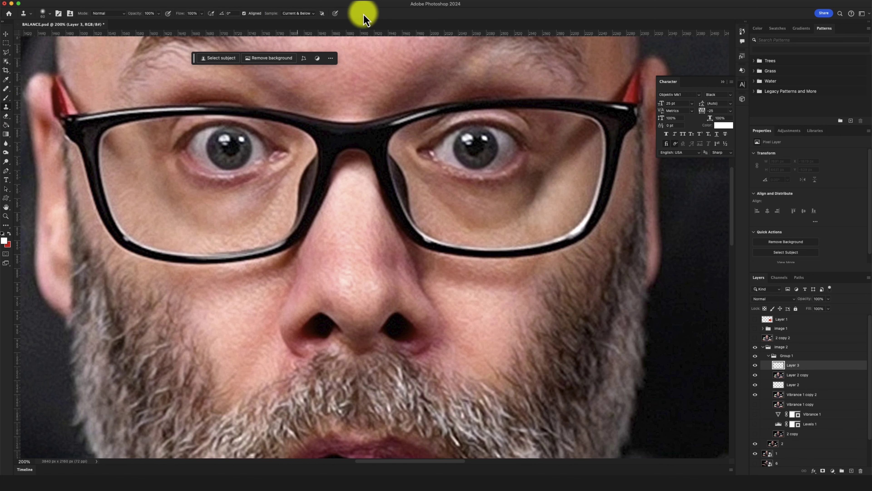
pyautogui.click(158, 14)
pyautogui.moveTo(159, 22); pyautogui.dragTo(133, 22)
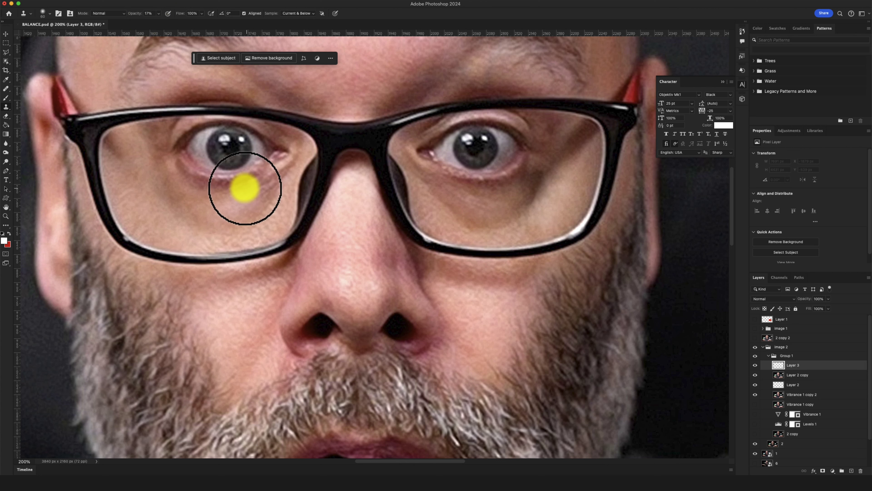
pyautogui.press('[')
pyautogui.press('[')
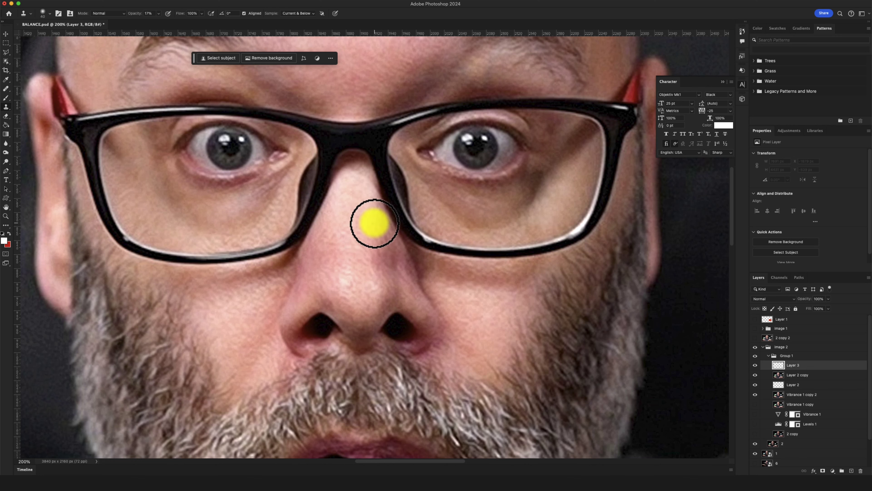
# Soften the shine and uneven skin along the nose with the Clone Stamp, comparing against the unretouched version
pyautogui.moveTo(380, 259); pyautogui.dragTo(380, 243)
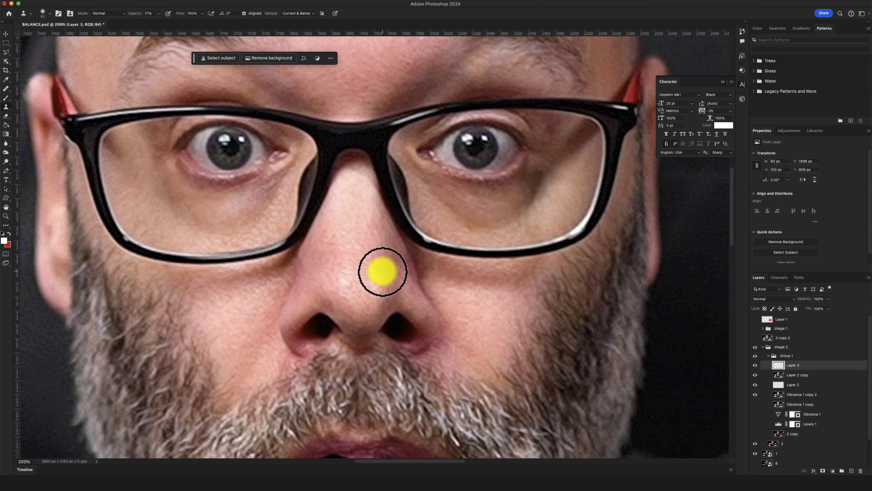
pyautogui.moveTo(388, 258); pyautogui.dragTo(403, 276)
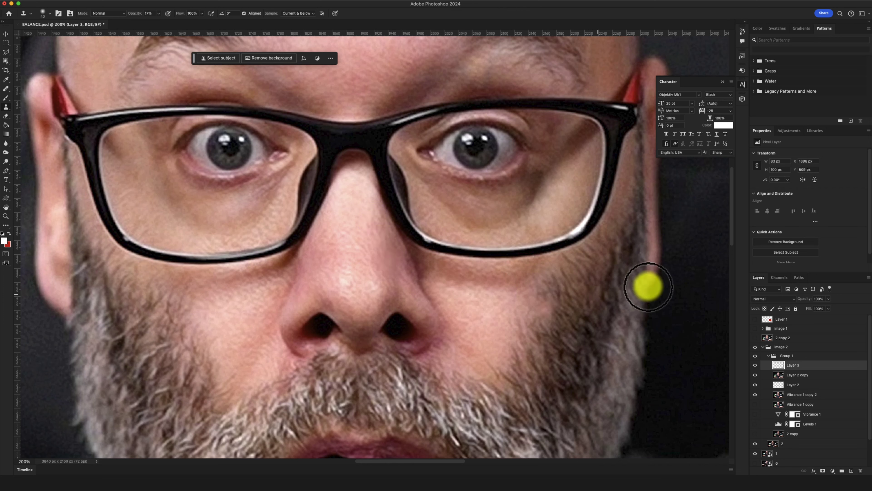
pyautogui.click(755, 365)
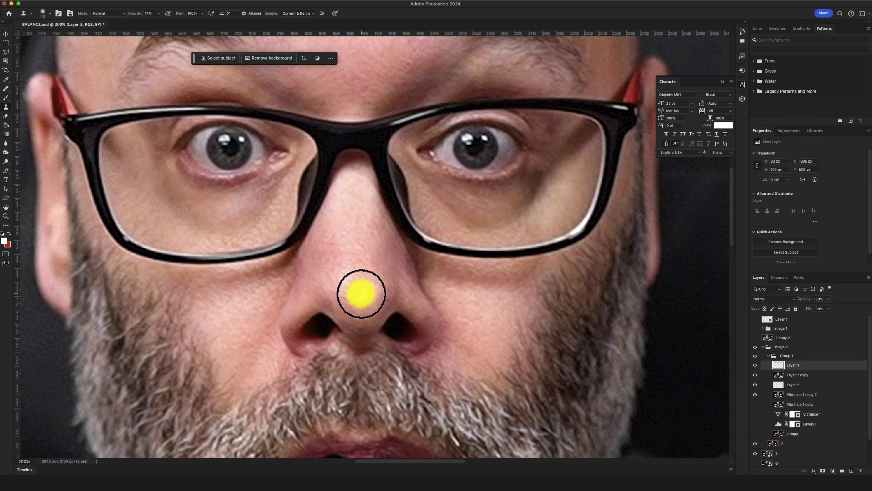
pyautogui.keyDown('alt'); pyautogui.click(372, 232); pyautogui.keyUp('alt')
pyautogui.moveTo(372, 256); pyautogui.dragTo(376, 276)
pyautogui.keyDown('alt'); pyautogui.click(372, 222); pyautogui.keyUp('alt')
pyautogui.moveTo(369, 233)
pyautogui.mouseDown()
pyautogui.moveTo(374, 255)
pyautogui.moveTo(394, 275)
pyautogui.mouseUp()
pyautogui.keyDown('alt'); pyautogui.click(351, 252); pyautogui.keyUp('alt')
# Clone smooth forehead skin over the outer upper edge of the right-hand eyebrow and compare before and after
pyautogui.scroll(10, 395, 275)
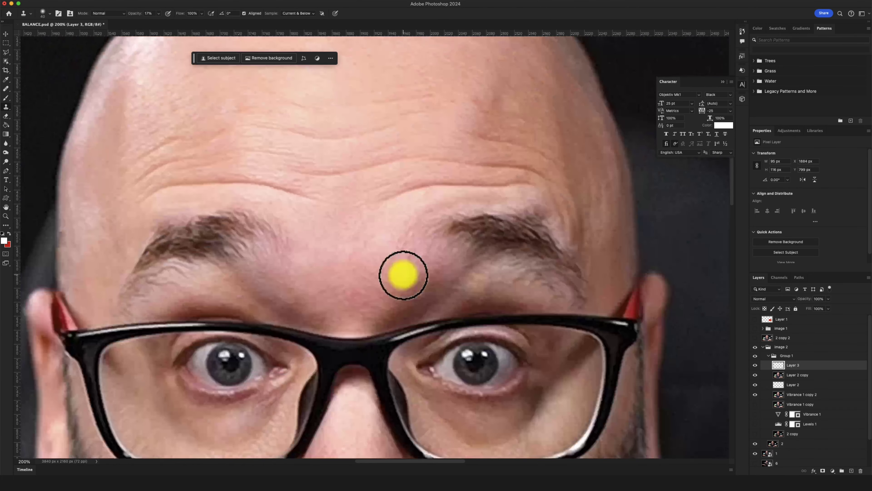
pyautogui.scroll(-5, 382, 274)
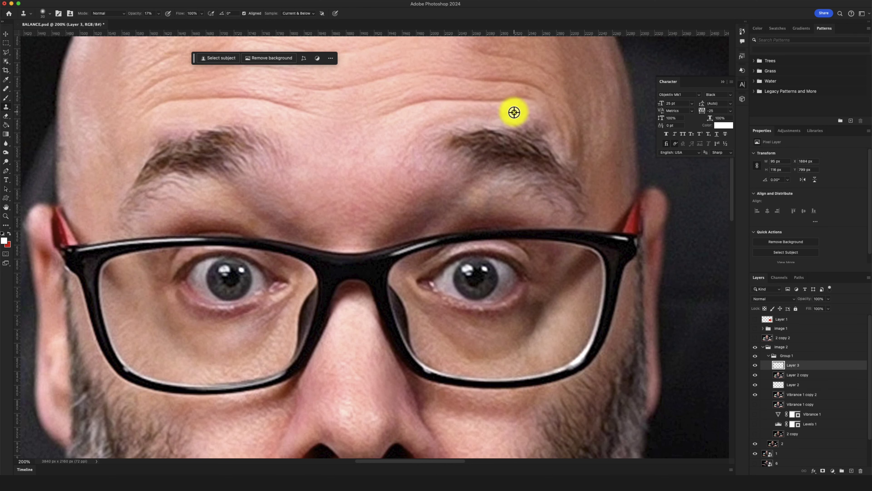
pyautogui.keyDown('alt'); pyautogui.click(525, 114); pyautogui.keyUp('alt')
pyautogui.moveTo(541, 125); pyautogui.dragTo(550, 129)
pyautogui.keyDown('alt'); pyautogui.click(531, 108); pyautogui.keyUp('alt')
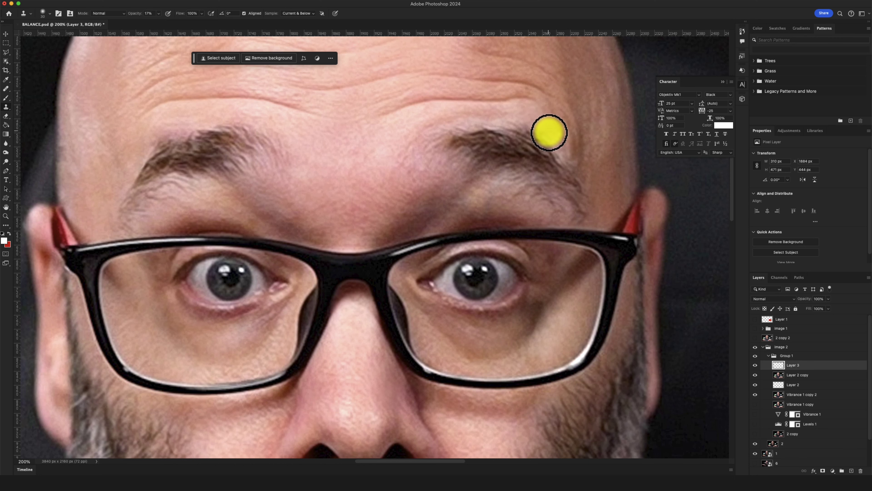
pyautogui.click(756, 366)
pyautogui.click(755, 365)
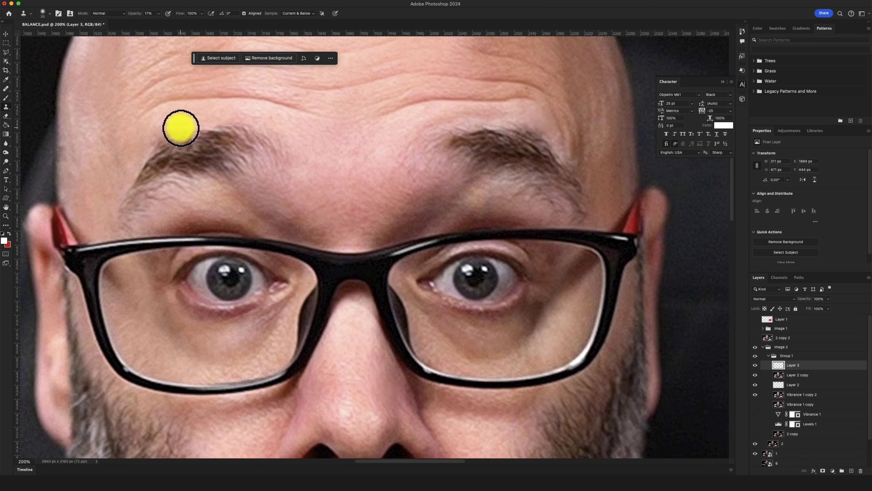
# Clone clean skin along the upper and outer edge of the left-hand eyebrow, checking Layer 3 before and after
pyautogui.click(175, 124)
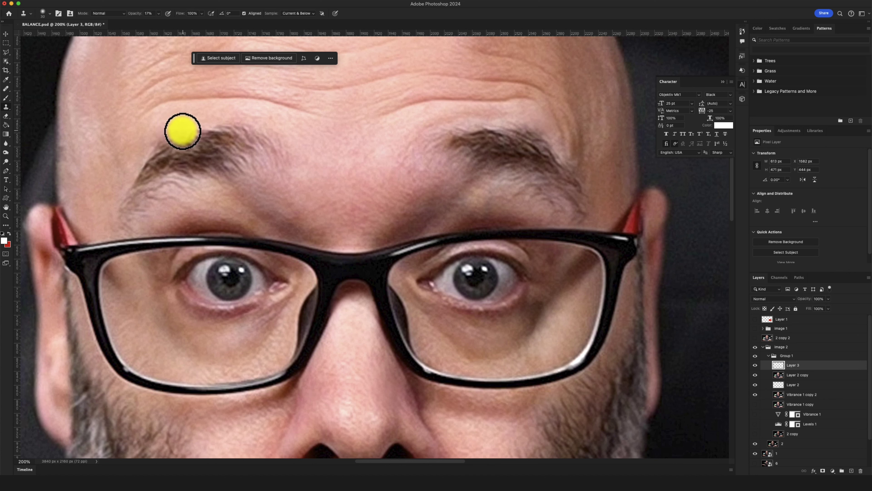
pyautogui.moveTo(183, 131); pyautogui.dragTo(142, 140)
pyautogui.keyDown('alt'); pyautogui.click(181, 113); pyautogui.keyUp('alt')
pyautogui.keyDown('alt'); pyautogui.click(170, 121); pyautogui.keyUp('alt')
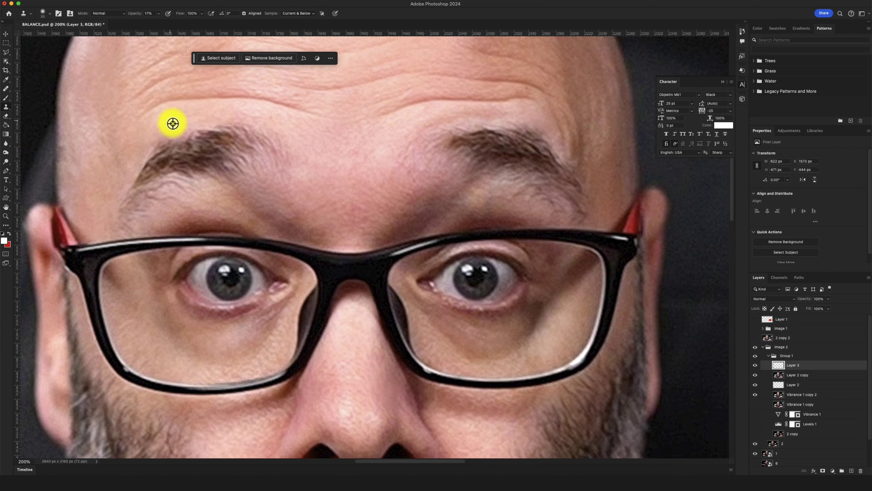
pyautogui.click(755, 366)
pyautogui.click(754, 365)
pyautogui.keyDown('alt'); pyautogui.click(142, 138); pyautogui.keyUp('alt')
pyautogui.moveTo(142, 151); pyautogui.dragTo(140, 168)
# Add an empty layer above Layer 3 and clone smooth skin over the left-hand cheek below the glasses
pyautogui.scroll(-3, 400, 226)
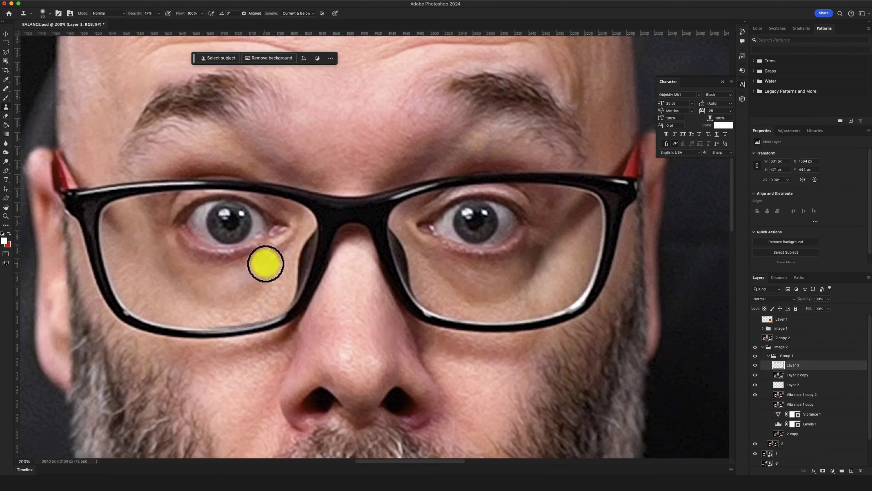
pyautogui.scroll(-3, 265, 263)
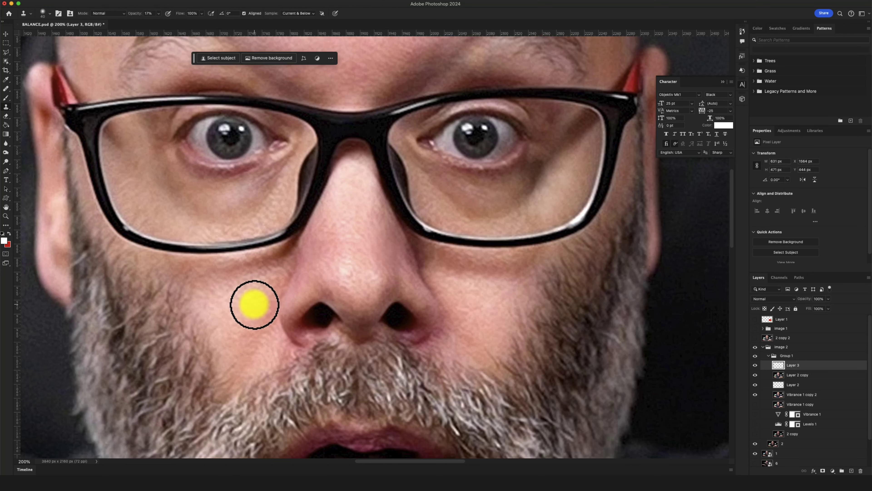
pyautogui.click(851, 471)
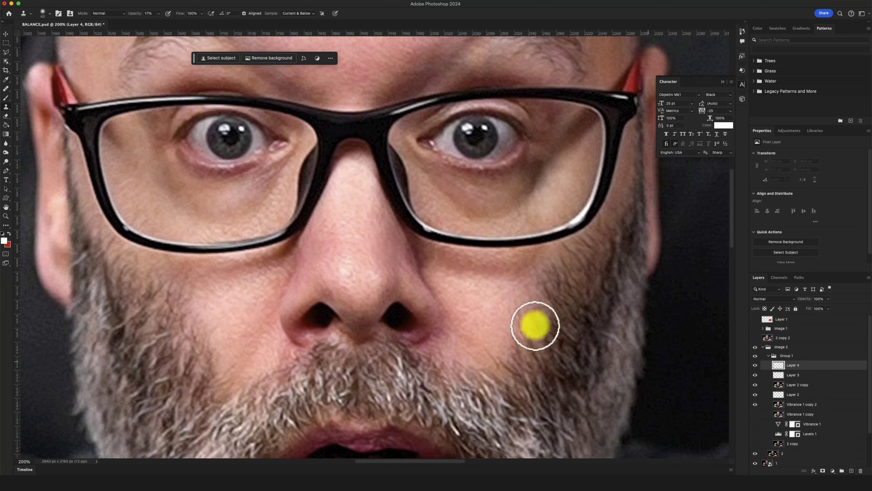
pyautogui.moveTo(212, 303)
pyautogui.mouseDown()
pyautogui.moveTo(199, 279)
pyautogui.moveTo(210, 286)
pyautogui.moveTo(222, 277)
pyautogui.moveTo(225, 287)
pyautogui.moveTo(237, 269)
pyautogui.moveTo(254, 273)
pyautogui.moveTo(243, 295)
pyautogui.moveTo(284, 262)
pyautogui.moveTo(239, 294)
pyautogui.mouseUp()
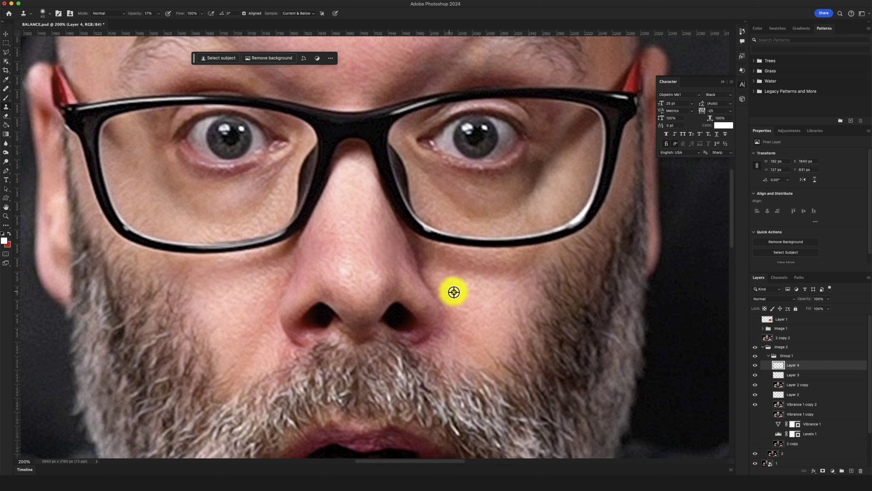
# Soften the shadow and texture on the right-hand cheek below the glasses with the Clone Stamp, comparing before and after
pyautogui.keyDown('alt'); pyautogui.click(449, 283); pyautogui.keyUp('alt')
pyautogui.moveTo(442, 274)
pyautogui.mouseDown()
pyautogui.moveTo(429, 253)
pyautogui.moveTo(462, 287)
pyautogui.moveTo(450, 288)
pyautogui.moveTo(423, 254)
pyautogui.moveTo(481, 304)
pyautogui.moveTo(456, 295)
pyautogui.moveTo(445, 264)
pyautogui.moveTo(453, 260)
pyautogui.moveTo(474, 299)
pyautogui.moveTo(449, 255)
pyautogui.moveTo(482, 296)
pyautogui.moveTo(462, 254)
pyautogui.moveTo(485, 298)
pyautogui.moveTo(479, 276)
pyautogui.moveTo(509, 274)
pyautogui.moveTo(516, 262)
pyautogui.moveTo(501, 304)
pyautogui.moveTo(531, 257)
pyautogui.mouseUp()
pyautogui.keyDown('alt'); pyautogui.click(450, 289); pyautogui.keyUp('alt')
pyautogui.keyDown('alt'); pyautogui.click(457, 295); pyautogui.keyUp('alt')
pyautogui.keyDown('alt'); pyautogui.click(473, 301); pyautogui.keyUp('alt')
pyautogui.keyDown('alt'); pyautogui.click(484, 297); pyautogui.keyUp('alt')
pyautogui.keyDown('alt'); pyautogui.click(485, 297); pyautogui.keyUp('alt')
pyautogui.keyDown('alt'); pyautogui.click(491, 297); pyautogui.keyUp('alt')
pyautogui.keyDown('alt'); pyautogui.click(494, 301); pyautogui.keyUp('alt')
pyautogui.keyDown('alt'); pyautogui.click(501, 304); pyautogui.keyUp('alt')
pyautogui.keyDown('alt'); pyautogui.click(505, 303); pyautogui.keyUp('alt')
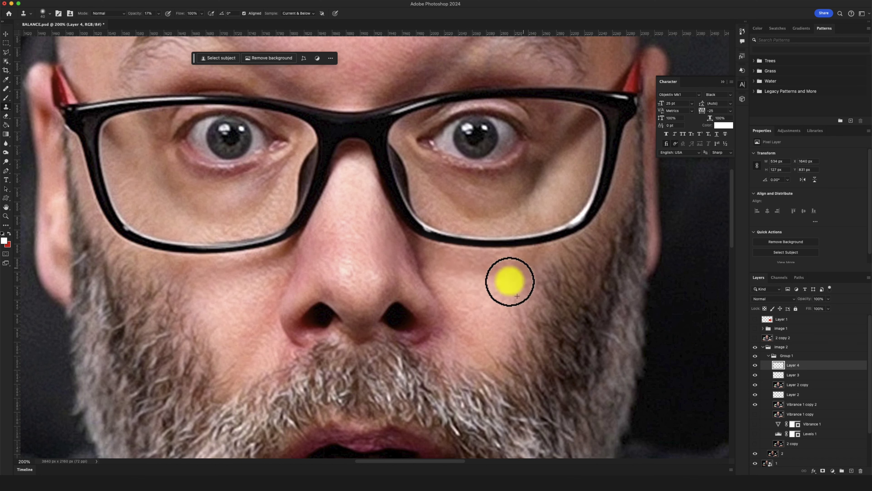
pyautogui.keyDown('alt'); pyautogui.click(506, 290); pyautogui.keyUp('alt')
pyautogui.click(755, 365)
pyautogui.click(755, 365)
pyautogui.click(755, 365)
pyautogui.click(756, 364)
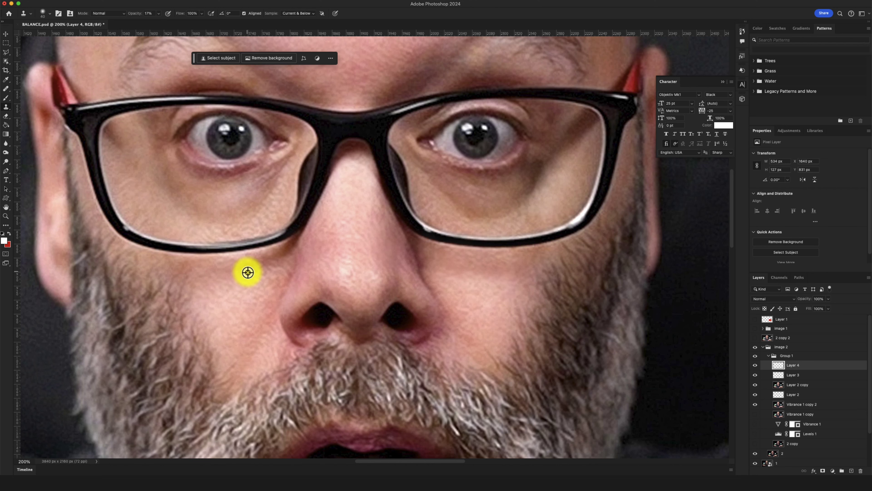
# Clone lighter skin over the shadow beneath the left-hand lens and review the whole portrait at 66.67%
pyautogui.keyDown('alt'); pyautogui.click(268, 275); pyautogui.keyUp('alt')
pyautogui.moveTo(279, 258); pyautogui.dragTo(237, 272)
pyautogui.keyDown('alt'); pyautogui.click(264, 288); pyautogui.keyUp('alt')
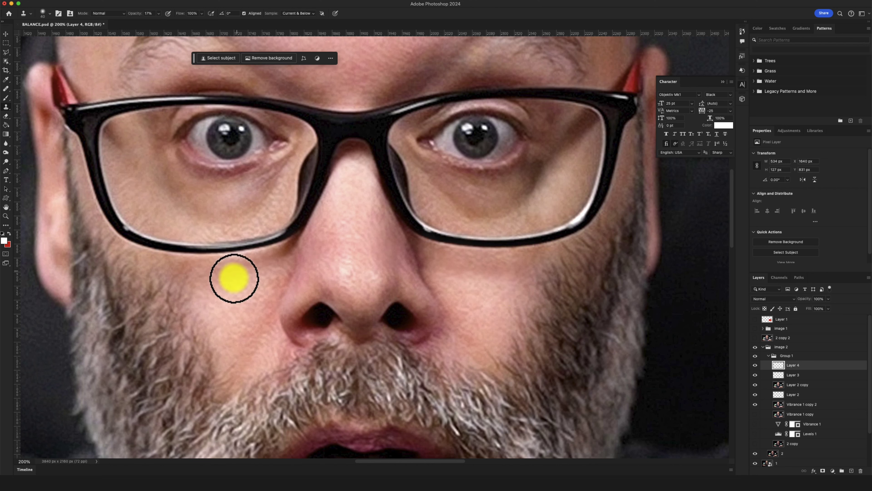
pyautogui.moveTo(270, 317)
pyautogui.mouseDown()
pyautogui.moveTo(268, 279)
pyautogui.moveTo(340, 236)
pyautogui.mouseUp()
pyautogui.press('super+minus')
pyautogui.press('super+minus')
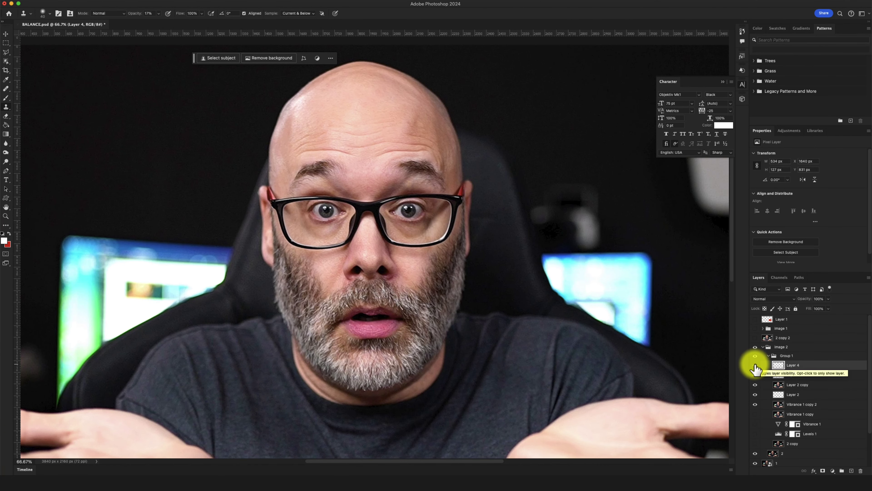
pyautogui.press('super+plus')
pyautogui.press('super+plus')
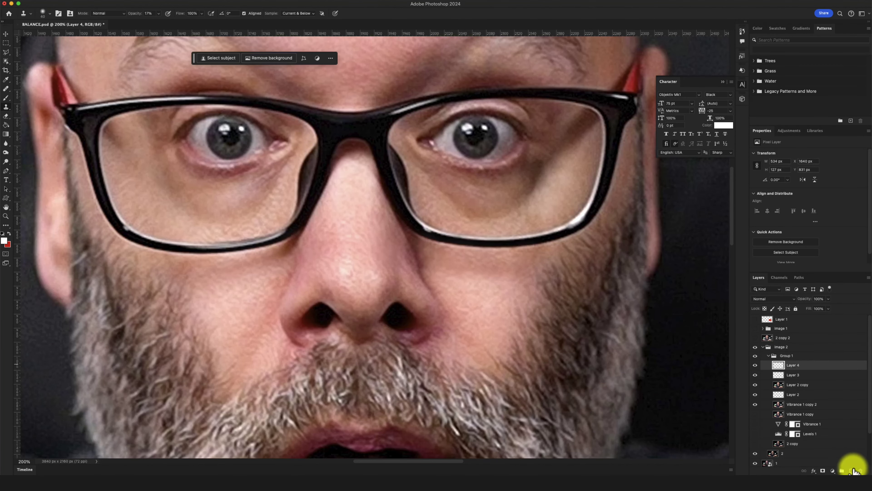
# Add an empty layer above Layer 4 and soften the bag under the left-hand eye with the Clone Stamp
pyautogui.click(853, 470)
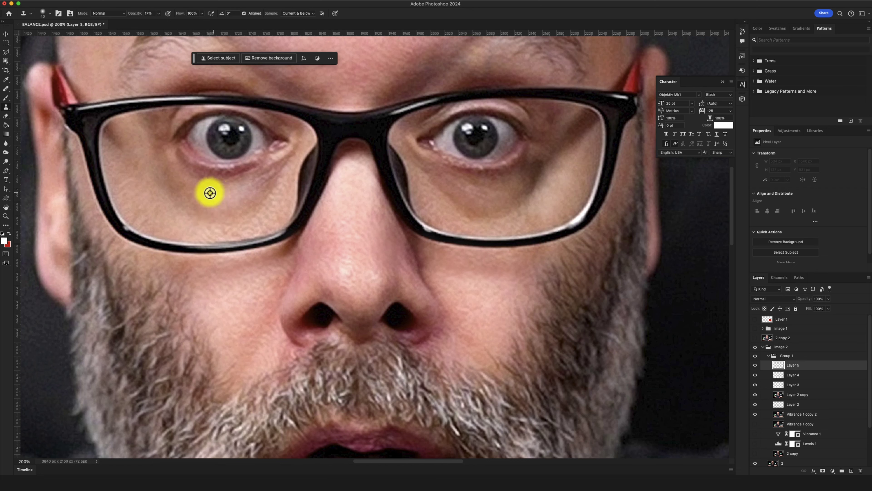
pyautogui.keyDown('alt'); pyautogui.click(194, 188); pyautogui.keyUp('alt')
pyautogui.moveTo(227, 202)
pyautogui.mouseDown()
pyautogui.moveTo(218, 201)
pyautogui.moveTo(246, 193)
pyautogui.moveTo(235, 195)
pyautogui.moveTo(255, 179)
pyautogui.moveTo(240, 197)
pyautogui.moveTo(273, 172)
pyautogui.moveTo(230, 196)
pyautogui.moveTo(257, 189)
pyautogui.moveTo(187, 221)
pyautogui.moveTo(155, 185)
pyautogui.moveTo(206, 206)
pyautogui.moveTo(163, 214)
pyautogui.moveTo(203, 220)
pyautogui.moveTo(156, 203)
pyautogui.moveTo(137, 148)
pyautogui.moveTo(168, 169)
pyautogui.moveTo(183, 207)
pyautogui.moveTo(267, 213)
pyautogui.mouseUp()
pyautogui.keyDown('alt'); pyautogui.click(222, 225); pyautogui.keyUp('alt')
pyautogui.keyDown('alt'); pyautogui.click(205, 192); pyautogui.keyUp('alt')
pyautogui.keyDown('alt'); pyautogui.click(202, 200); pyautogui.keyUp('alt')
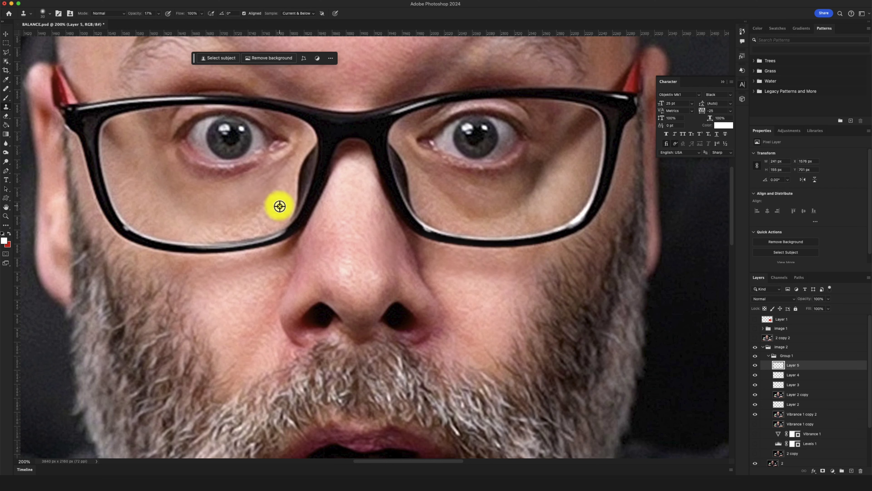
# Blend the inner corner and lower skin behind the left-hand lens with the Clone Stamp, checking Layer 5 before and after
pyautogui.moveTo(289, 164)
pyautogui.mouseDown()
pyautogui.moveTo(271, 179)
pyautogui.moveTo(271, 196)
pyautogui.moveTo(255, 203)
pyautogui.moveTo(273, 209)
pyautogui.moveTo(206, 226)
pyautogui.moveTo(169, 203)
pyautogui.moveTo(193, 226)
pyautogui.moveTo(272, 213)
pyautogui.moveTo(288, 158)
pyautogui.moveTo(269, 209)
pyautogui.mouseUp()
pyautogui.keyDown('alt'); pyautogui.click(264, 211); pyautogui.keyUp('alt')
pyautogui.keyDown('alt'); pyautogui.click(196, 230); pyautogui.keyUp('alt')
pyautogui.moveTo(189, 229)
pyautogui.mouseDown()
pyautogui.moveTo(207, 227)
pyautogui.moveTo(182, 230)
pyautogui.moveTo(186, 226)
pyautogui.mouseUp()
pyautogui.keyDown('alt'); pyautogui.click(249, 222); pyautogui.keyUp('alt')
pyautogui.click(173, 210)
pyautogui.keyDown('alt'); pyautogui.click(164, 215); pyautogui.keyUp('alt')
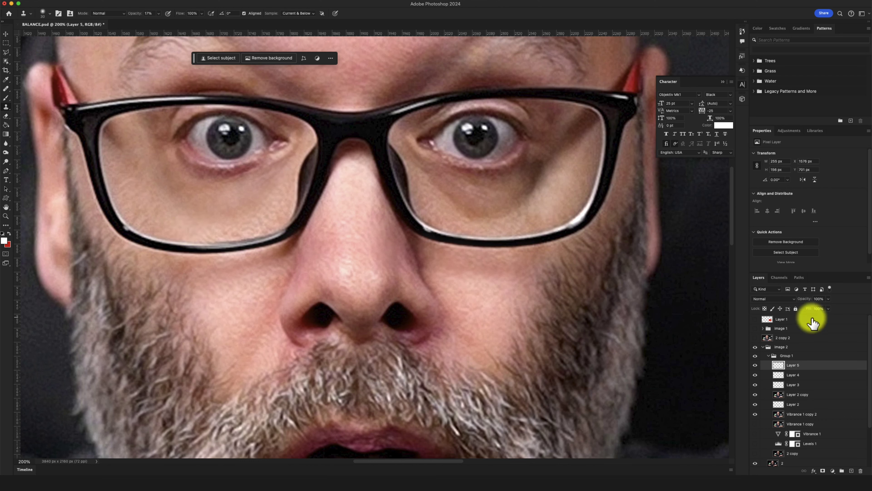
pyautogui.click(756, 365)
pyautogui.click(755, 365)
pyautogui.click(755, 365)
pyautogui.click(755, 365)
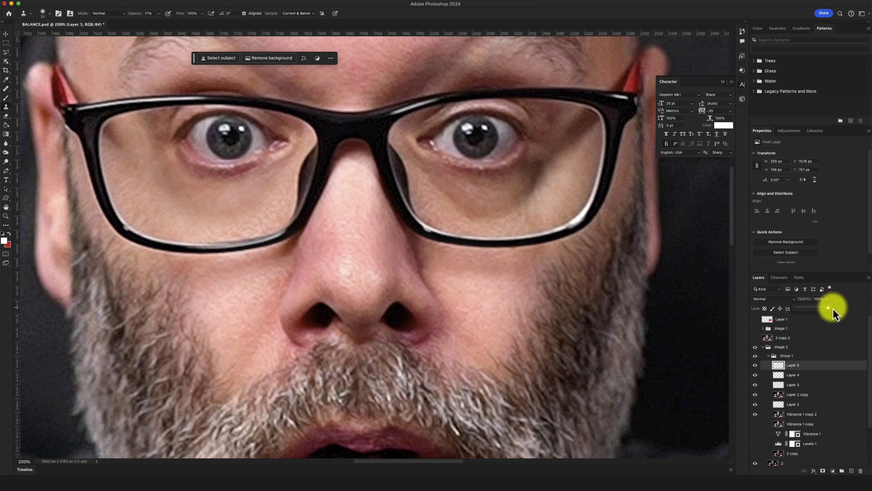
# Add an empty layer above Layer 5, rename Layer 5 as left eye and name the new layer right eye
pyautogui.click(851, 470)
pyautogui.click(794, 374)
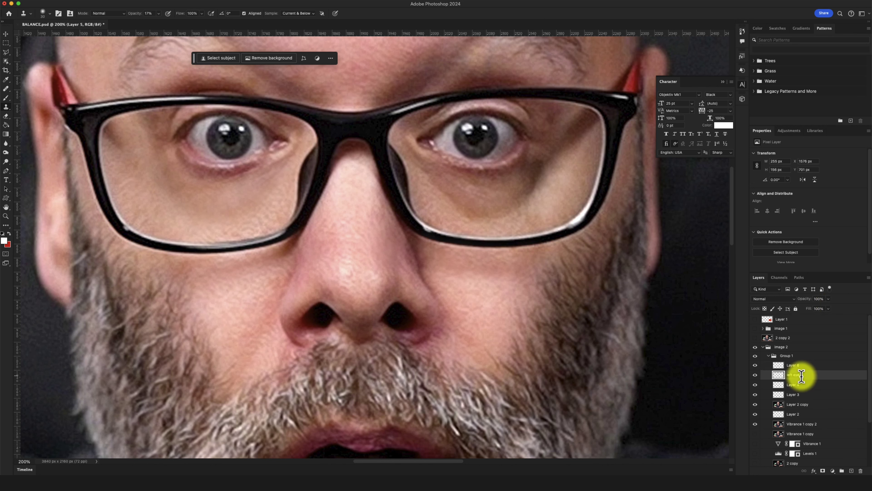
pyautogui.doubleClick(794, 365)
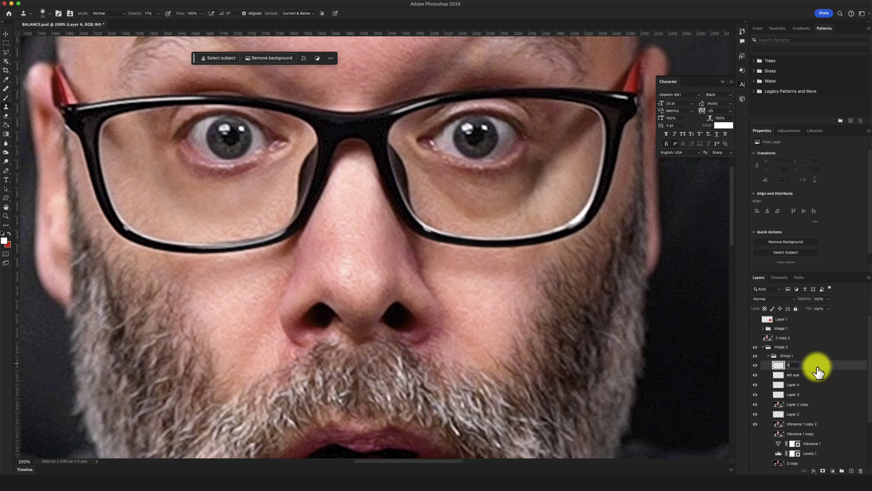
pyautogui.press('Return')
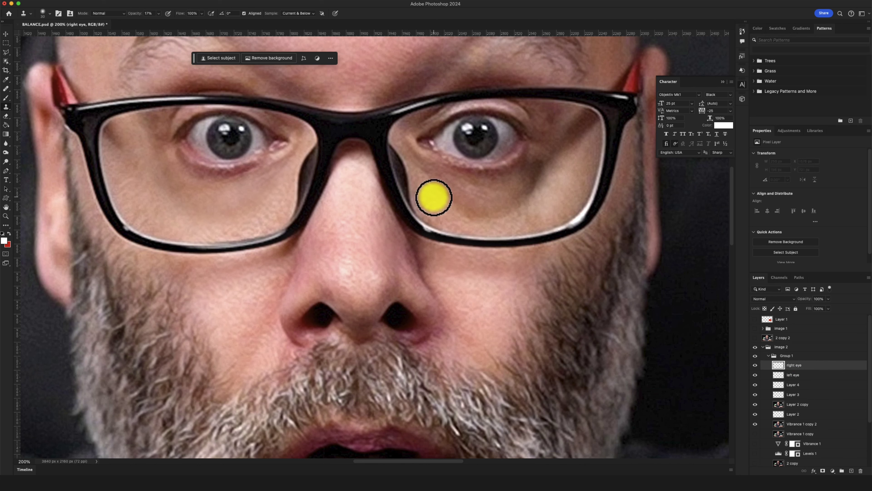
# Soften the bag and shadow under the right-hand eye on the right eye layer with the Clone Stamp
pyautogui.moveTo(432, 185); pyautogui.dragTo(459, 205)
pyautogui.keyDown('alt'); pyautogui.click(440, 203); pyautogui.keyUp('alt')
pyautogui.moveTo(558, 174)
pyautogui.mouseDown()
pyautogui.moveTo(531, 185)
pyautogui.moveTo(542, 185)
pyautogui.moveTo(538, 172)
pyautogui.moveTo(504, 192)
pyautogui.moveTo(528, 168)
pyautogui.moveTo(512, 187)
pyautogui.moveTo(524, 186)
pyautogui.moveTo(503, 185)
pyautogui.moveTo(528, 164)
pyautogui.moveTo(512, 189)
pyautogui.moveTo(541, 162)
pyautogui.moveTo(502, 195)
pyautogui.moveTo(529, 169)
pyautogui.moveTo(511, 191)
pyautogui.moveTo(528, 190)
pyautogui.moveTo(490, 198)
pyautogui.moveTo(512, 197)
pyautogui.moveTo(501, 203)
pyautogui.moveTo(561, 173)
pyautogui.moveTo(538, 185)
pyautogui.moveTo(544, 175)
pyautogui.moveTo(497, 223)
pyautogui.moveTo(486, 218)
pyautogui.moveTo(520, 221)
pyautogui.mouseUp()
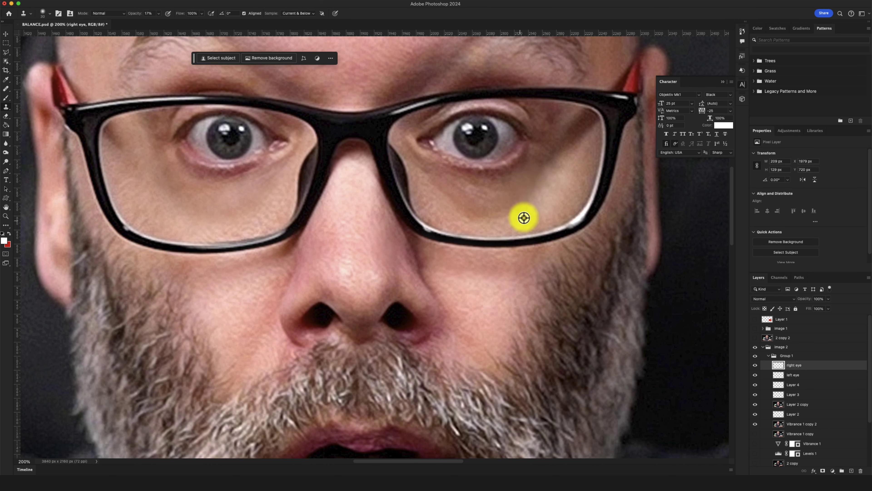
pyautogui.keyDown('alt'); pyautogui.click(428, 197); pyautogui.keyUp('alt')
pyautogui.moveTo(436, 185)
pyautogui.mouseDown()
pyautogui.moveTo(444, 210)
pyautogui.moveTo(427, 172)
pyautogui.mouseUp()
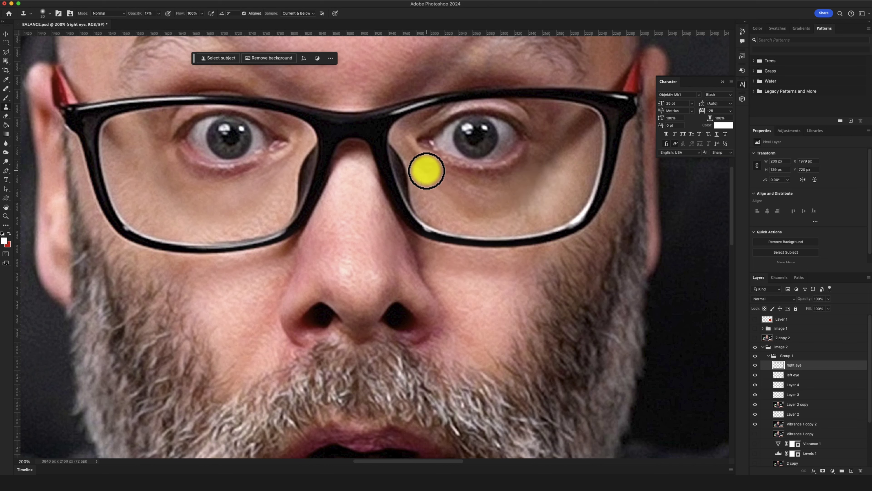
pyautogui.keyDown('alt'); pyautogui.click(434, 204); pyautogui.keyUp('alt')
pyautogui.moveTo(448, 198)
pyautogui.mouseDown()
pyautogui.moveTo(437, 181)
pyautogui.moveTo(436, 200)
pyautogui.moveTo(471, 213)
pyautogui.moveTo(452, 214)
pyautogui.moveTo(478, 211)
pyautogui.moveTo(449, 220)
pyautogui.moveTo(478, 216)
pyautogui.moveTo(453, 216)
pyautogui.moveTo(477, 213)
pyautogui.moveTo(433, 197)
pyautogui.moveTo(444, 210)
pyautogui.moveTo(489, 197)
pyautogui.moveTo(467, 191)
pyautogui.moveTo(475, 191)
pyautogui.moveTo(435, 202)
pyautogui.moveTo(474, 192)
pyautogui.moveTo(428, 185)
pyautogui.moveTo(468, 199)
pyautogui.moveTo(518, 166)
pyautogui.moveTo(457, 179)
pyautogui.mouseUp()
pyautogui.keyDown('alt'); pyautogui.click(439, 209); pyautogui.keyUp('alt')
pyautogui.keyDown('alt'); pyautogui.click(481, 208); pyautogui.keyUp('alt')
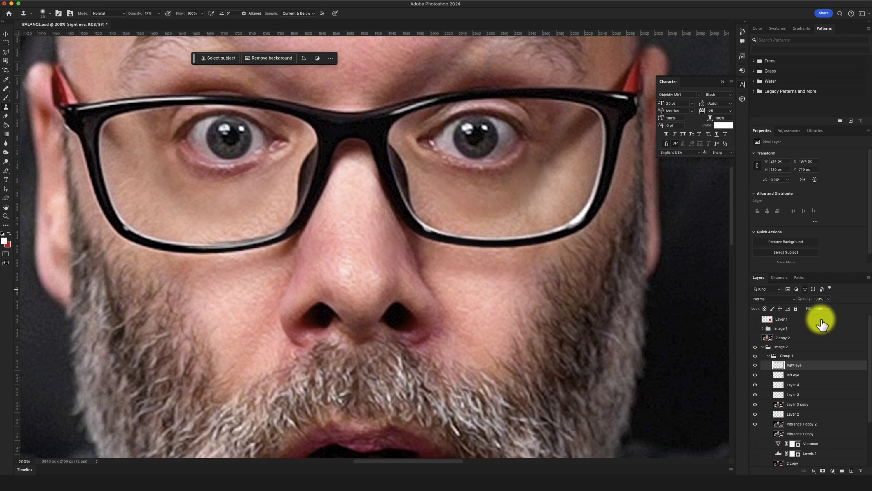
# On the left eye layer, clone lighter skin over the darker area directly beneath the left-hand eye
pyautogui.click(794, 376)
pyautogui.moveTo(253, 168); pyautogui.dragTo(193, 169)
pyautogui.keyDown('alt'); pyautogui.click(248, 189); pyautogui.keyUp('alt')
pyautogui.keyDown('alt'); pyautogui.click(243, 192); pyautogui.keyUp('alt')
pyautogui.moveTo(248, 170); pyautogui.dragTo(203, 173)
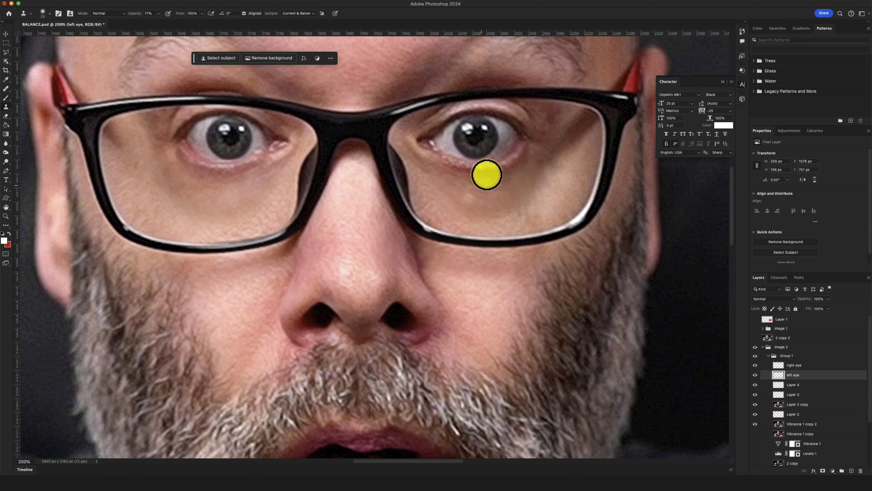
# Return to the right eye layer and blend the skin below the right-hand eye further, comparing the layer before and after
pyautogui.click(792, 364)
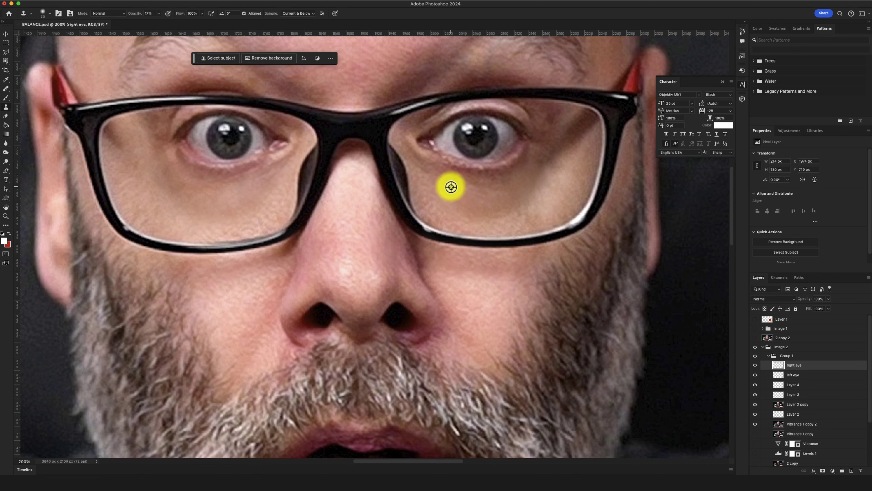
pyautogui.moveTo(465, 171)
pyautogui.mouseDown()
pyautogui.moveTo(516, 167)
pyautogui.moveTo(537, 208)
pyautogui.mouseUp()
pyautogui.keyDown('alt'); pyautogui.click(458, 208); pyautogui.keyUp('alt')
pyautogui.moveTo(463, 193)
pyautogui.mouseDown()
pyautogui.moveTo(452, 222)
pyautogui.moveTo(440, 227)
pyautogui.mouseUp()
pyautogui.keyDown('alt'); pyautogui.click(458, 203); pyautogui.keyUp('alt')
pyautogui.moveTo(464, 189); pyautogui.dragTo(485, 191)
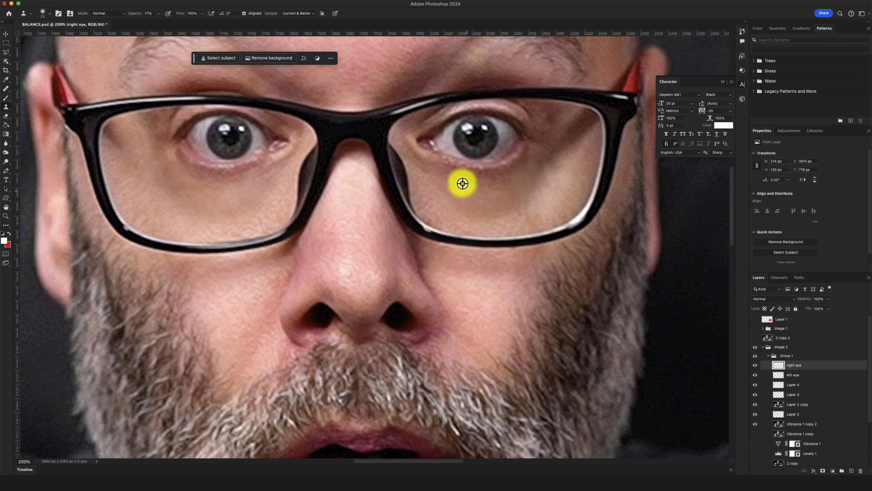
pyautogui.click(756, 365)
pyautogui.click(756, 365)
pyautogui.click(755, 365)
pyautogui.click(756, 365)
pyautogui.click(755, 365)
pyautogui.click(755, 365)
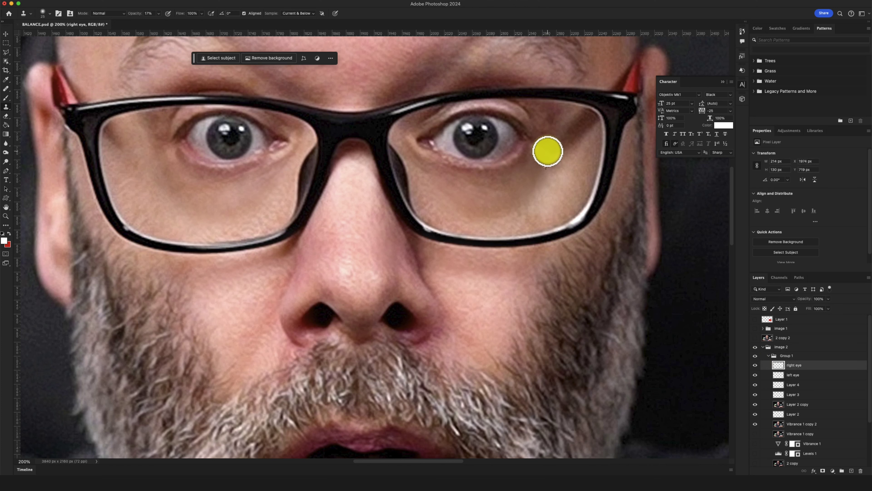
# Clone skin over the shadow beside the right-hand eye's outer corner and lower the right eye layer's opacity to 86%
pyautogui.moveTo(545, 179)
pyautogui.mouseDown()
pyautogui.moveTo(555, 153)
pyautogui.moveTo(561, 180)
pyautogui.mouseUp()
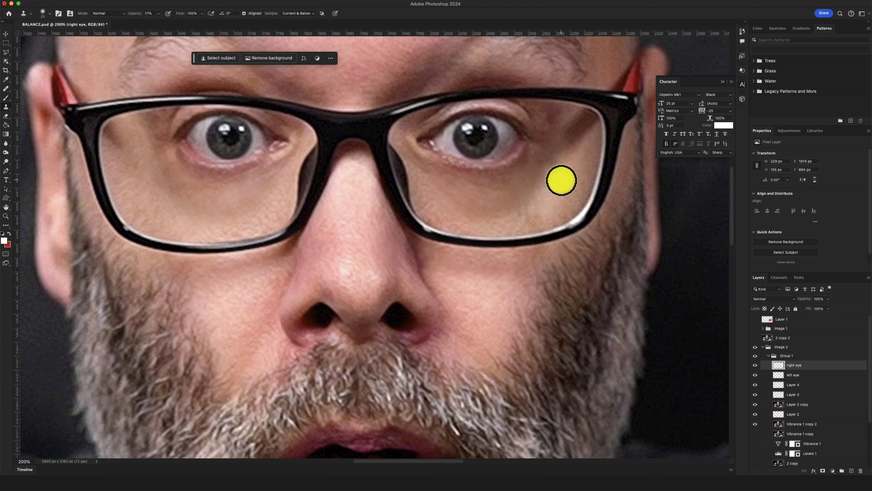
pyautogui.keyDown('alt'); pyautogui.click(561, 169); pyautogui.keyUp('alt')
pyautogui.moveTo(565, 138)
pyautogui.mouseDown()
pyautogui.moveTo(584, 115)
pyautogui.moveTo(567, 163)
pyautogui.moveTo(572, 136)
pyautogui.moveTo(584, 123)
pyautogui.moveTo(572, 150)
pyautogui.moveTo(591, 125)
pyautogui.moveTo(576, 122)
pyautogui.moveTo(585, 127)
pyautogui.moveTo(587, 117)
pyautogui.moveTo(568, 159)
pyautogui.moveTo(590, 118)
pyautogui.moveTo(574, 130)
pyautogui.moveTo(583, 148)
pyautogui.moveTo(575, 156)
pyautogui.moveTo(580, 119)
pyautogui.moveTo(572, 169)
pyautogui.moveTo(586, 135)
pyautogui.moveTo(576, 150)
pyautogui.mouseUp()
pyautogui.keyDown('alt'); pyautogui.click(569, 176); pyautogui.keyUp('alt')
pyautogui.keyDown('alt'); pyautogui.click(568, 168); pyautogui.keyUp('alt')
pyautogui.keyDown('alt'); pyautogui.click(573, 144); pyautogui.keyUp('alt')
pyautogui.keyDown('alt'); pyautogui.click(568, 158); pyautogui.keyUp('alt')
pyautogui.keyDown('alt'); pyautogui.click(575, 157); pyautogui.keyUp('alt')
pyautogui.keyDown('alt'); pyautogui.click(572, 168); pyautogui.keyUp('alt')
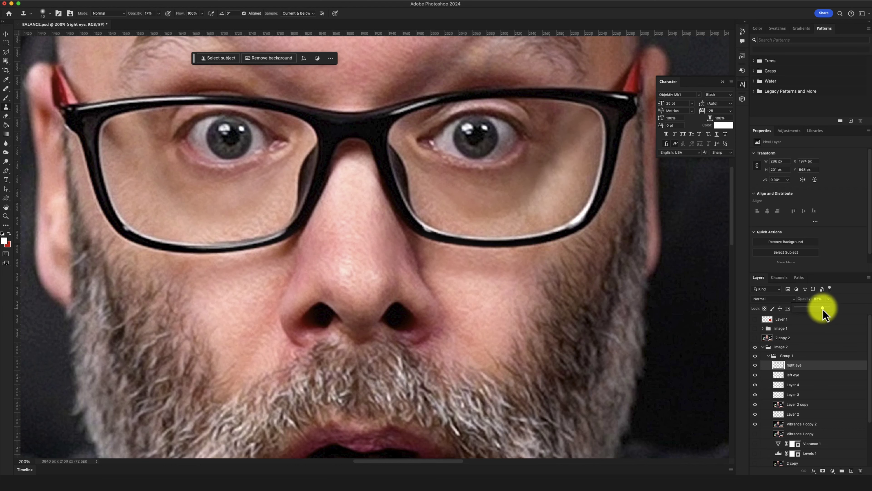
pyautogui.moveTo(824, 309); pyautogui.dragTo(825, 309)
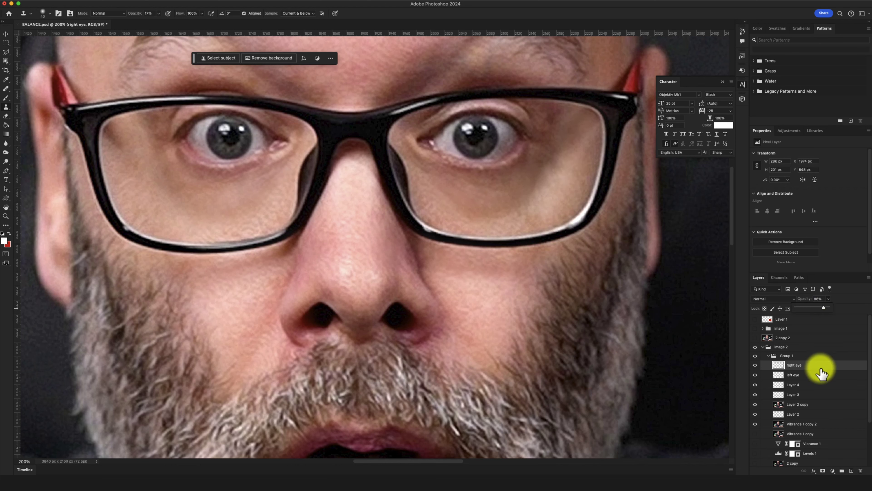
# Compare the left eye layer before and after and review the whole portrait at 66.67%
pyautogui.click(768, 376)
pyautogui.click(755, 376)
pyautogui.click(755, 376)
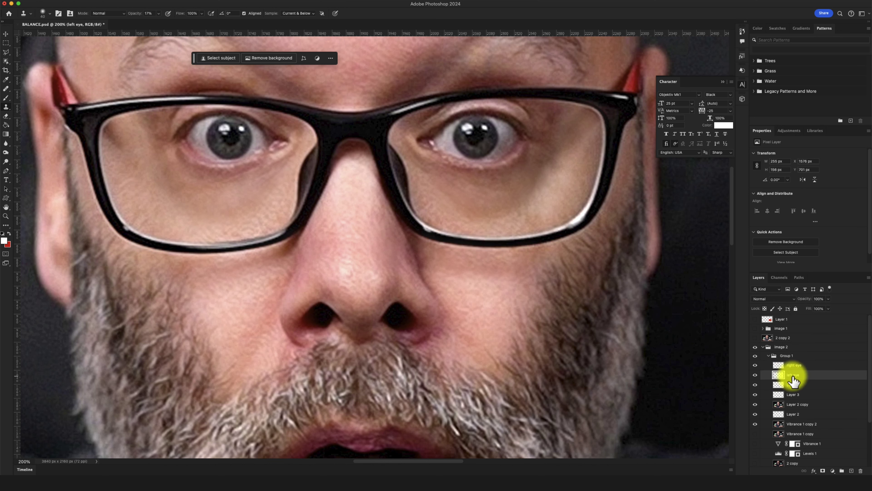
pyautogui.press('super+minus')
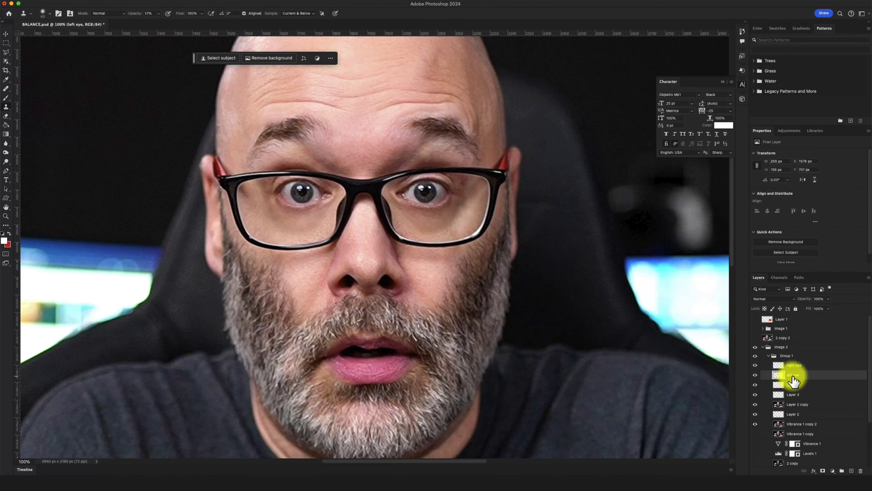
pyautogui.press('super+minus')
pyautogui.press('super+minus')
pyautogui.press('super+plus')
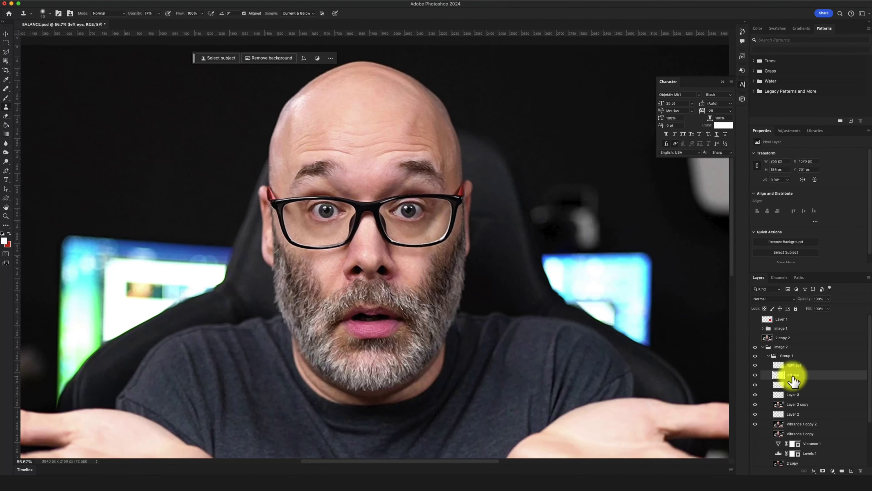
pyautogui.click(756, 375)
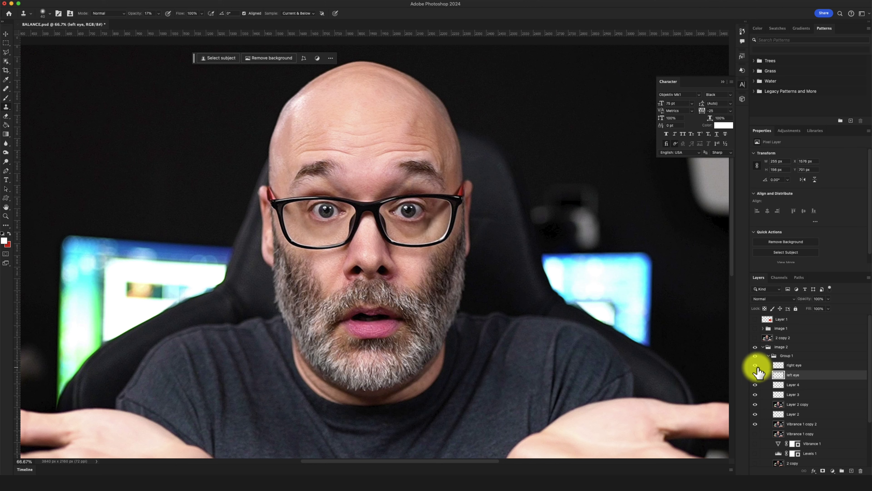
# Group the left eye and right eye layers and compare the grouped eye retouching before and after
pyautogui.keyDown('shift'); pyautogui.click(800, 364); pyautogui.keyUp('shift')
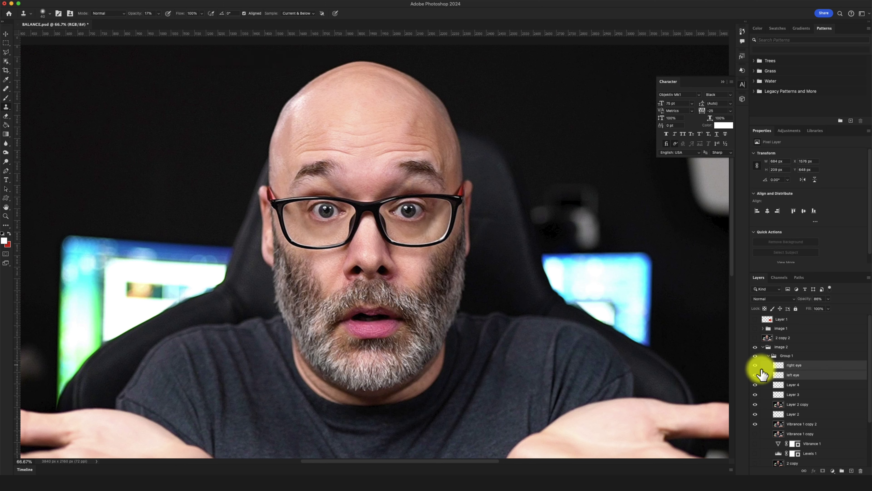
pyautogui.press('super+g')
pyautogui.click(756, 364)
pyautogui.click(755, 364)
pyautogui.click(755, 364)
pyautogui.click(755, 364)
pyautogui.click(755, 364)
pyautogui.click(755, 365)
pyautogui.click(755, 365)
pyautogui.click(756, 365)
pyautogui.click(755, 364)
pyautogui.click(756, 364)
pyautogui.click(755, 364)
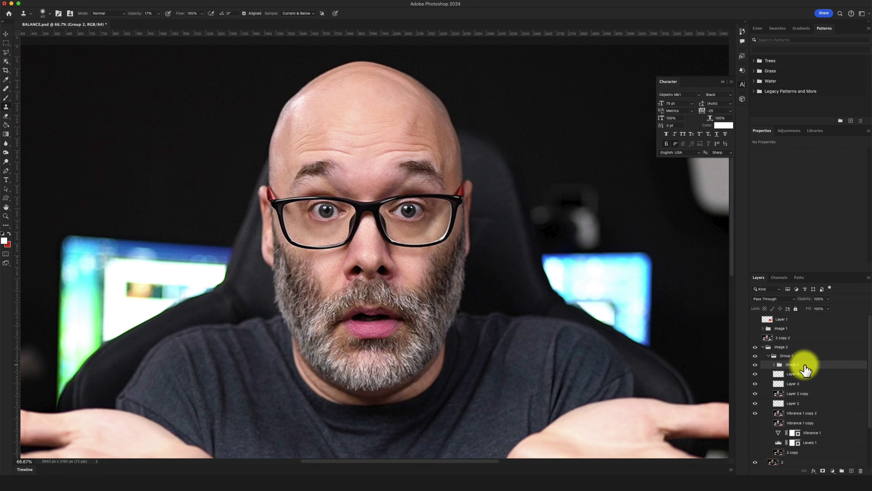
# Add an empty layer above Group 2 and reduce the Clone Stamp brush size for work at 100% zoom
pyautogui.click(852, 471)
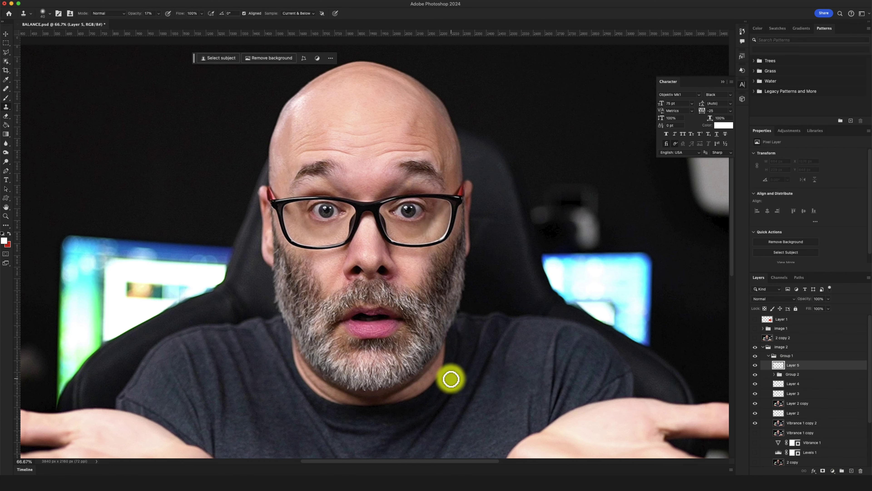
pyautogui.press('super+plus')
pyautogui.press('super+plus')
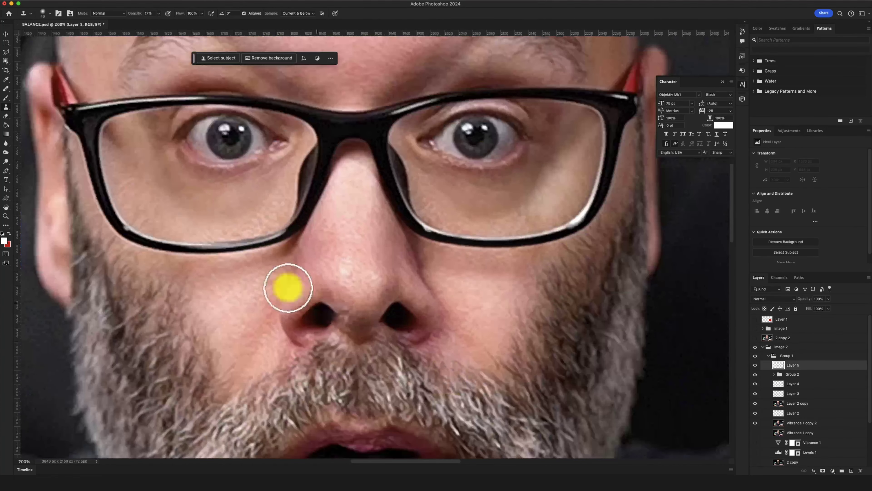
pyautogui.press('super+minus')
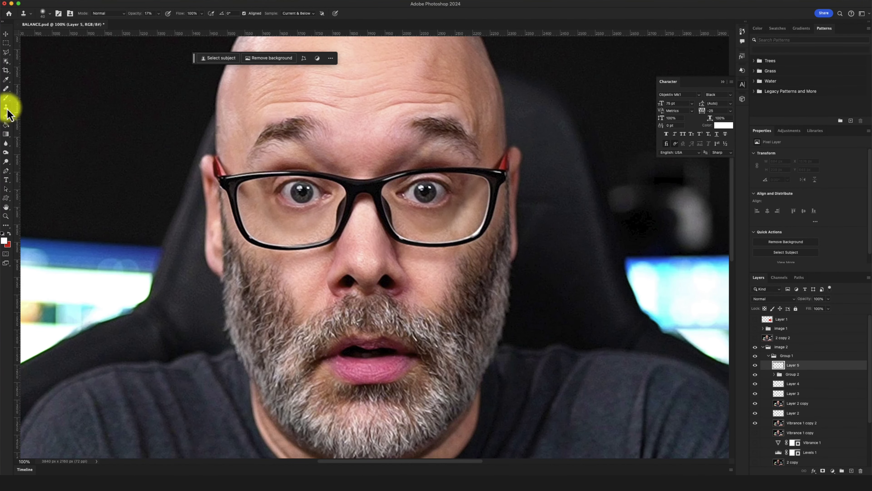
pyautogui.press('[')
pyautogui.press('[')
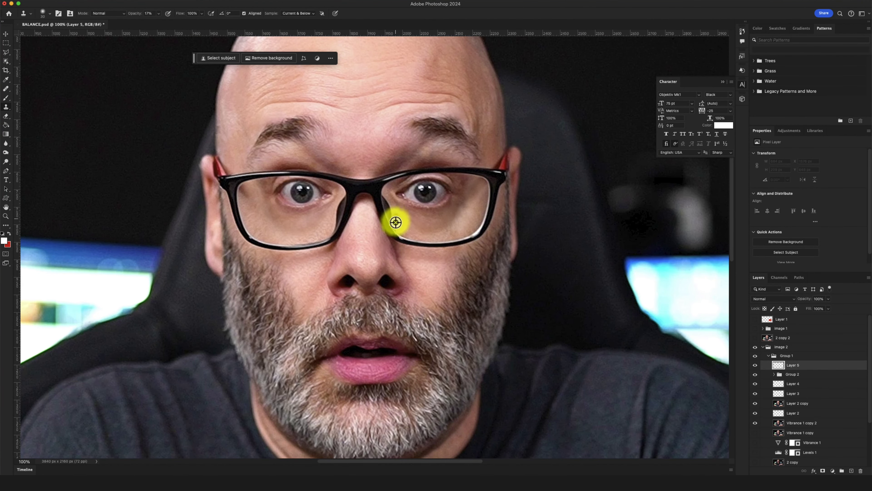
# Blend the skin at the inner and outer areas behind the right-hand lens on the new layer with the Clone Stamp
pyautogui.moveTo(406, 218); pyautogui.dragTo(414, 225)
pyautogui.keyDown('alt'); pyautogui.click(408, 228); pyautogui.keyUp('alt')
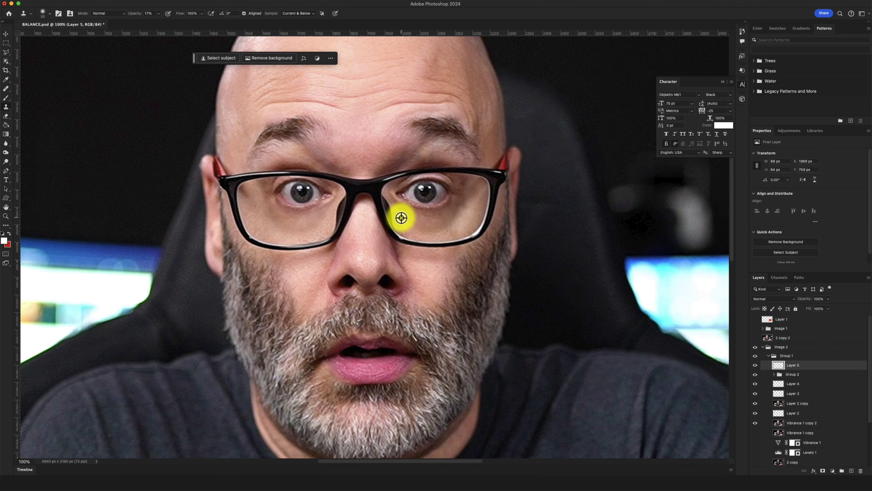
pyautogui.moveTo(402, 214); pyautogui.dragTo(400, 222)
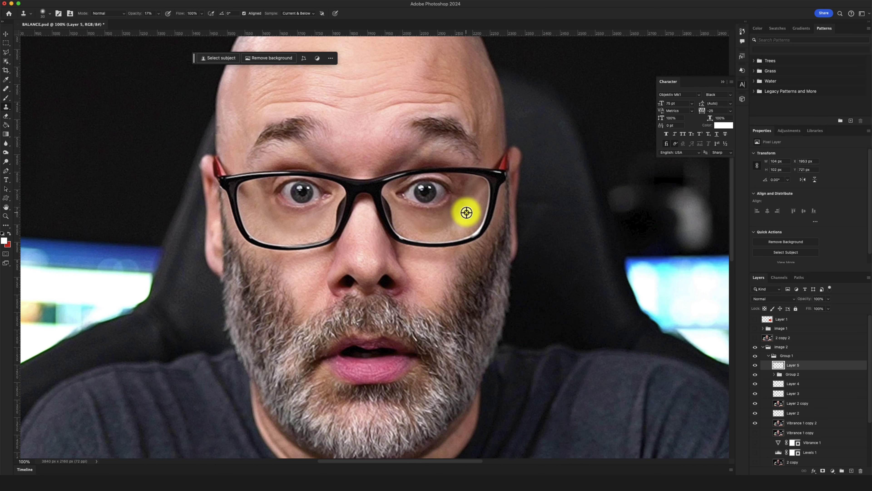
pyautogui.moveTo(467, 208)
pyautogui.mouseDown()
pyautogui.moveTo(458, 232)
pyautogui.moveTo(465, 208)
pyautogui.moveTo(452, 217)
pyautogui.mouseUp()
pyautogui.keyDown('alt'); pyautogui.click(459, 213); pyautogui.keyUp('alt')
pyautogui.keyDown('alt'); pyautogui.click(459, 210); pyautogui.keyUp('alt')
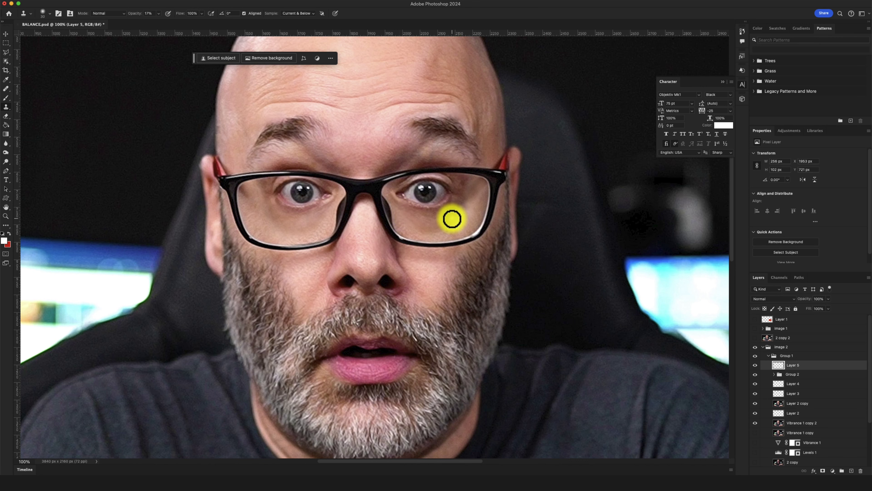
# Set the Clone Stamp brush hardness to 0% and smooth the skin across the lower part of the right-hand lens
pyautogui.click(46, 14)
pyautogui.click(39, 52)
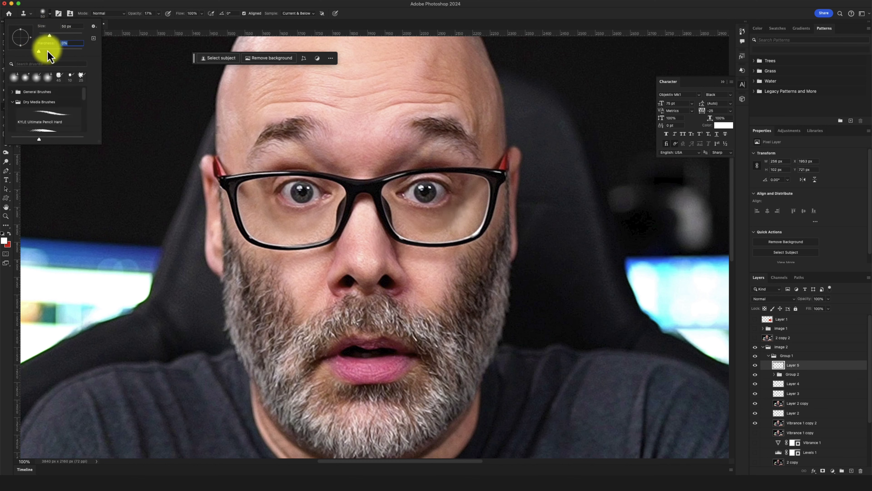
pyautogui.click(484, 11)
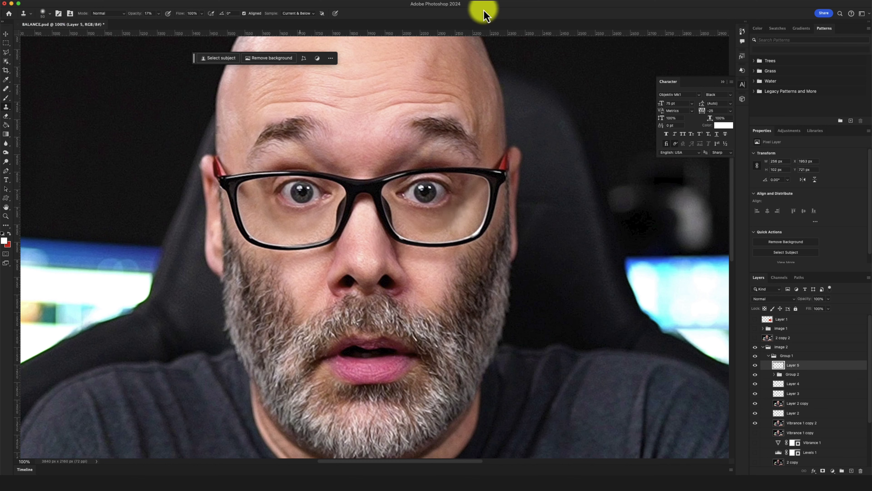
pyautogui.keyDown('alt'); pyautogui.click(464, 217); pyautogui.keyUp('alt')
pyautogui.moveTo(461, 213)
pyautogui.mouseDown()
pyautogui.moveTo(451, 219)
pyautogui.moveTo(467, 222)
pyautogui.moveTo(442, 230)
pyautogui.moveTo(460, 224)
pyautogui.moveTo(448, 229)
pyautogui.moveTo(461, 202)
pyautogui.moveTo(463, 218)
pyautogui.moveTo(427, 245)
pyautogui.moveTo(425, 230)
pyautogui.mouseUp()
pyautogui.keyDown('alt'); pyautogui.click(403, 226); pyautogui.keyUp('alt')
# Blend the skin beneath and beside the left-hand eye behind the lens, and reduce the layer's opacity to 58%
pyautogui.keyDown('alt'); pyautogui.click(322, 227); pyautogui.keyUp('alt')
pyautogui.moveTo(325, 216)
pyautogui.mouseDown()
pyautogui.moveTo(290, 232)
pyautogui.moveTo(312, 218)
pyautogui.moveTo(299, 226)
pyautogui.moveTo(268, 217)
pyautogui.mouseUp()
pyautogui.keyDown('alt'); pyautogui.click(246, 206); pyautogui.keyUp('alt')
pyautogui.moveTo(249, 206)
pyautogui.mouseDown()
pyautogui.moveTo(244, 191)
pyautogui.moveTo(250, 200)
pyautogui.mouseUp()
pyautogui.keyDown('alt'); pyautogui.click(250, 210); pyautogui.keyUp('alt')
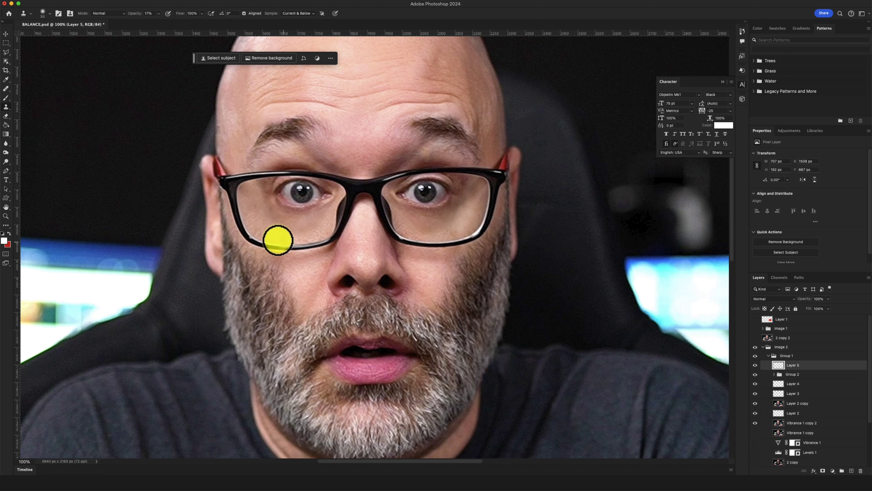
pyautogui.click(828, 300)
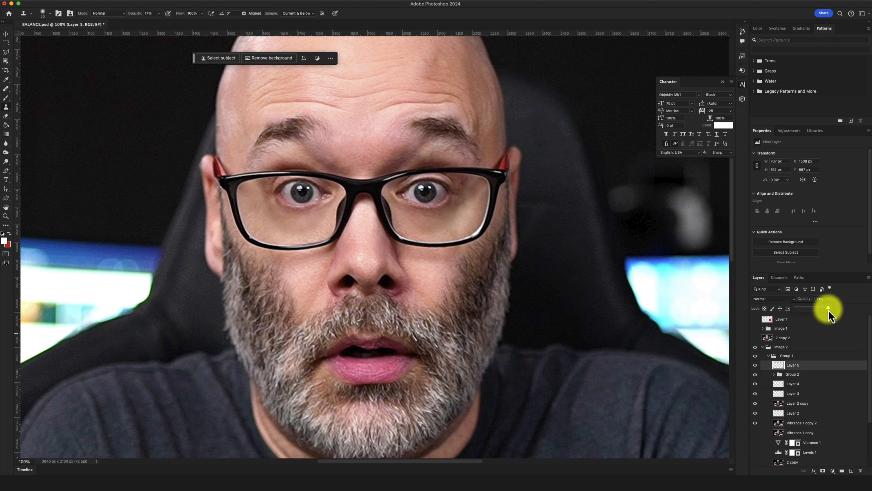
pyautogui.moveTo(826, 312); pyautogui.dragTo(812, 313)
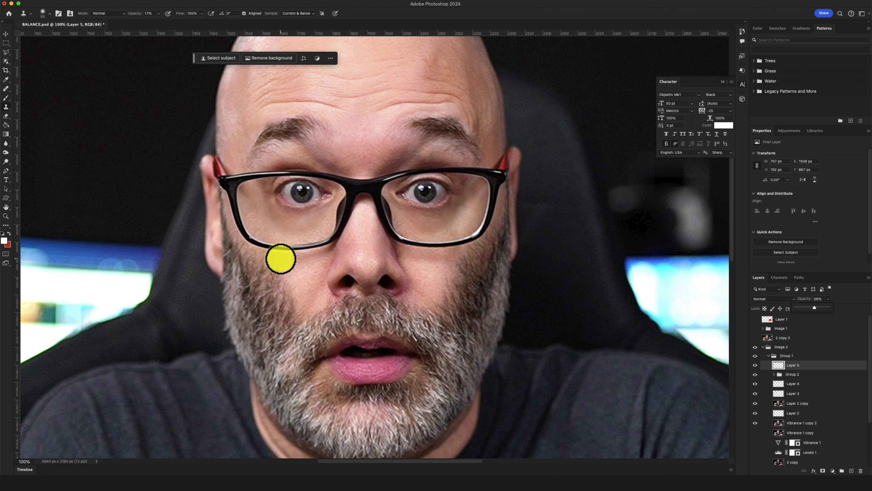
# Compare the portrait with and without all the retouching in Group 1
pyautogui.click(764, 356)
pyautogui.click(756, 356)
pyautogui.click(755, 356)
pyautogui.click(756, 356)
pyautogui.click(756, 356)
pyautogui.click(756, 356)
pyautogui.click(756, 356)
pyautogui.click(756, 356)
pyautogui.click(756, 356)
pyautogui.click(755, 356)
pyautogui.click(756, 356)
pyautogui.click(755, 356)
pyautogui.click(756, 356)
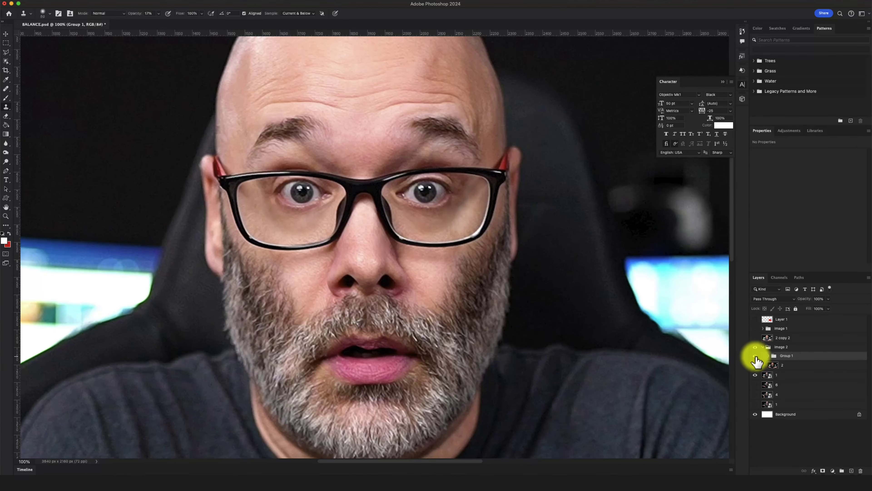
# Duplicate the layers from Layer 5 down to Vibrance 1 copy 2 in Group 1 and merge the duplicates into one layer
pyautogui.click(769, 356)
pyautogui.click(800, 365)
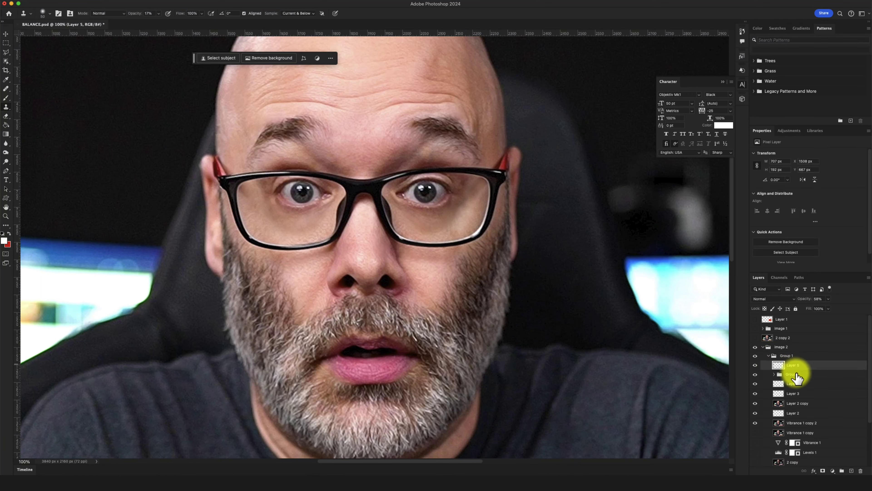
pyautogui.keyDown('shift'); pyautogui.click(797, 374); pyautogui.keyUp('shift')
pyautogui.keyDown('shift'); pyautogui.click(797, 385); pyautogui.keyUp('shift')
pyautogui.keyDown('shift'); pyautogui.click(795, 413); pyautogui.keyUp('shift')
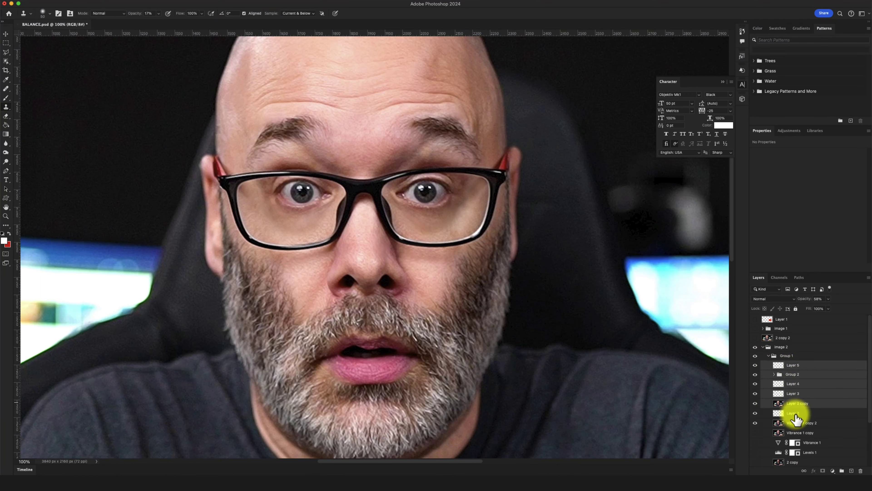
pyautogui.rightClick(802, 390)
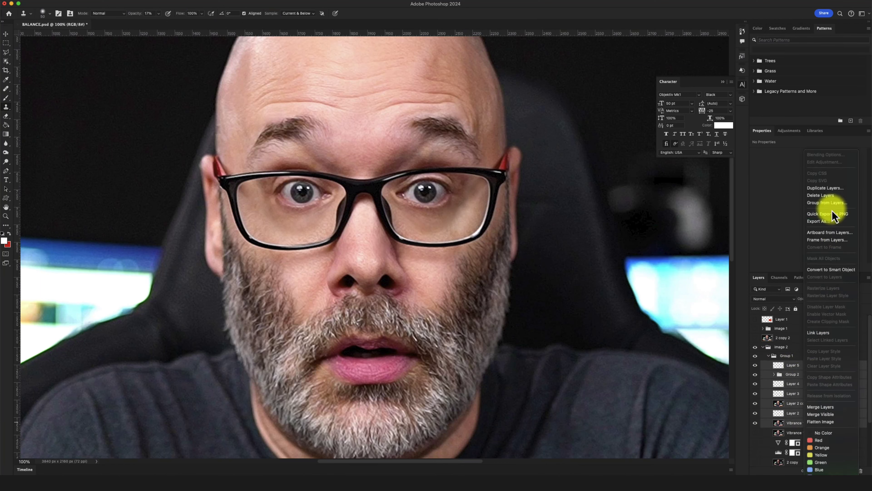
pyautogui.click(823, 188)
pyautogui.click(503, 216)
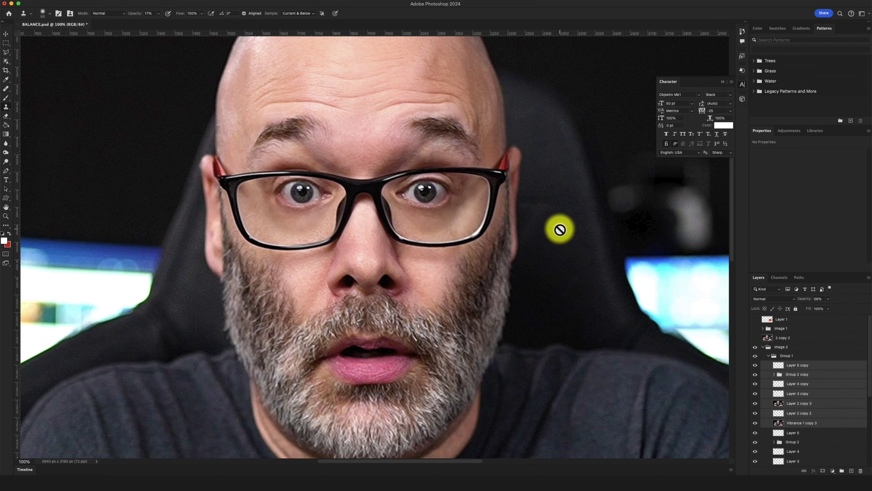
pyautogui.press('super+e')
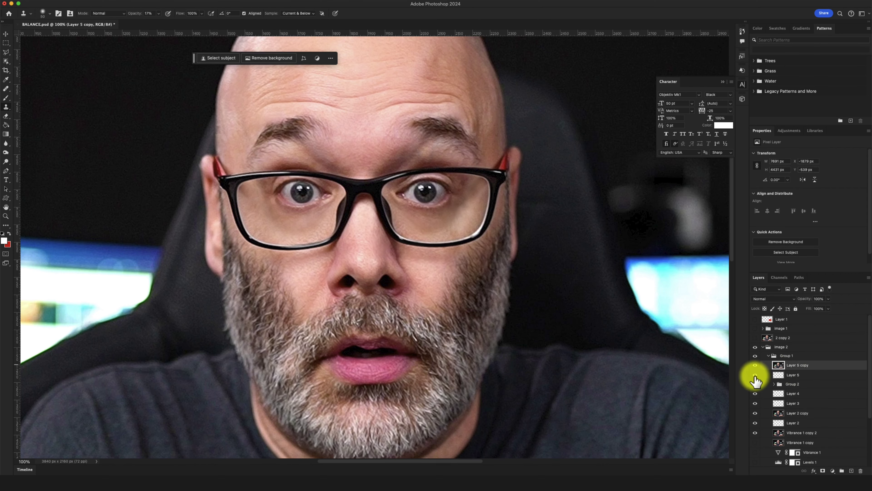
# Hide the original retouching layers in Group 1 and move the merged layer out above the collapsed group
pyautogui.moveTo(755, 413); pyautogui.dragTo(755, 433)
pyautogui.moveTo(792, 367); pyautogui.dragTo(789, 351)
pyautogui.click(770, 365)
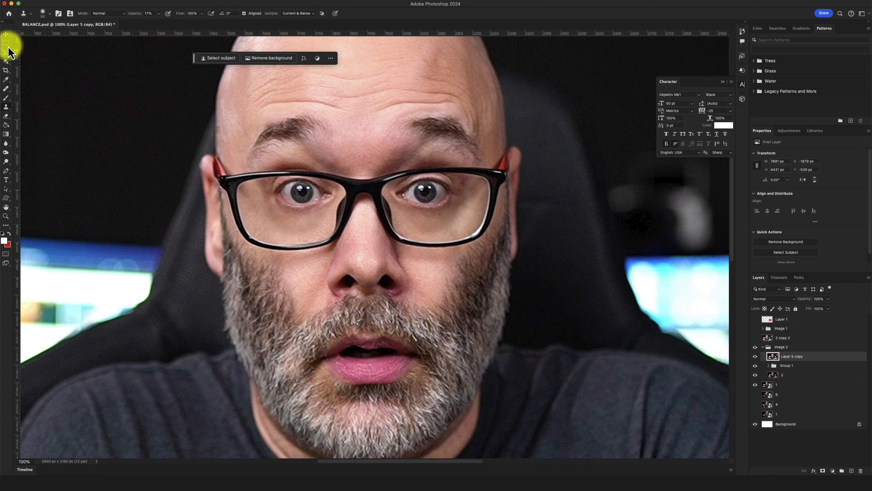
# Duplicate the merged layer as Layer 5 copy 2 and add a layer mask to the duplicate
pyautogui.rightClick(794, 358)
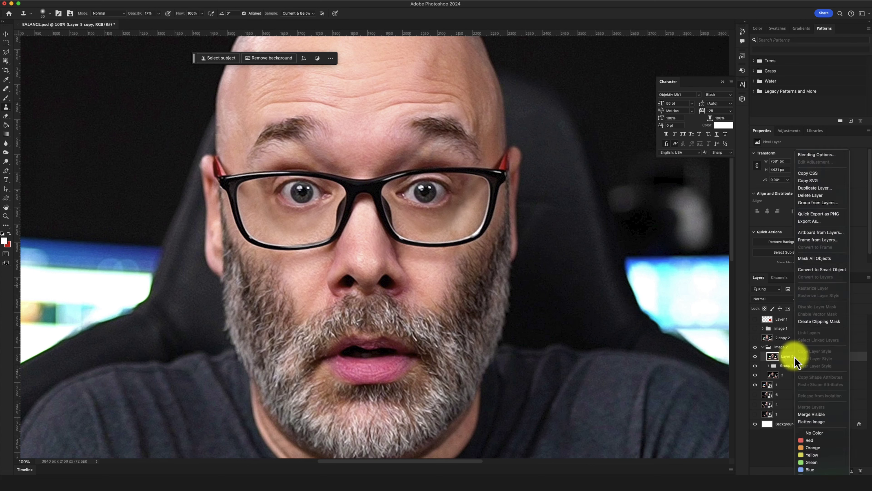
pyautogui.click(815, 189)
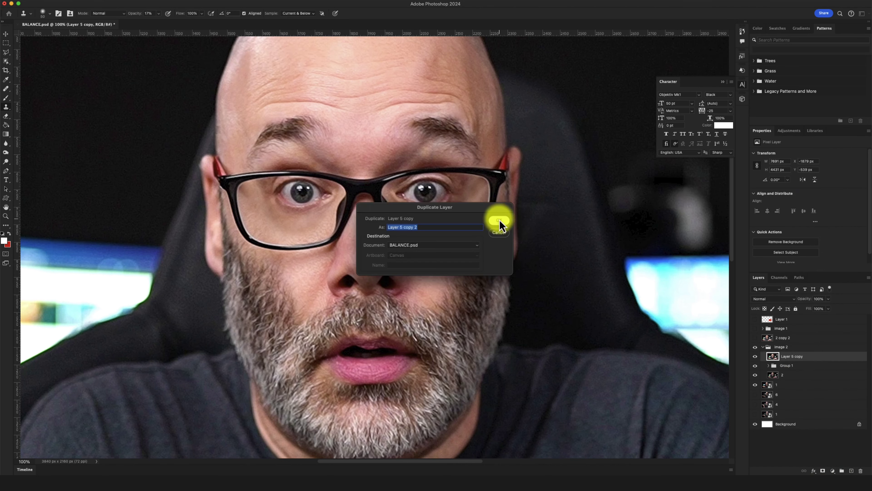
pyautogui.click(498, 220)
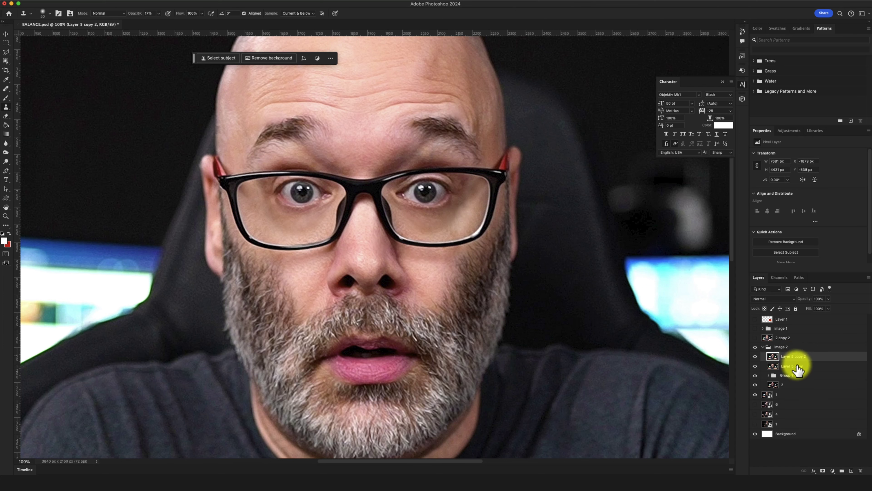
pyautogui.click(824, 471)
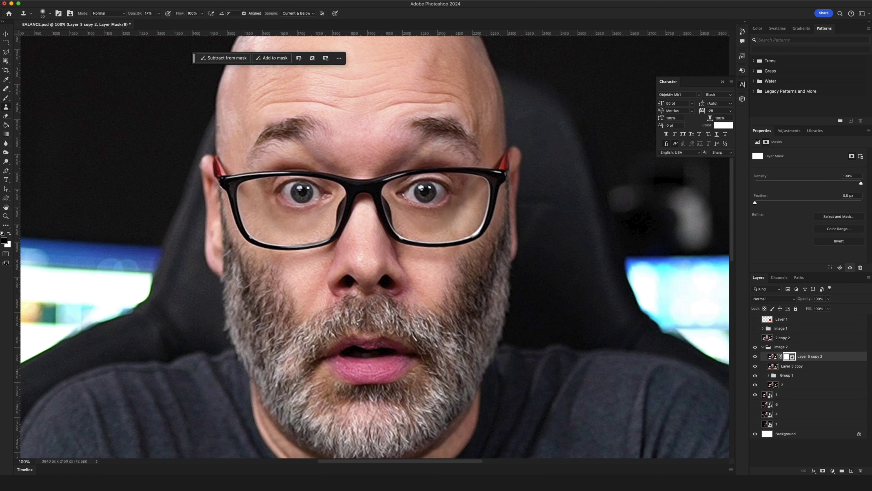
# Try to brighten Layer 5 copy 2 by lowering the white input level with Levels while its mask is active
pyautogui.hotkey('ctrl', 'l')
pyautogui.moveTo(579, 152); pyautogui.dragTo(668, 146)
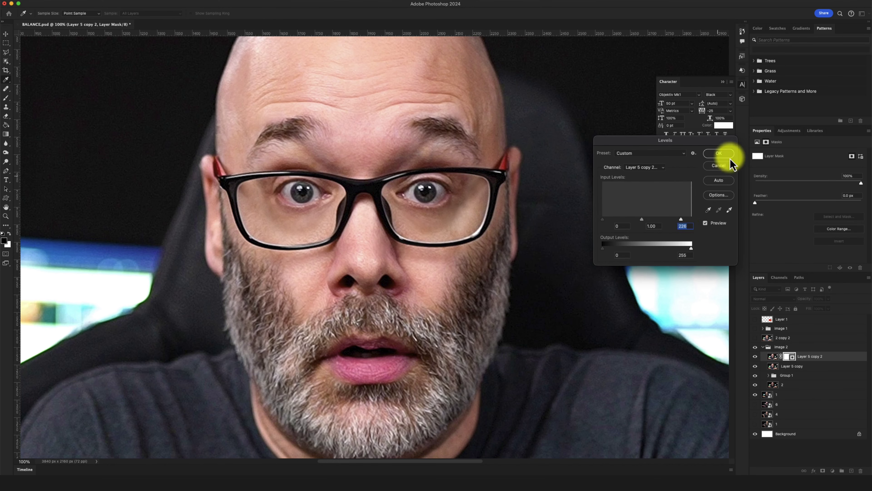
pyautogui.click(719, 152)
pyautogui.press('s')
# Brighten the image content of Layer 5 copy 2 with Levels, setting the midtones to about 1.2 and the white input level to 208
pyautogui.click(773, 356)
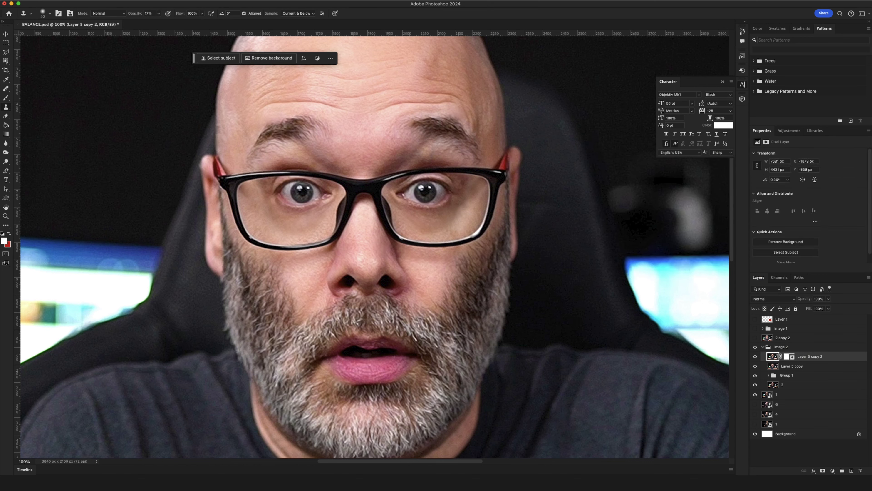
pyautogui.hotkey('ctrl', 'l')
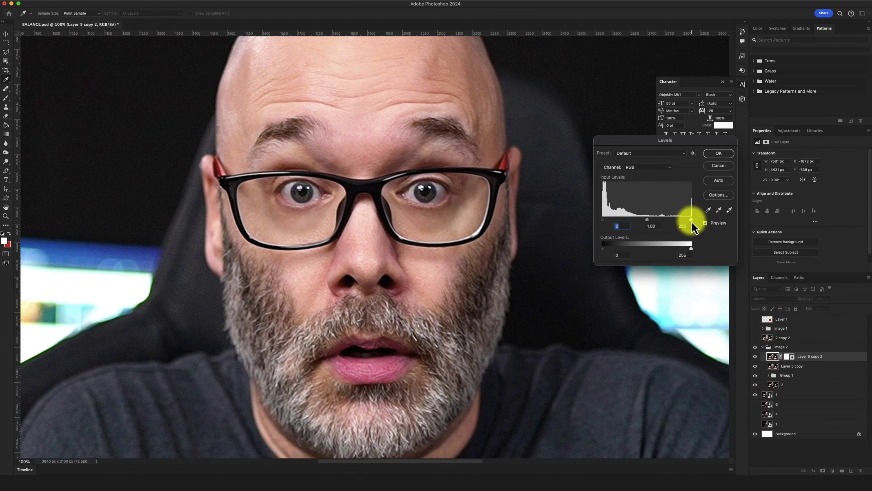
pyautogui.moveTo(688, 220); pyautogui.dragTo(635, 220)
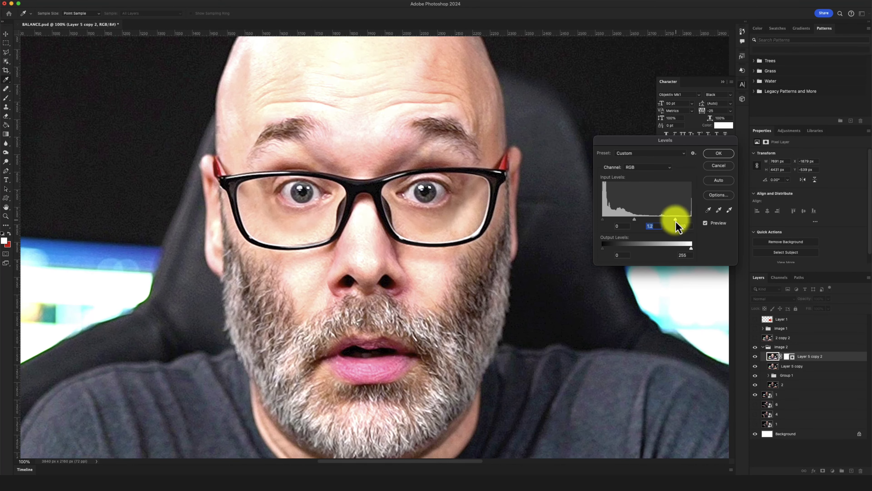
pyautogui.click(719, 153)
pyautogui.press('s')
# Fill the layer mask of Layer 5 copy 2 with black (000000) using the Paint Bucket
pyautogui.click(788, 357)
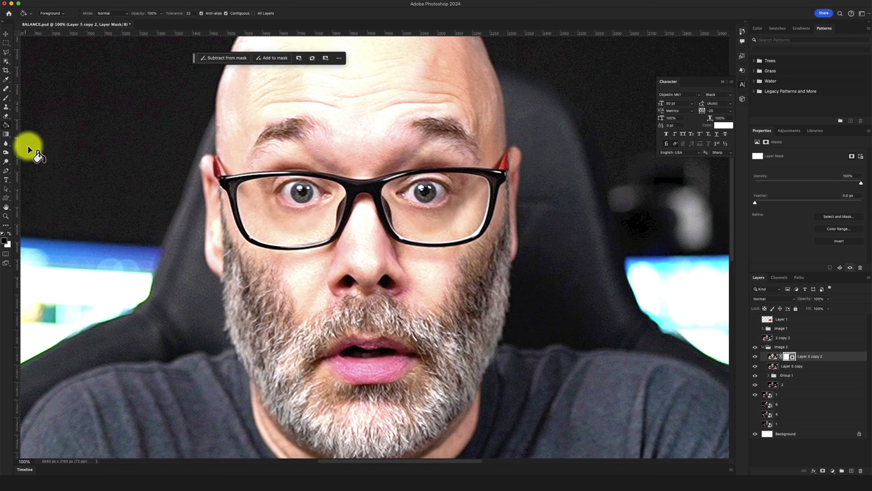
pyautogui.click(4, 241)
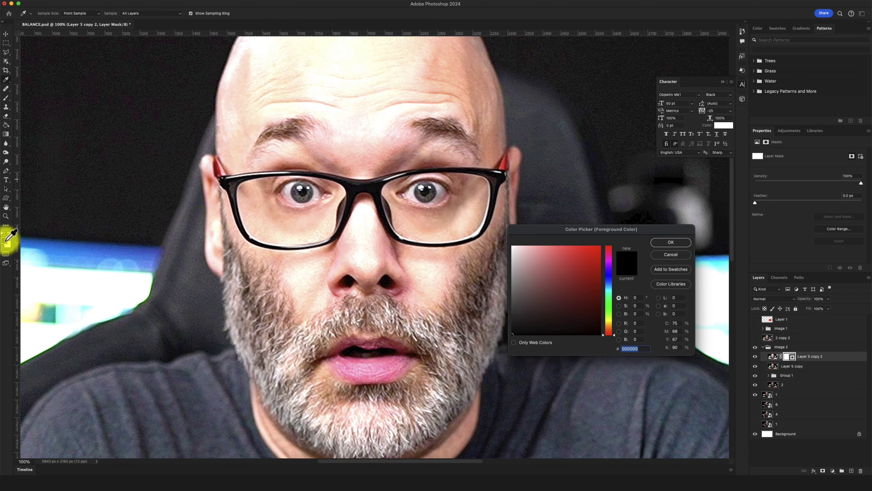
pyautogui.click(671, 242)
pyautogui.click(347, 214)
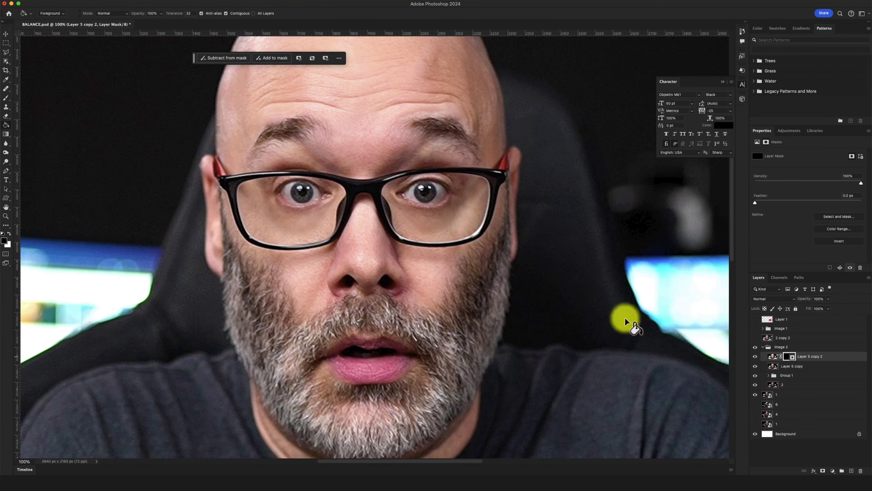
# Paint white over both eyes on the Layer 5 copy 2 mask with a small brush to reveal the brightening there
pyautogui.click(6, 97)
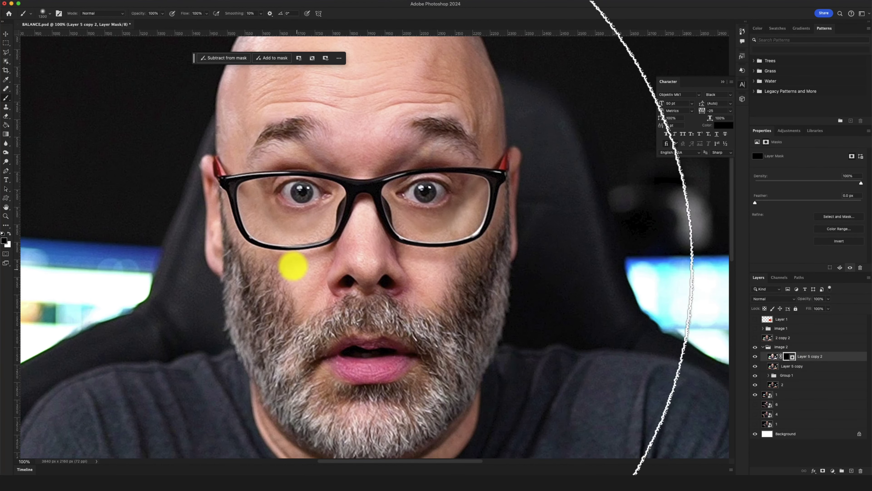
pyautogui.press('[')
pyautogui.press('[')
pyautogui.press('[')
pyautogui.press('[')
pyautogui.press('[')
pyautogui.press('[')
pyautogui.press('[')
pyautogui.press('[')
pyautogui.press('[')
pyautogui.press('[')
pyautogui.press('[')
pyautogui.press('[')
pyautogui.press('[')
pyautogui.press('[')
pyautogui.press('[')
pyautogui.press('[')
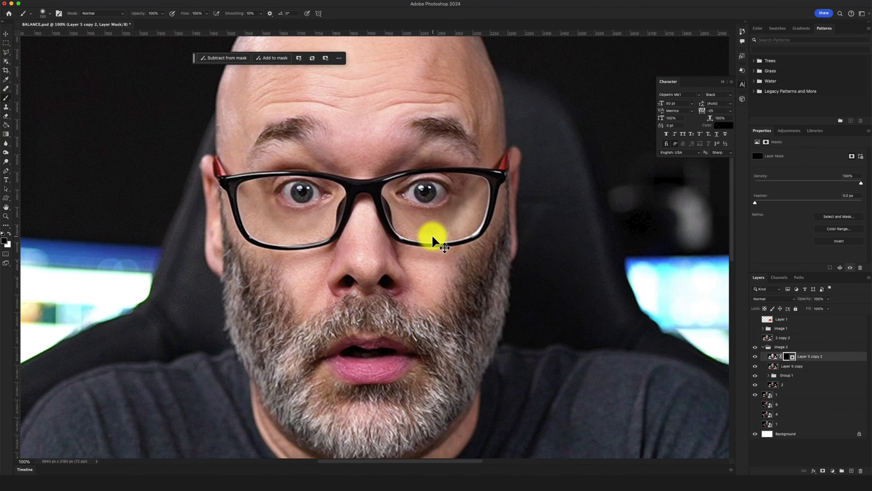
pyautogui.press('super+equal')
pyautogui.press('[')
pyautogui.press('[')
pyautogui.press('[')
pyautogui.press('[')
pyautogui.press('[')
pyautogui.press('[')
pyautogui.press('[')
pyautogui.press('[')
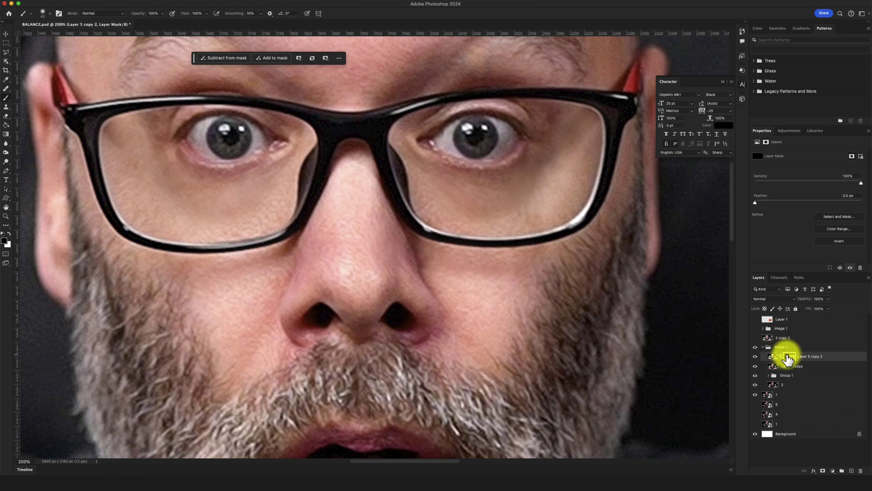
pyautogui.press('[')
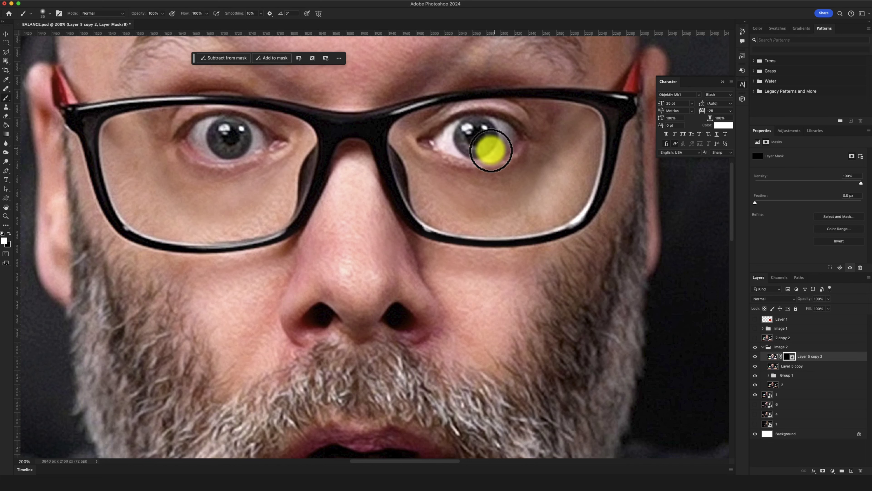
pyautogui.moveTo(506, 139)
pyautogui.mouseDown()
pyautogui.moveTo(477, 126)
pyautogui.moveTo(453, 139)
pyautogui.moveTo(513, 134)
pyautogui.moveTo(463, 143)
pyautogui.moveTo(507, 139)
pyautogui.moveTo(487, 145)
pyautogui.moveTo(451, 142)
pyautogui.moveTo(497, 144)
pyautogui.moveTo(473, 149)
pyautogui.moveTo(457, 146)
pyautogui.moveTo(491, 148)
pyautogui.moveTo(504, 138)
pyautogui.moveTo(446, 141)
pyautogui.moveTo(492, 145)
pyautogui.moveTo(501, 138)
pyautogui.moveTo(197, 137)
pyautogui.moveTo(224, 148)
pyautogui.moveTo(199, 136)
pyautogui.moveTo(230, 129)
pyautogui.moveTo(255, 139)
pyautogui.moveTo(226, 130)
pyautogui.moveTo(219, 146)
pyautogui.moveTo(205, 140)
pyautogui.moveTo(223, 148)
pyautogui.moveTo(256, 142)
pyautogui.moveTo(215, 150)
pyautogui.moveTo(194, 141)
pyautogui.moveTo(240, 131)
pyautogui.moveTo(254, 141)
pyautogui.moveTo(197, 145)
pyautogui.moveTo(257, 141)
pyautogui.moveTo(206, 139)
pyautogui.mouseUp()
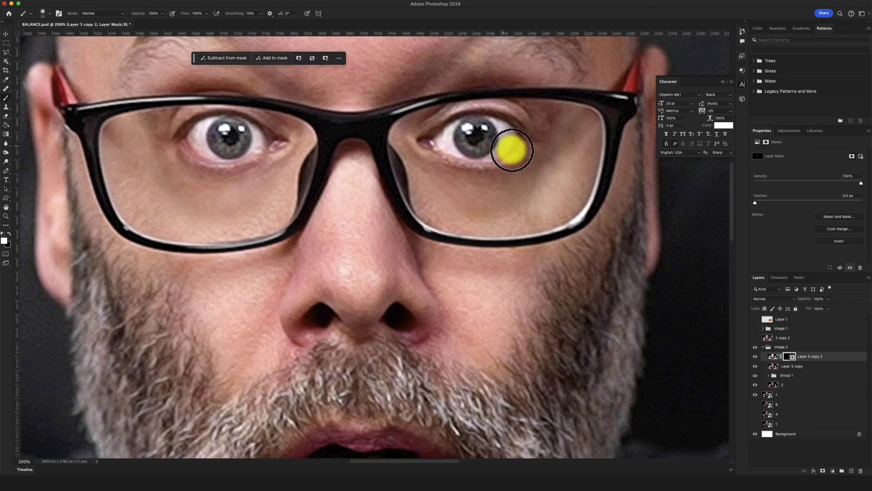
# Compare the portrait with and without the eye-brightening layer at different magnifications
pyautogui.click(756, 356)
pyautogui.click(756, 357)
pyautogui.click(755, 357)
pyautogui.click(756, 356)
pyautogui.press('super+minus')
pyautogui.press('super+minus')
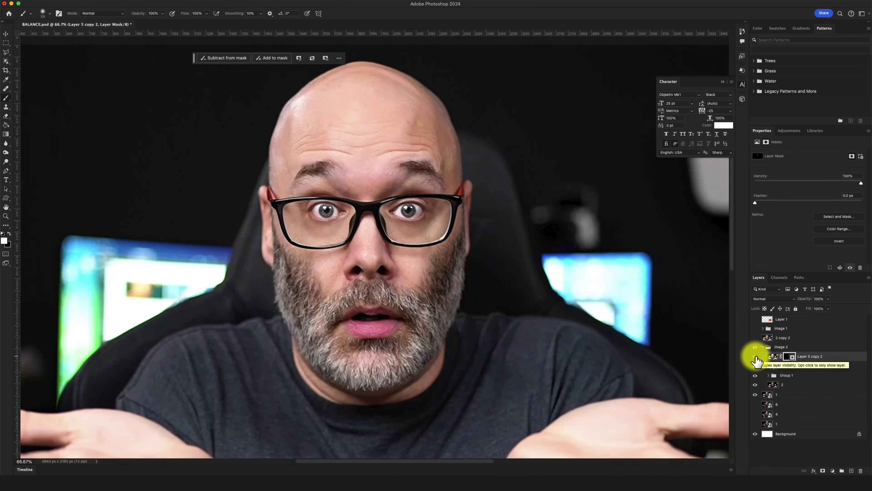
pyautogui.press('super+plus')
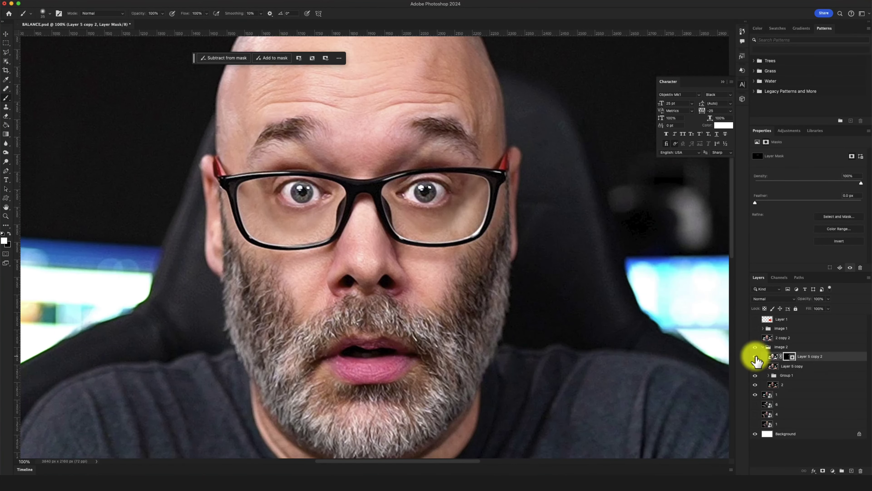
pyautogui.click(756, 358)
pyautogui.click(755, 357)
pyautogui.click(756, 358)
pyautogui.click(756, 357)
# Reduce the opacity of Layer 5 copy 2 to 65% and compare the eyes with and without the layer
pyautogui.click(773, 357)
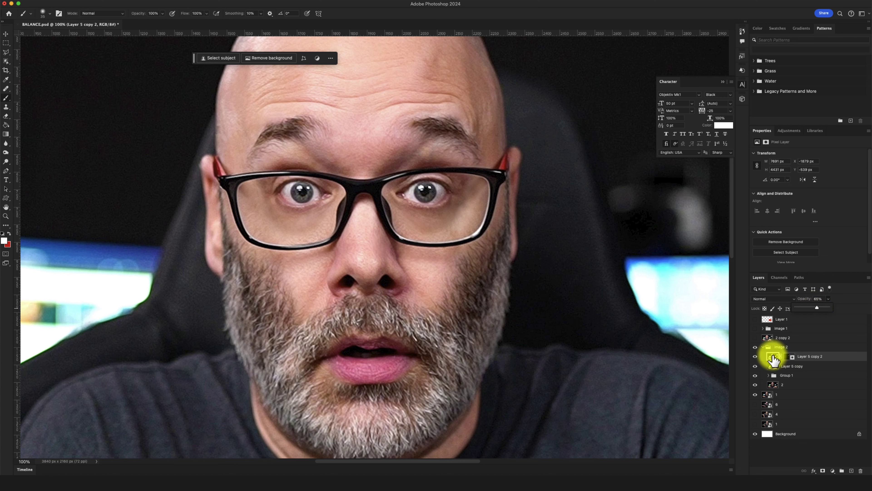
pyautogui.click(755, 356)
pyautogui.click(755, 358)
pyautogui.click(755, 358)
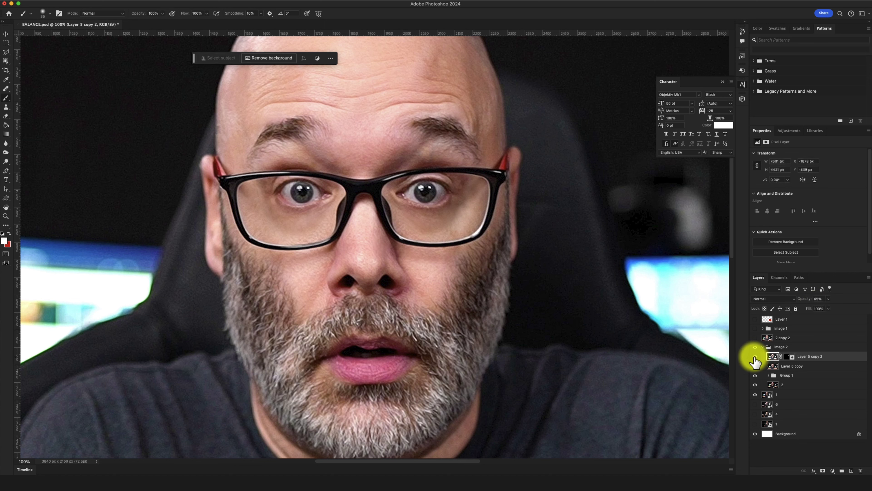
pyautogui.click(755, 357)
pyautogui.click(756, 357)
pyautogui.click(755, 358)
pyautogui.click(755, 357)
pyautogui.click(755, 357)
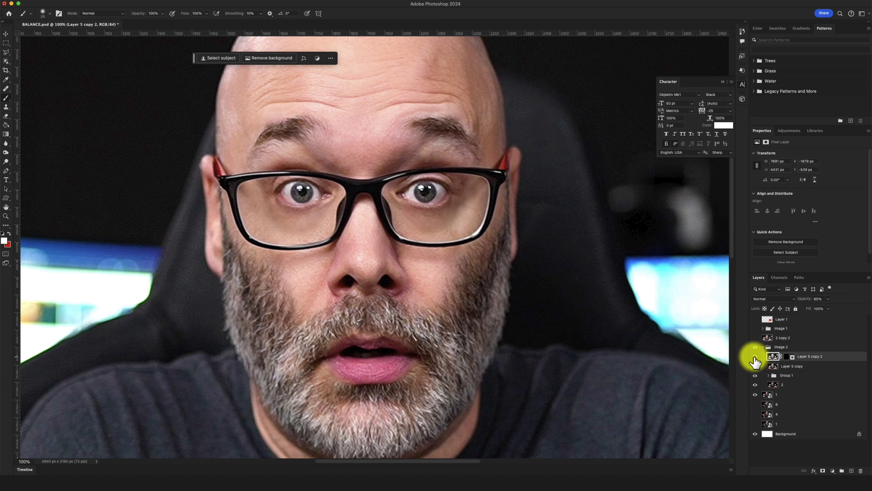
pyautogui.click(755, 358)
pyautogui.click(755, 357)
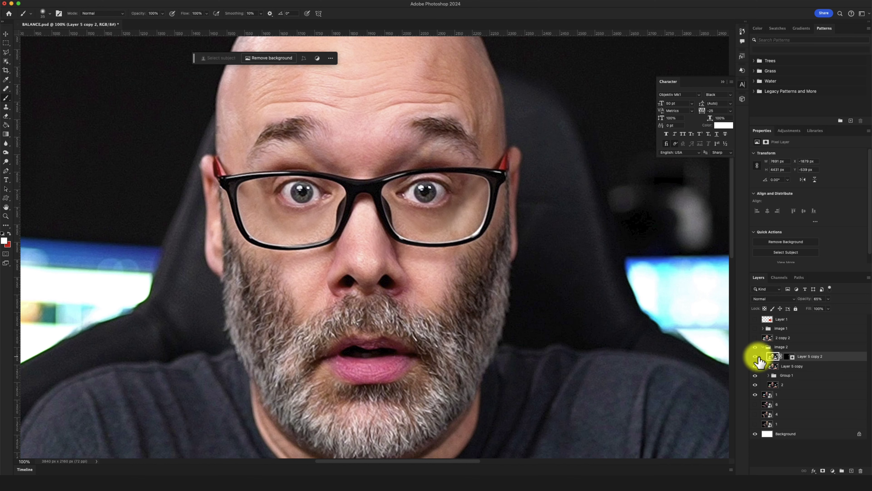
# Duplicate Layer 5 copy 2 as Layer 5 copy 3 and compare the eyes with and without the duplicate
pyautogui.rightClick(818, 357)
pyautogui.click(839, 188)
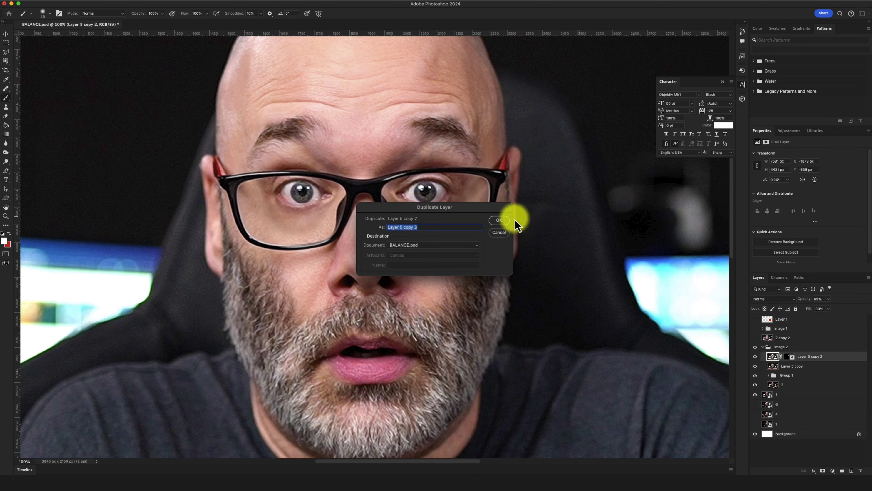
pyautogui.click(498, 221)
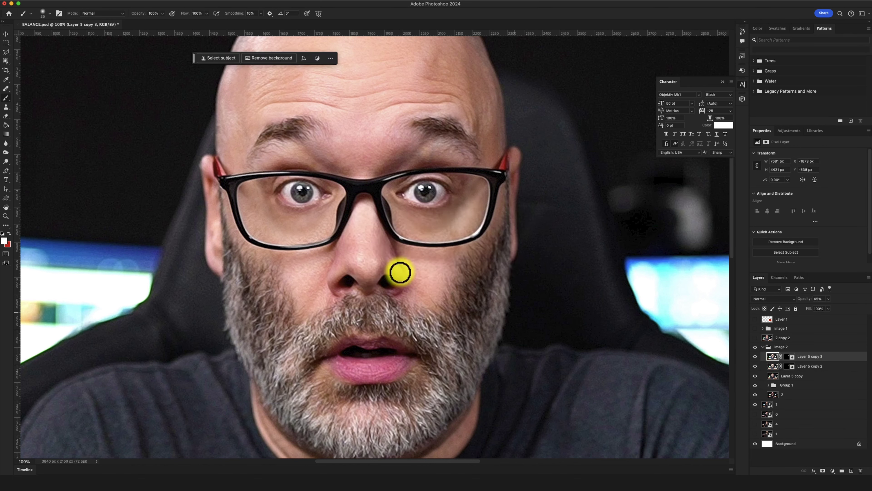
pyautogui.click(755, 357)
pyautogui.click(755, 357)
pyautogui.click(755, 357)
pyautogui.click(755, 357)
pyautogui.click(755, 357)
pyautogui.click(755, 356)
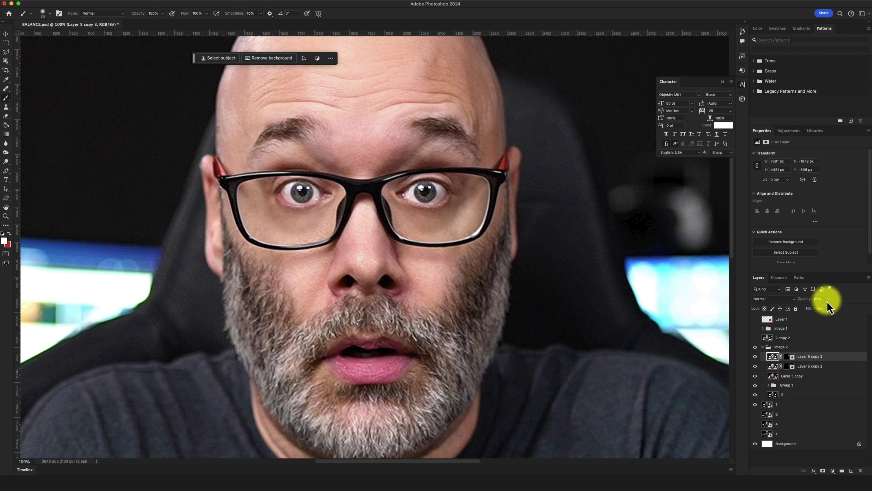
pyautogui.click(755, 357)
# Delete the duplicated eye-brightening layer, Layer 5 copy 3
pyautogui.rightClick(812, 356)
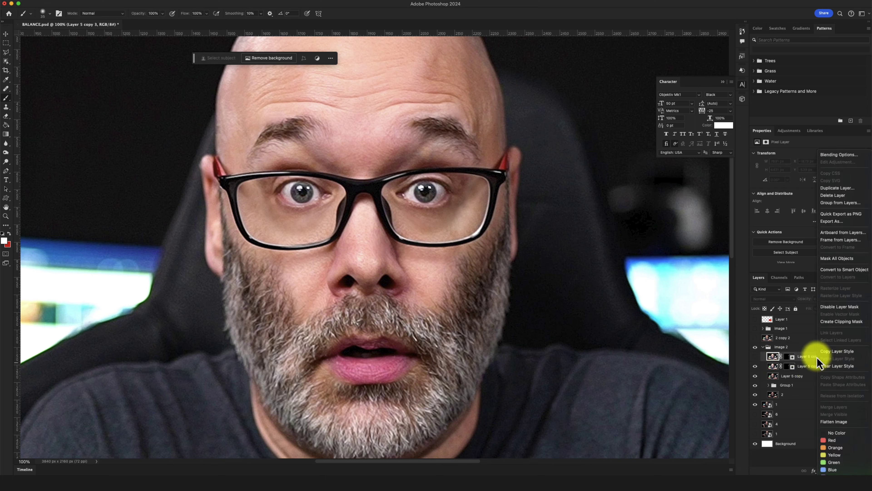
pyautogui.press('Return')
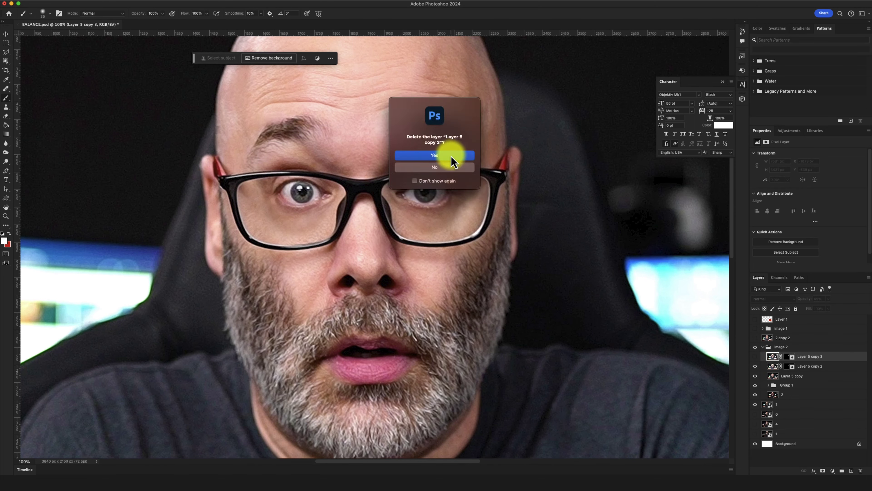
pyautogui.click(452, 157)
# Duplicate the masked eye-brightening layer again as Layer 5 copy 3 within BALANCE.psd
pyautogui.rightClick(814, 357)
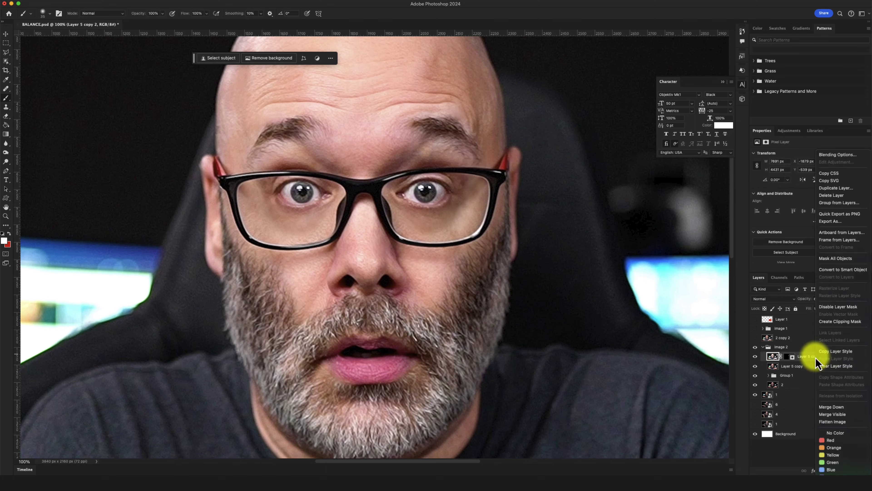
pyautogui.click(813, 194)
pyautogui.click(497, 220)
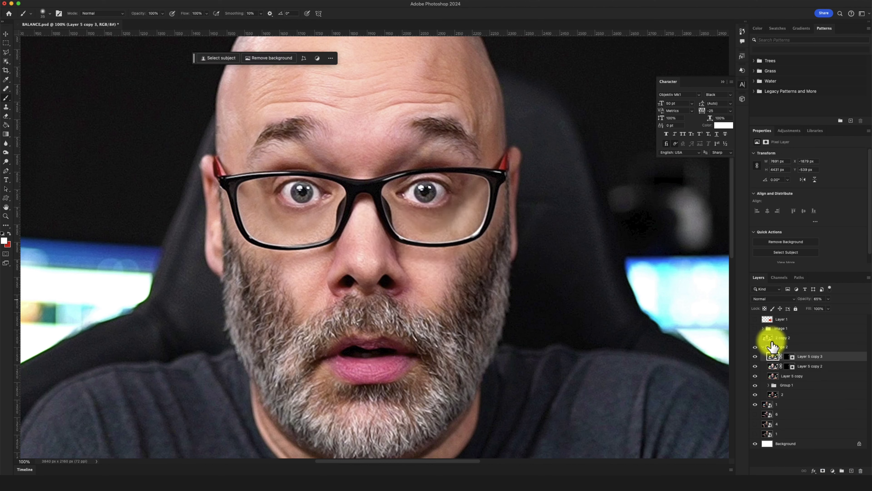
# Hide Layer 5 copy 2, and flatten Layer 5 copy 3 with its mask by converting it to a Smart Object and rasterizing it
pyautogui.click(756, 366)
pyautogui.rightClick(818, 362)
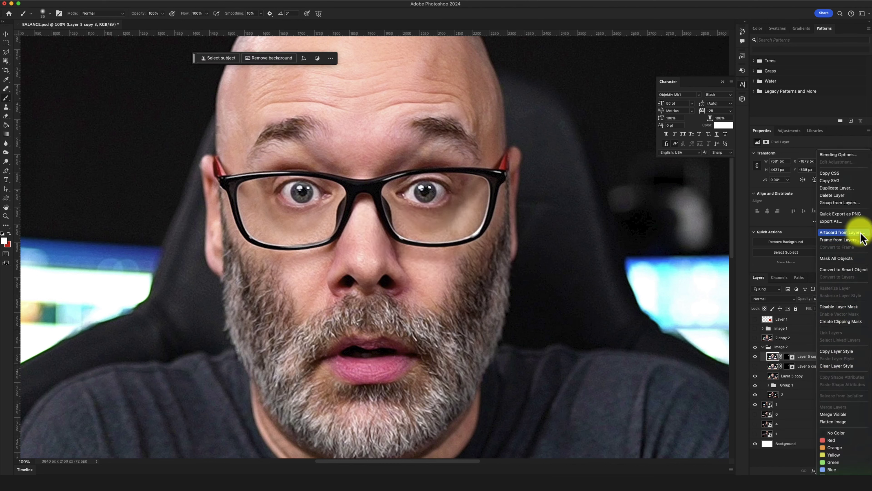
pyautogui.click(805, 365)
pyautogui.rightClick(804, 359)
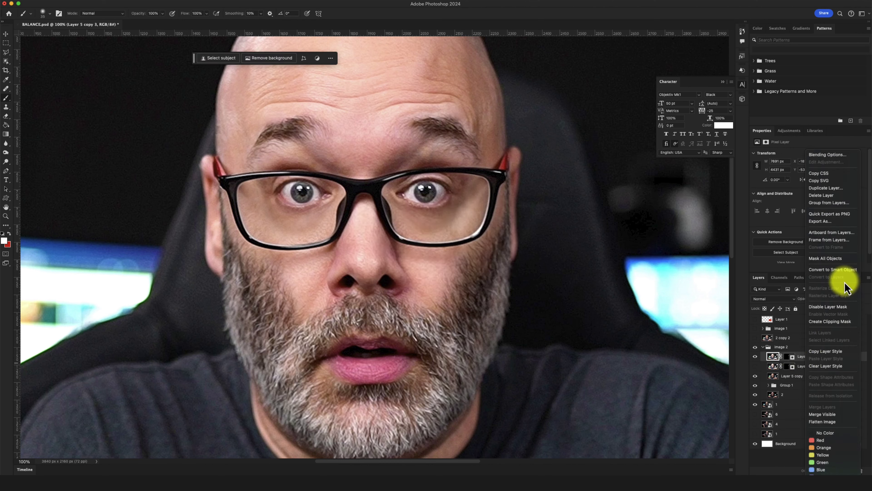
pyautogui.click(836, 271)
pyautogui.rightClick(809, 358)
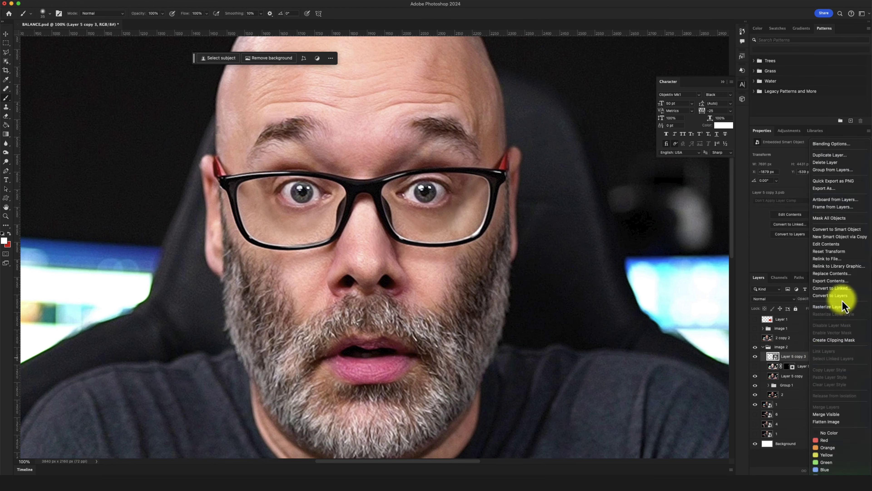
pyautogui.click(839, 308)
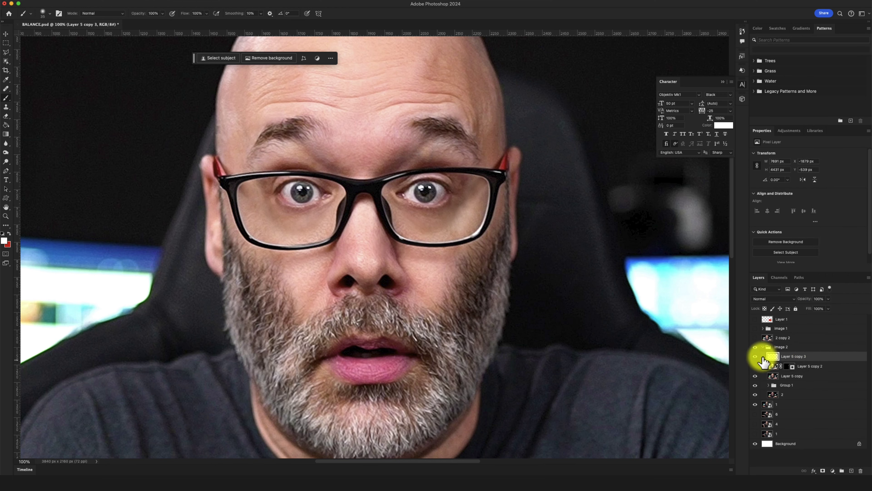
# Check the rasterized eyes on Layer 5 copy 3 and add a new blank layer above it
pyautogui.click(755, 356)
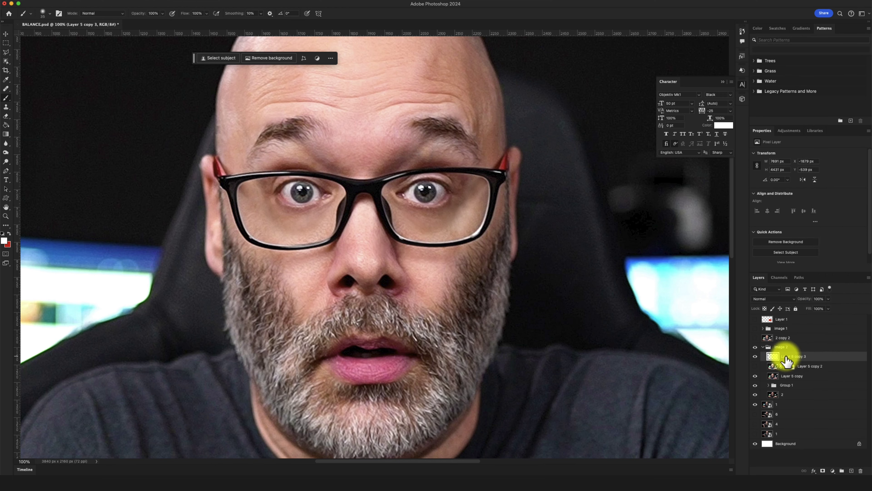
pyautogui.press('super+plus')
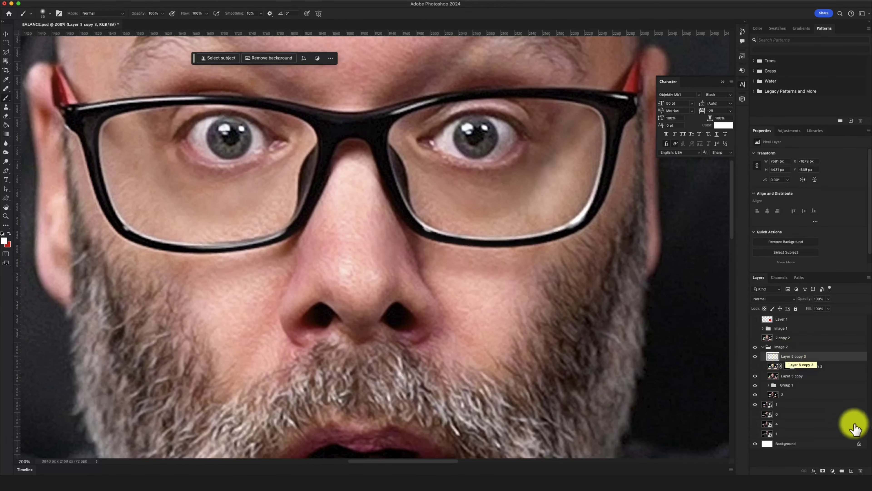
pyautogui.click(851, 470)
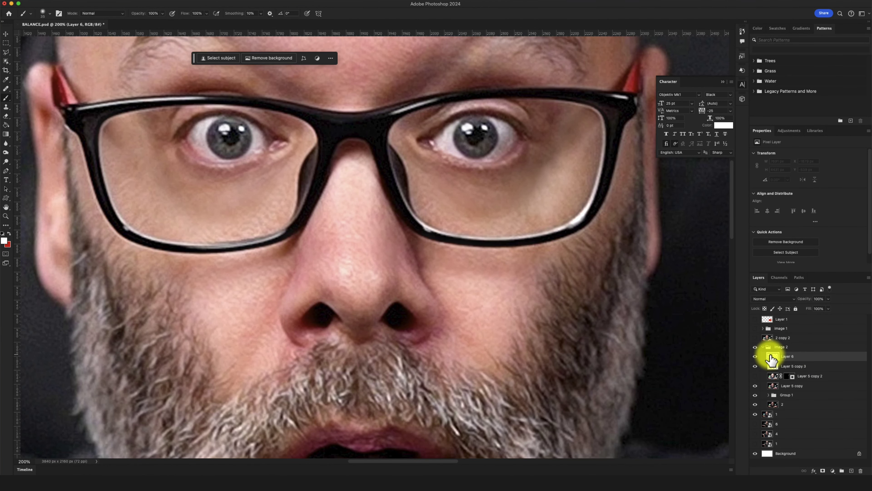
# Burn both irises on Layer 5 copy 3 with a much smaller brush, using the Midtones range at 50% exposure
pyautogui.click(6, 153)
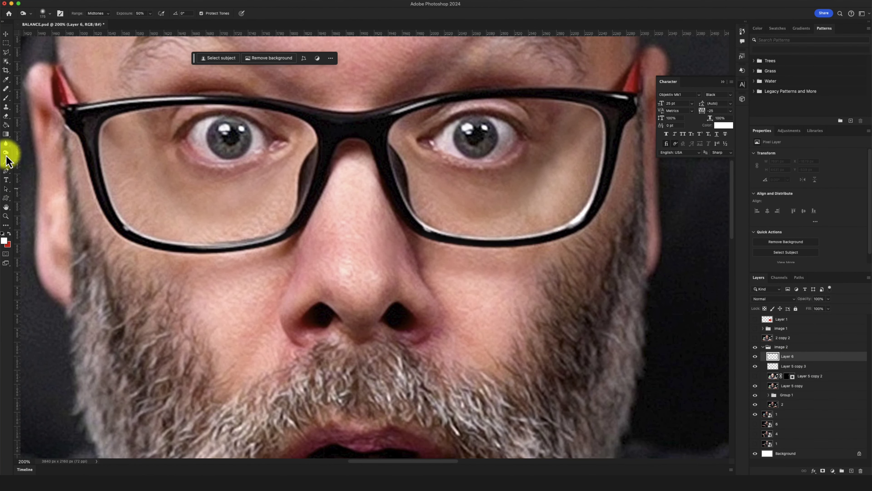
pyautogui.click(790, 366)
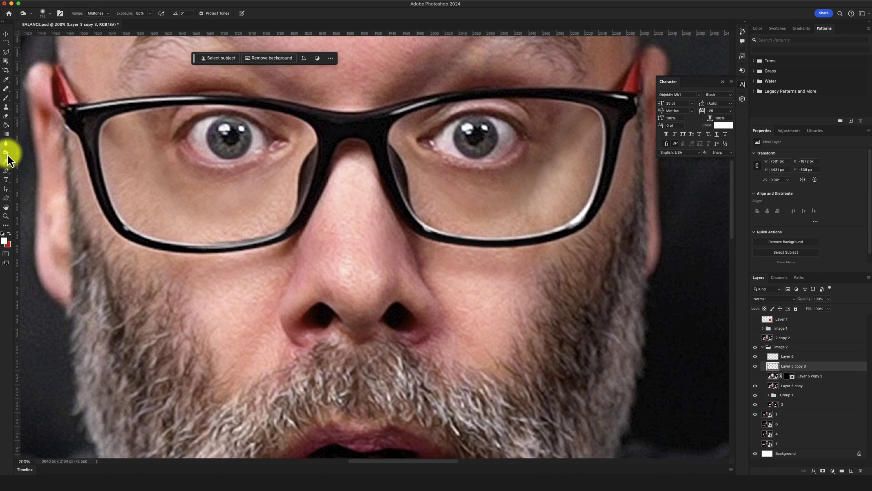
pyautogui.click(524, 134)
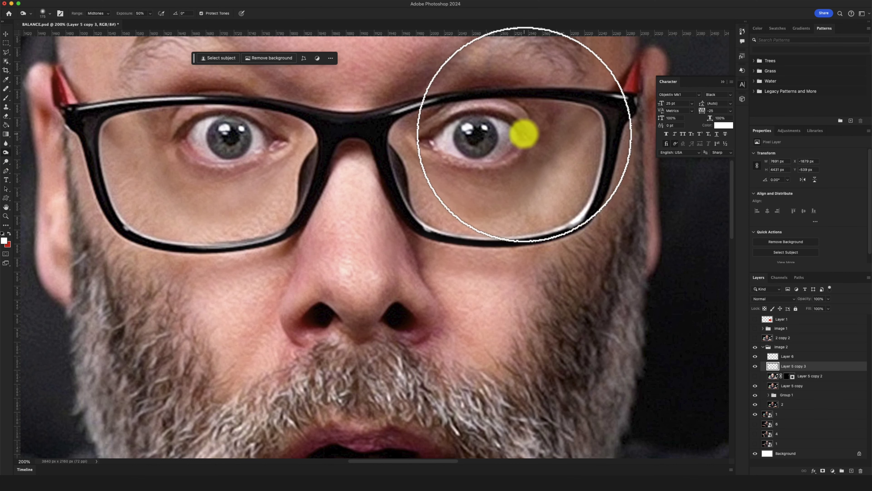
pyautogui.press('[')
pyautogui.press('[')
pyautogui.press('[')
pyautogui.press('[')
pyautogui.press('[')
pyautogui.press('[')
pyautogui.press('[')
pyautogui.press('[')
pyautogui.press('[')
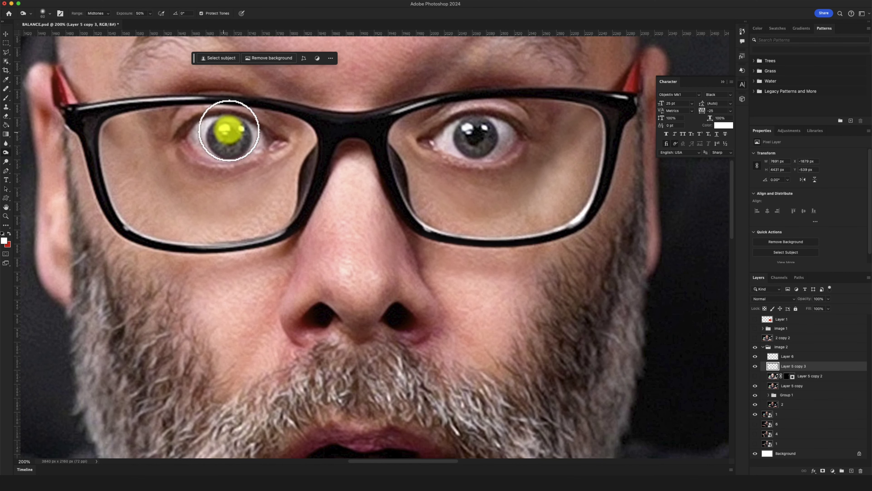
pyautogui.press('[')
pyautogui.press('[')
pyautogui.moveTo(223, 131)
pyautogui.mouseDown()
pyautogui.moveTo(237, 149)
pyautogui.moveTo(239, 120)
pyautogui.moveTo(221, 144)
pyautogui.mouseUp()
pyautogui.moveTo(503, 148); pyautogui.dragTo(467, 131)
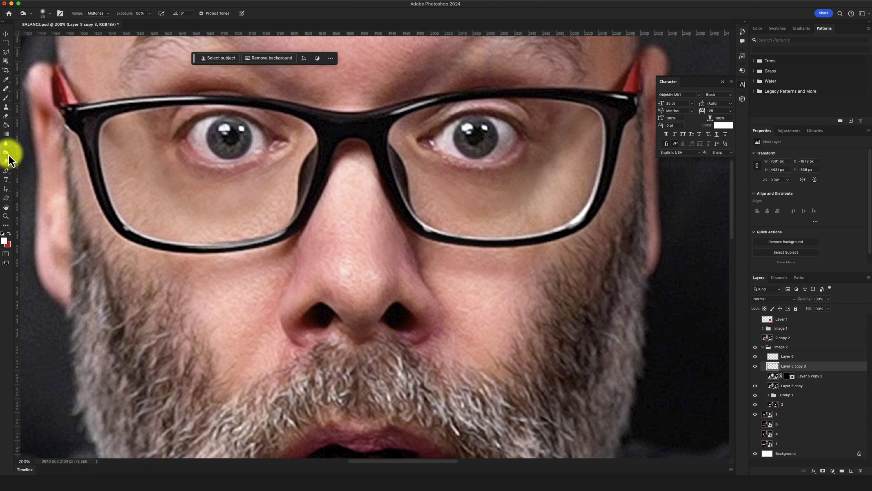
# Dodge both irises with the Midtones range at 50% exposure and compare the eyes with and without Layer 5 copy 3
pyautogui.moveTo(230, 118)
pyautogui.mouseDown()
pyautogui.moveTo(217, 143)
pyautogui.moveTo(239, 144)
pyautogui.moveTo(222, 131)
pyautogui.moveTo(297, 147)
pyautogui.moveTo(226, 131)
pyautogui.moveTo(230, 147)
pyautogui.moveTo(219, 121)
pyautogui.moveTo(416, 152)
pyautogui.moveTo(478, 139)
pyautogui.moveTo(476, 131)
pyautogui.moveTo(473, 144)
pyautogui.moveTo(485, 130)
pyautogui.mouseUp()
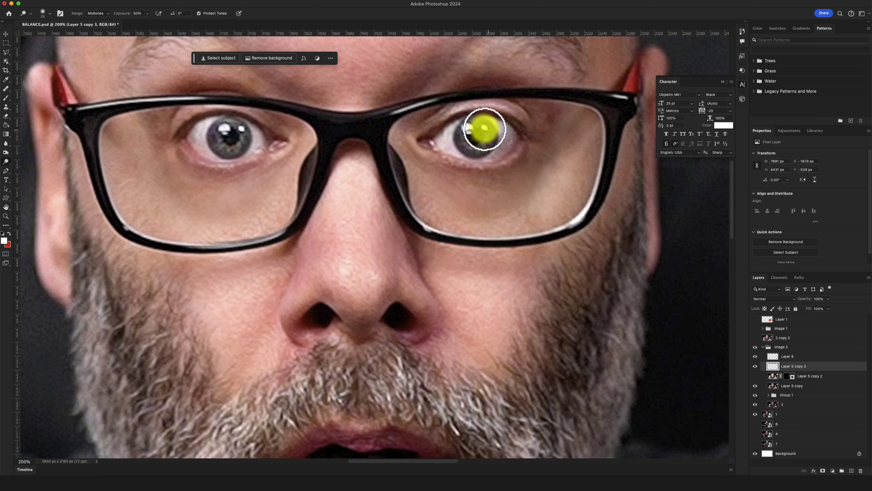
pyautogui.click(755, 366)
pyautogui.click(755, 367)
pyautogui.click(754, 366)
pyautogui.click(754, 367)
pyautogui.click(755, 366)
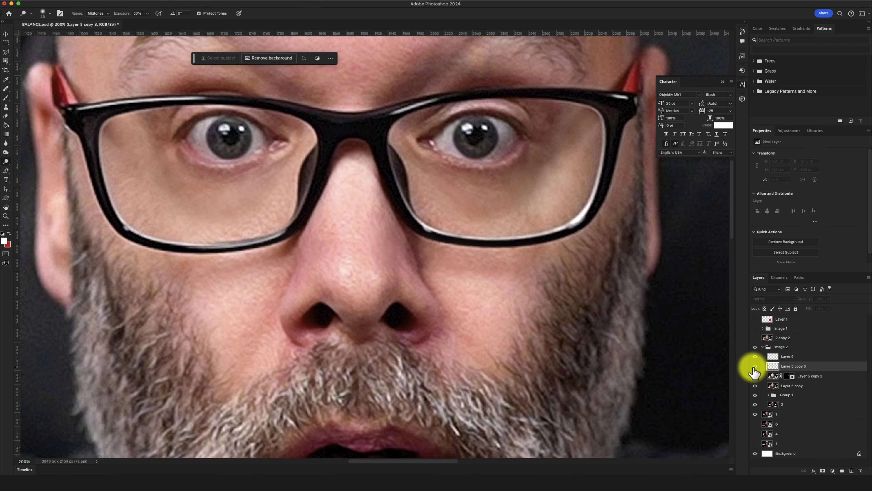
pyautogui.click(754, 366)
pyautogui.press('super+minus')
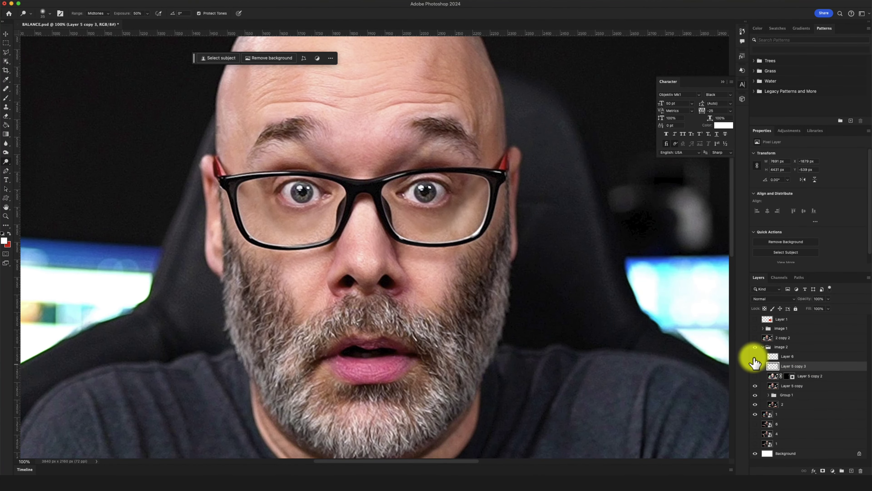
# Delete the empty Layer 6 above the eye layer
pyautogui.rightClick(804, 358)
pyautogui.click(822, 195)
pyautogui.click(460, 155)
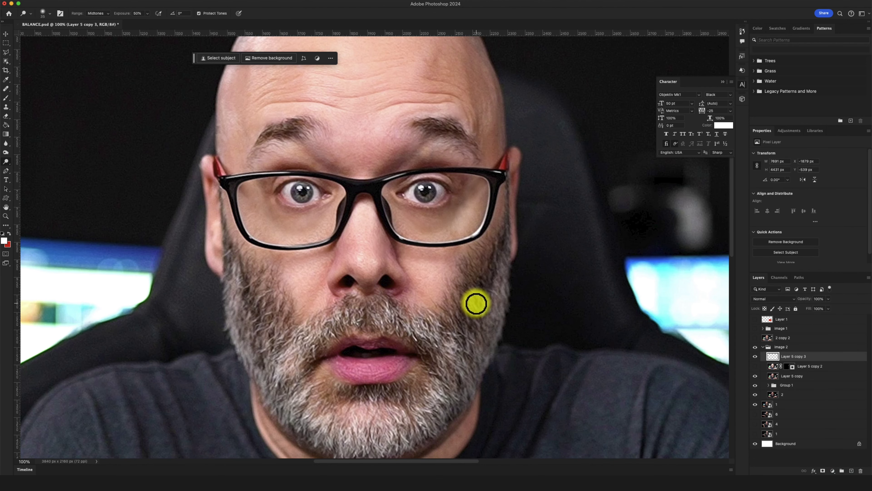
# Compare the whole portrait with and without Layer 5 copy 3 and reduce the layer's opacity to 57%
pyautogui.press('super+minus')
pyautogui.press('super+minus')
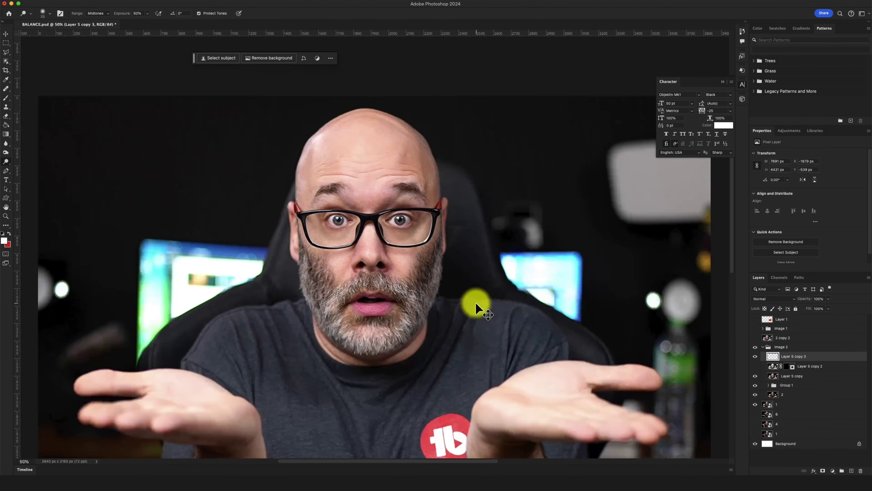
pyautogui.scroll(-3, 477, 309)
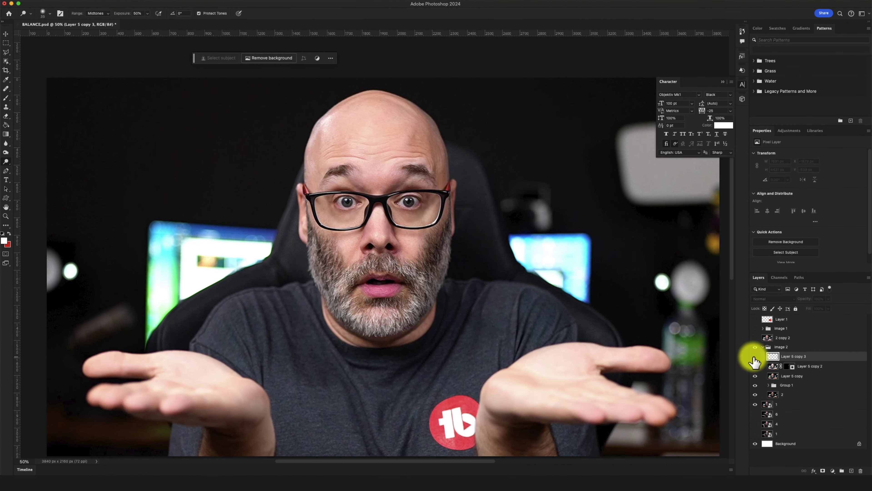
pyautogui.click(754, 356)
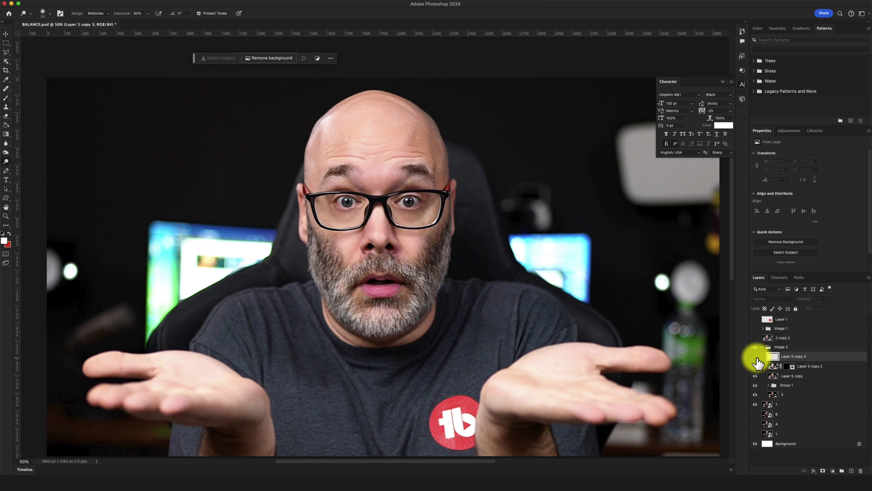
pyautogui.click(783, 356)
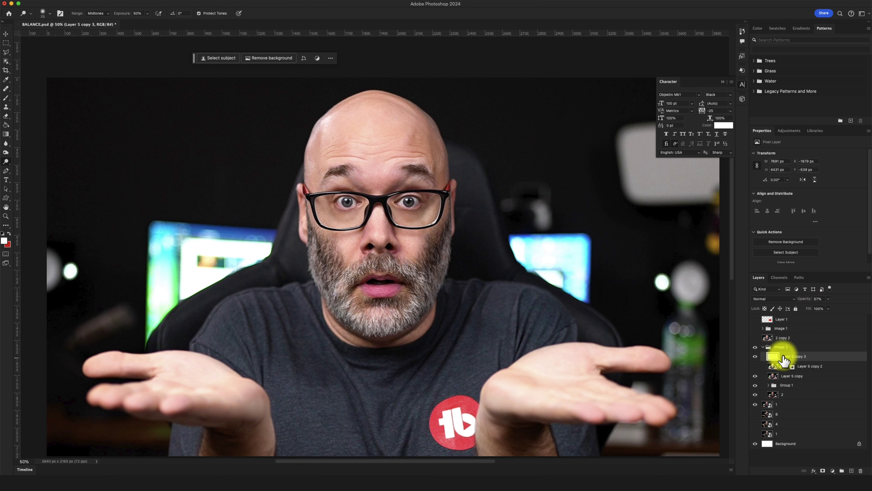
pyautogui.keyDown('super'); pyautogui.click(792, 378); pyautogui.keyUp('super')
pyautogui.rightClick(792, 378)
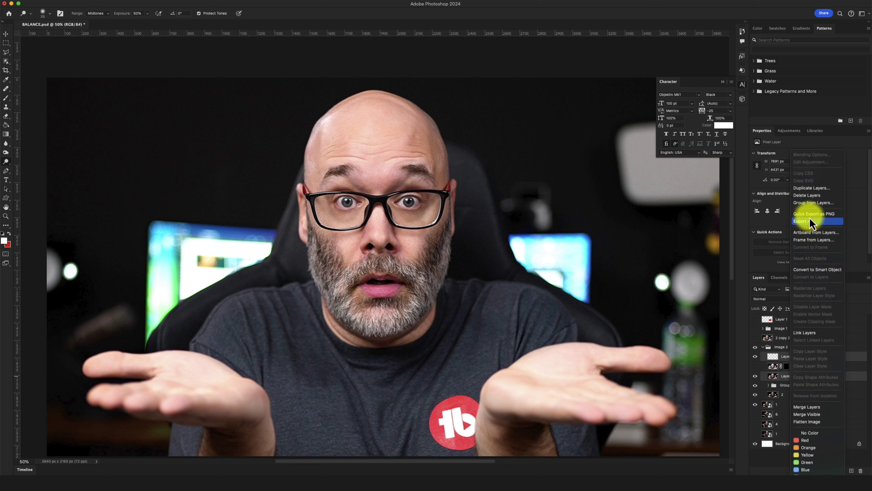
pyautogui.click(804, 189)
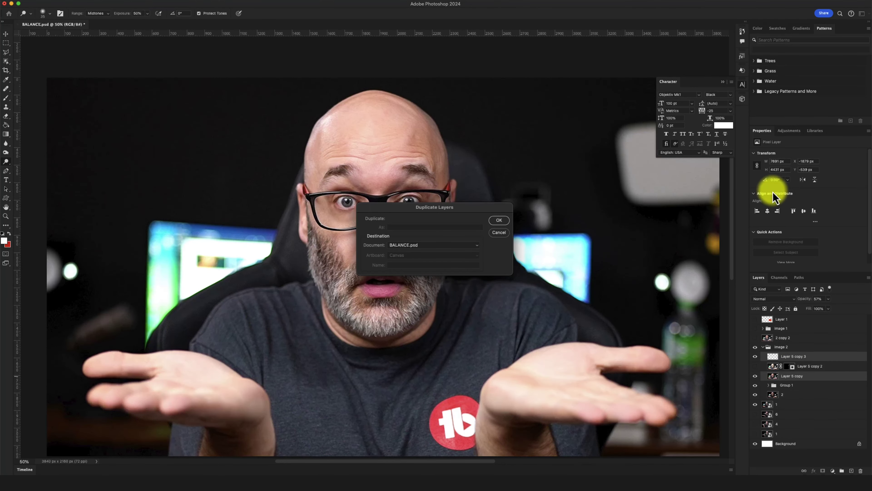
pyautogui.click(494, 232)
# Duplicate Layer 5 copy and Layer 5 copy 3 together within BALANCE.psd and merge the duplicates into one layer
pyautogui.click(801, 378)
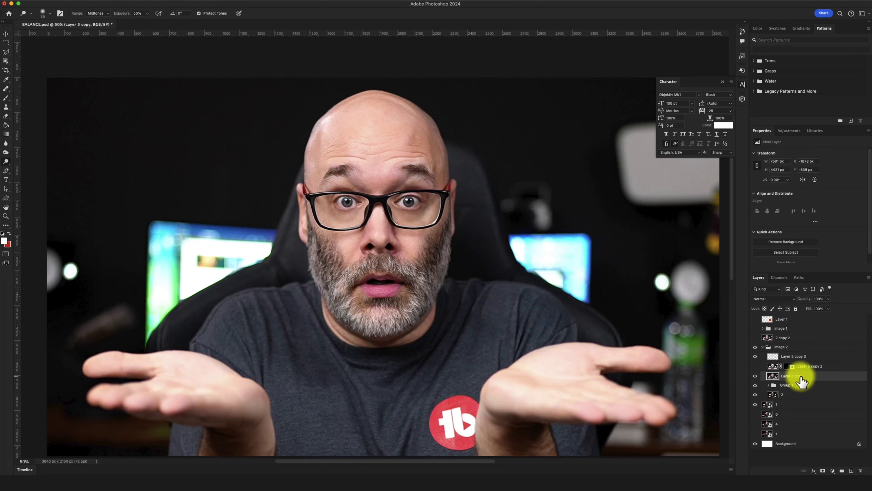
pyautogui.keyDown('super'); pyautogui.click(792, 356); pyautogui.keyUp('super')
pyautogui.rightClick(794, 357)
pyautogui.click(814, 187)
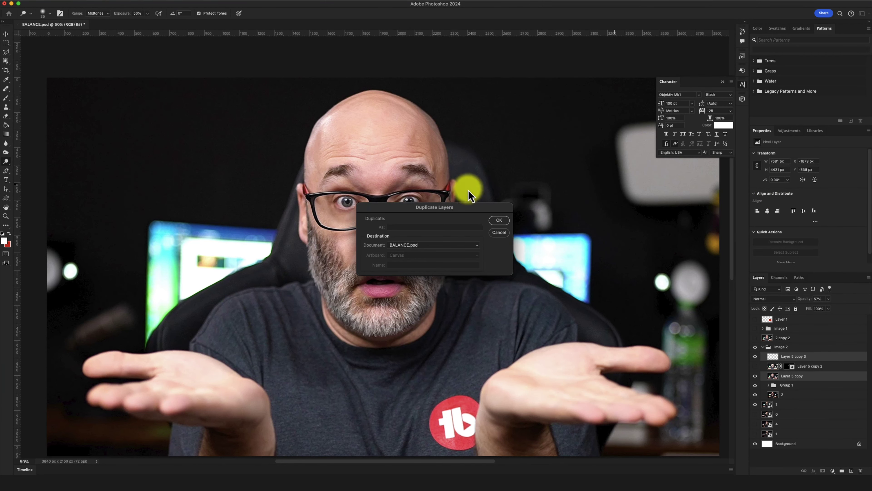
pyautogui.click(499, 222)
pyautogui.press('super+e')
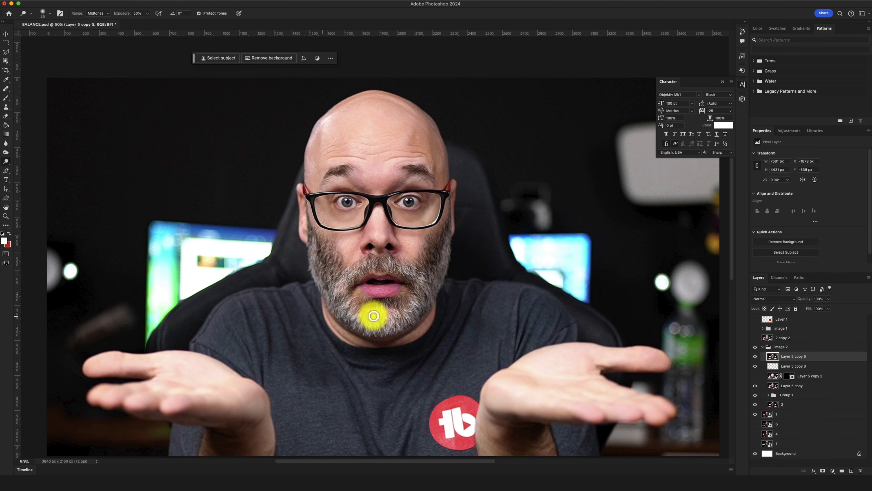
# Hide Layer 5 copy 3, Layer 5 copy and Group 1 beneath the merged layer
pyautogui.press('super+equal')
pyautogui.press('super+equal')
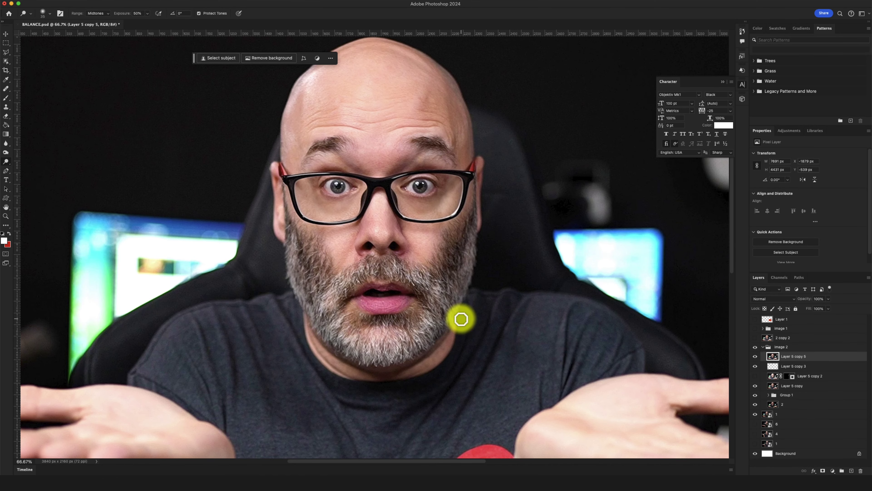
pyautogui.click(755, 366)
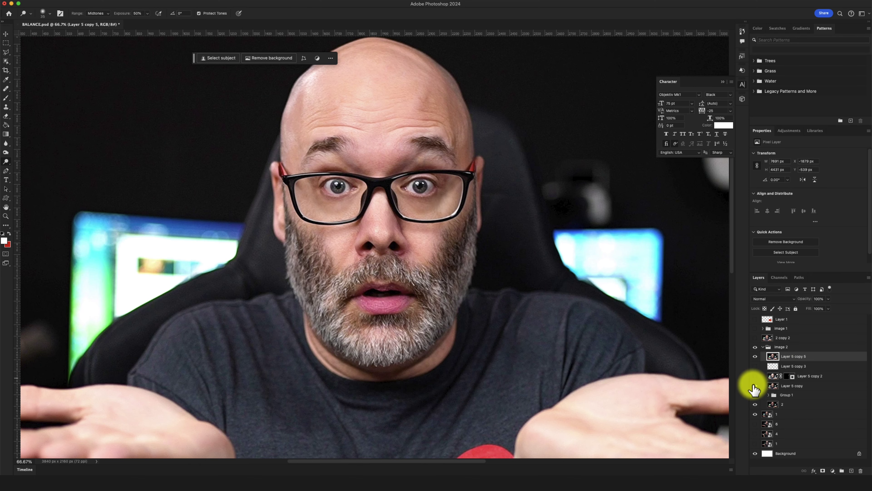
# Compare the original portrait with the retouched one by repeatedly hiding and showing the merged layer
pyautogui.click(755, 356)
pyautogui.click(755, 357)
pyautogui.click(755, 356)
pyautogui.click(755, 356)
pyautogui.click(755, 357)
pyautogui.click(756, 357)
pyautogui.click(755, 356)
pyautogui.click(756, 357)
pyautogui.click(755, 357)
pyautogui.click(755, 356)
pyautogui.click(755, 356)
pyautogui.click(755, 356)
pyautogui.click(755, 356)
pyautogui.click(755, 357)
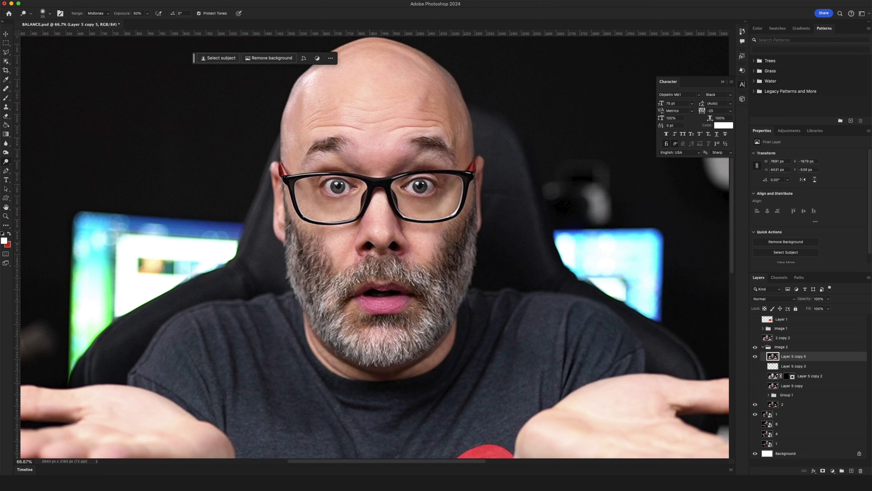
# Open the Portraiture 4 filter on the merged layer and preview the face at 100%
pyautogui.press('ctrl+super+f')
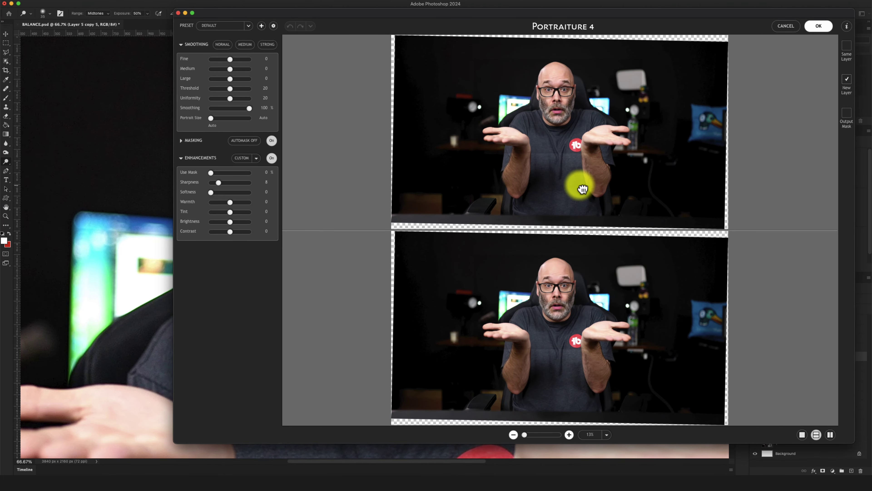
pyautogui.rightClick(561, 176)
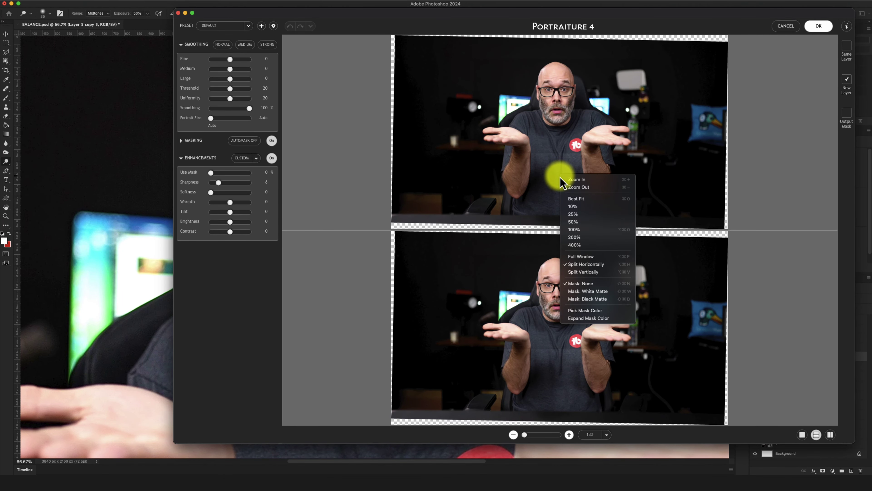
pyautogui.click(584, 228)
pyautogui.moveTo(604, 124); pyautogui.dragTo(618, 320)
pyautogui.moveTo(602, 148); pyautogui.dragTo(609, 323)
pyautogui.moveTo(598, 127); pyautogui.dragTo(622, 351)
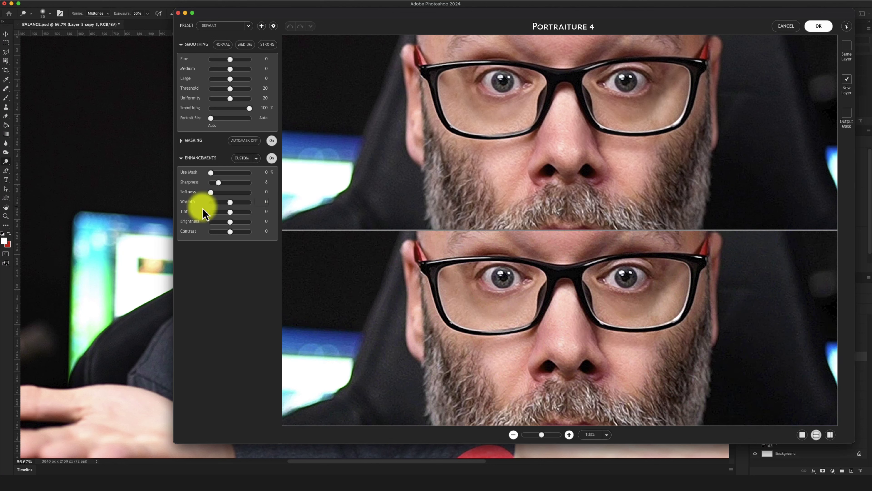
# Set the Portraiture Sharpness enhancement to 0 and lower the smoothing Threshold to 14 while checking the forehead
pyautogui.moveTo(216, 184)
pyautogui.mouseDown()
pyautogui.moveTo(206, 184)
pyautogui.moveTo(213, 186)
pyautogui.mouseUp()
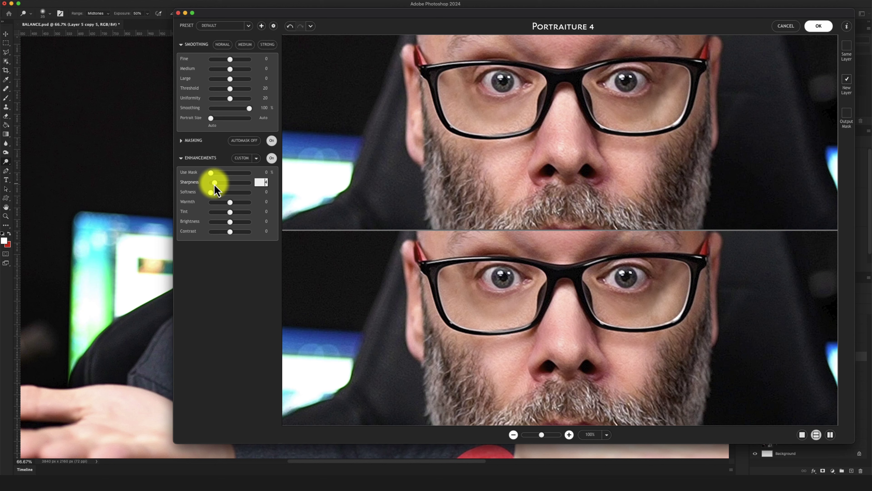
pyautogui.moveTo(214, 185); pyautogui.dragTo(209, 185)
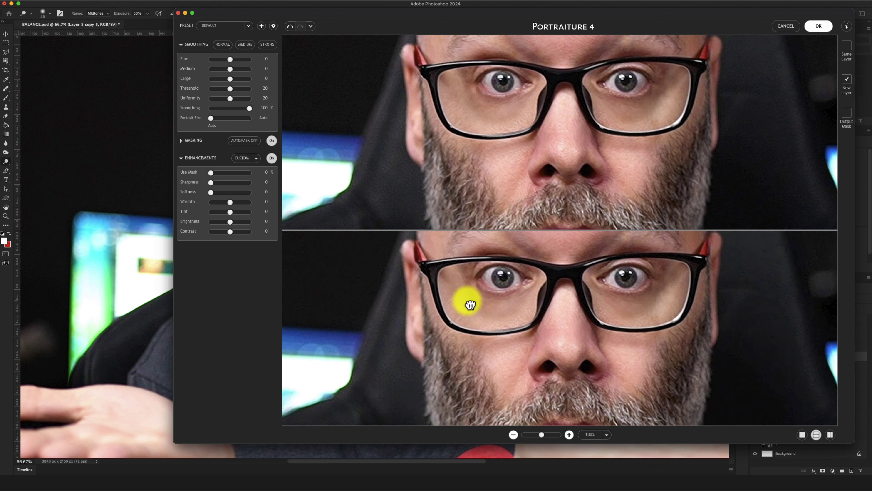
pyautogui.moveTo(505, 319); pyautogui.dragTo(553, 320)
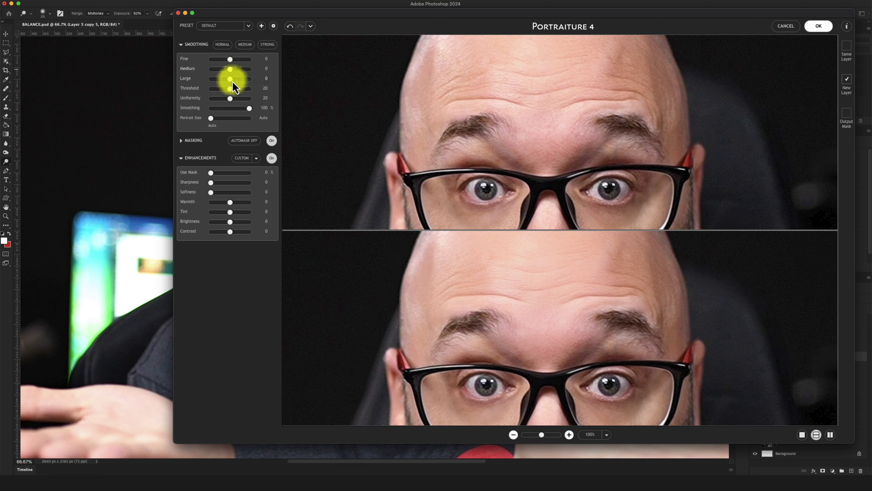
pyautogui.click(229, 89)
pyautogui.moveTo(230, 90); pyautogui.dragTo(227, 91)
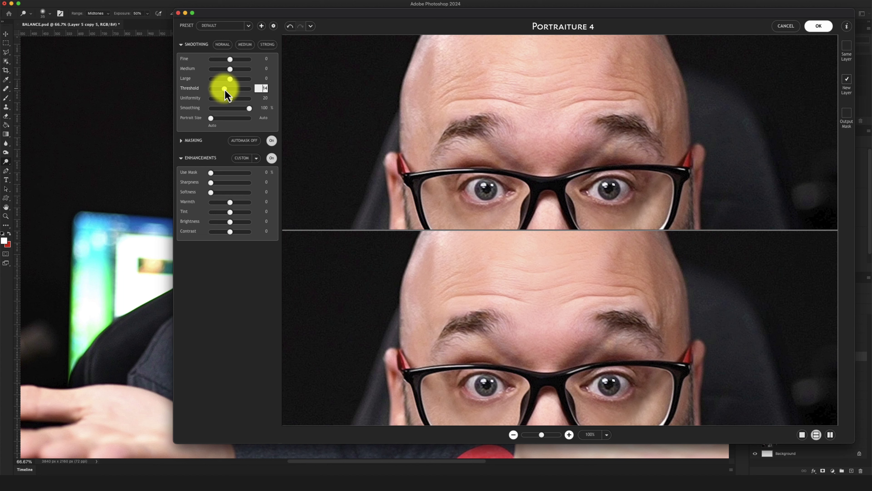
# Set the Portraiture smoothing Threshold to 10 and Smoothing to 66%, check the lower face, and apply the filter to a new layer
pyautogui.moveTo(222, 90); pyautogui.dragTo(236, 110)
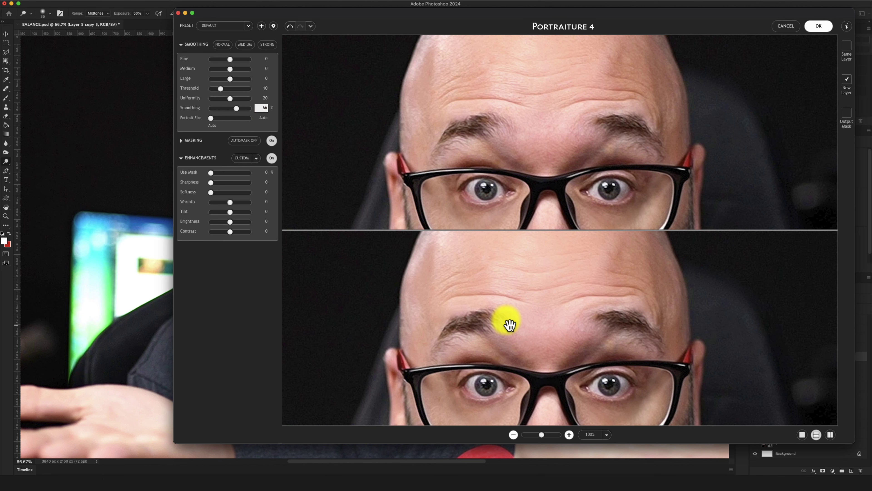
pyautogui.moveTo(578, 354); pyautogui.dragTo(575, 345)
pyautogui.scroll(-5, 575, 345)
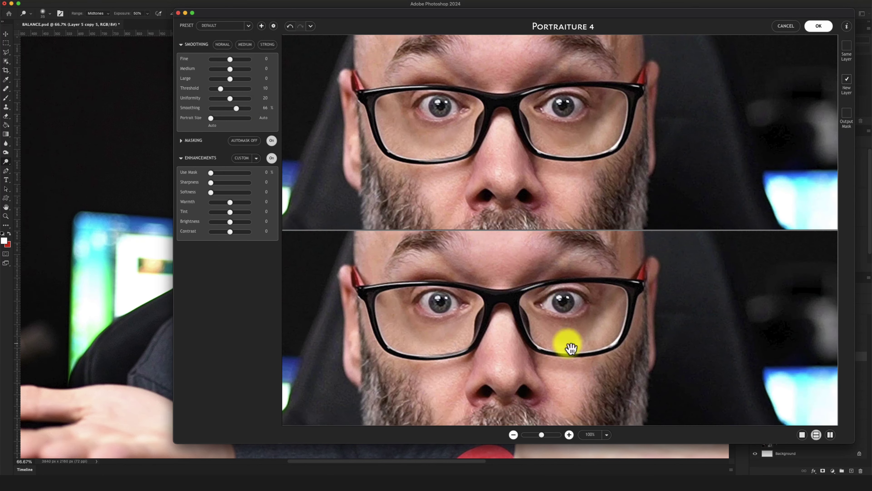
pyautogui.click(818, 26)
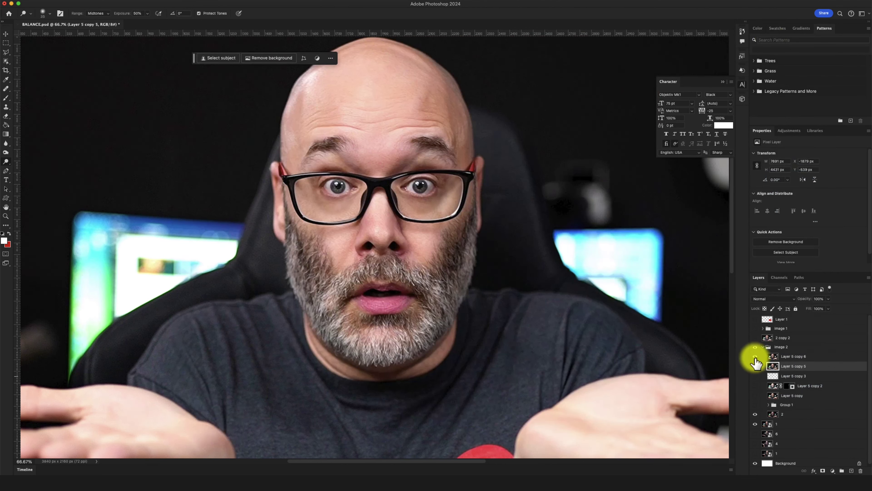
# Select the new Portraiture result, Layer 5 copy 6, and resize the whole image to 1920 pixels wide
pyautogui.click(772, 357)
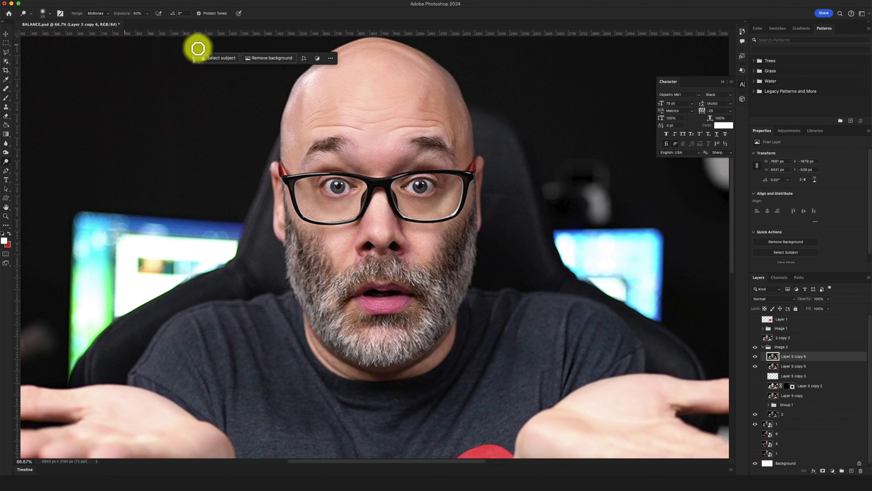
pyautogui.press('super+minus')
pyautogui.press('super+minus')
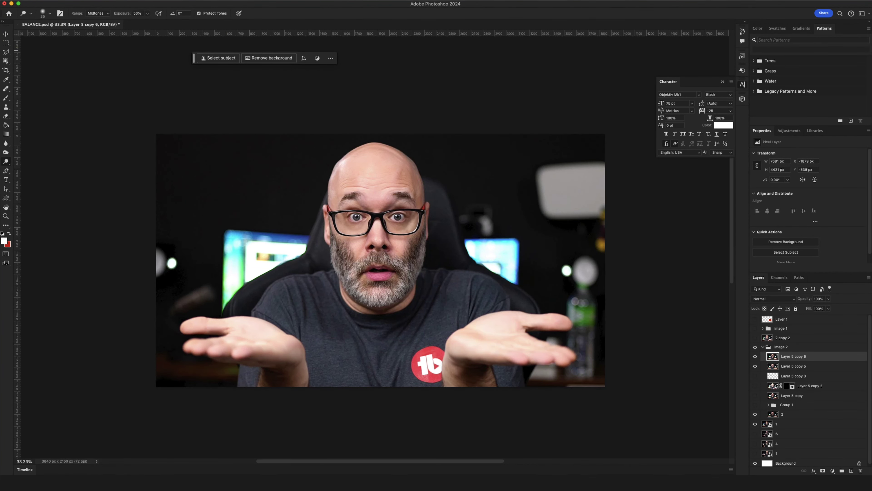
pyautogui.press('super+alt+i')
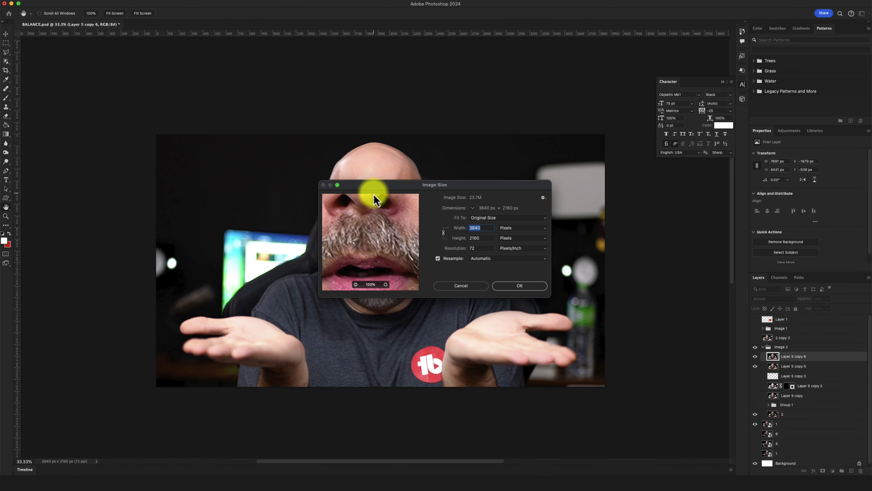
pyautogui.write('192')
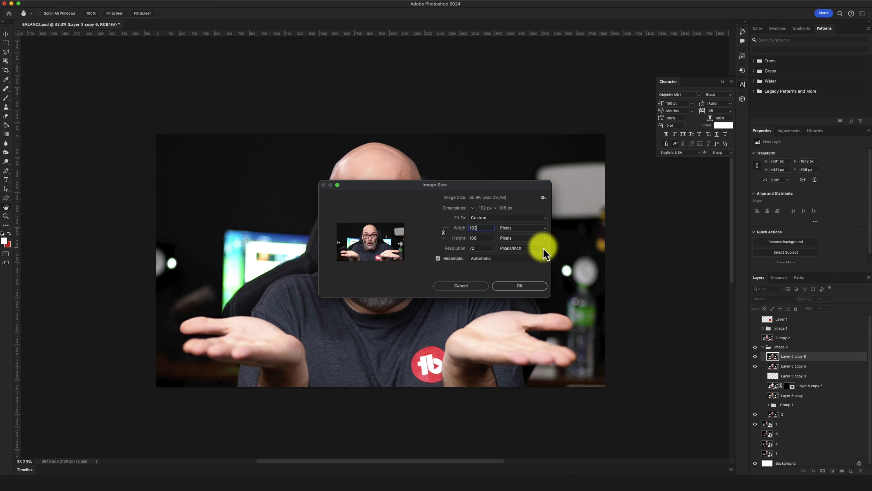
pyautogui.write('0')
pyautogui.click(520, 286)
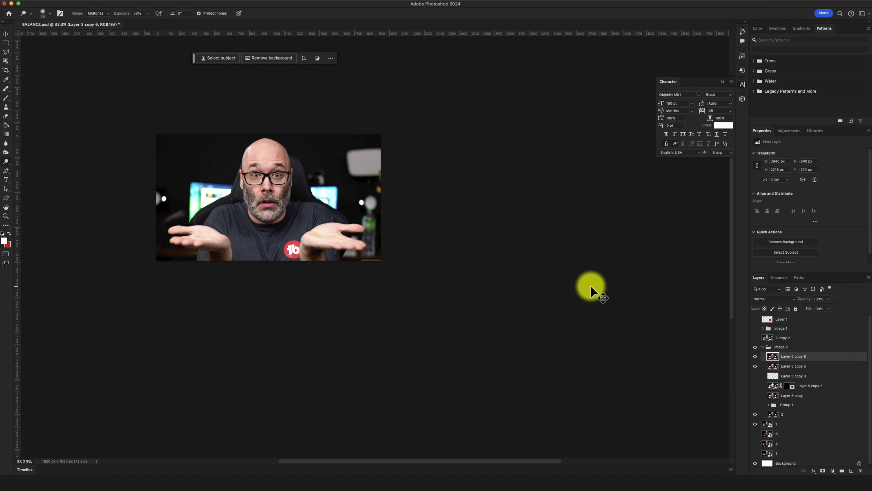
# View the resized portrait at 100% and open Unsharp Mask on Layer 5 copy 6, keeping the dialog clear of the face
pyautogui.press('super+equal')
pyautogui.press('super+equal')
pyautogui.press('super+equal')
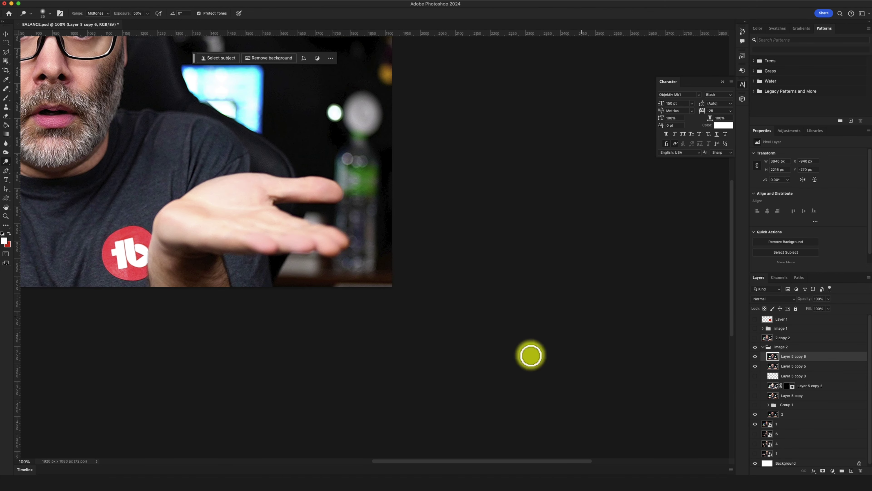
pyautogui.moveTo(445, 463); pyautogui.dragTo(377, 462)
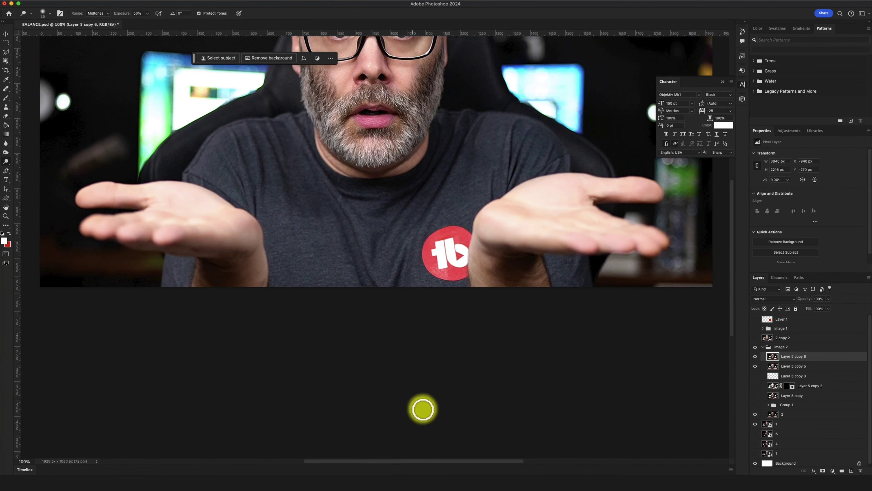
pyautogui.scroll(5, 400, 354)
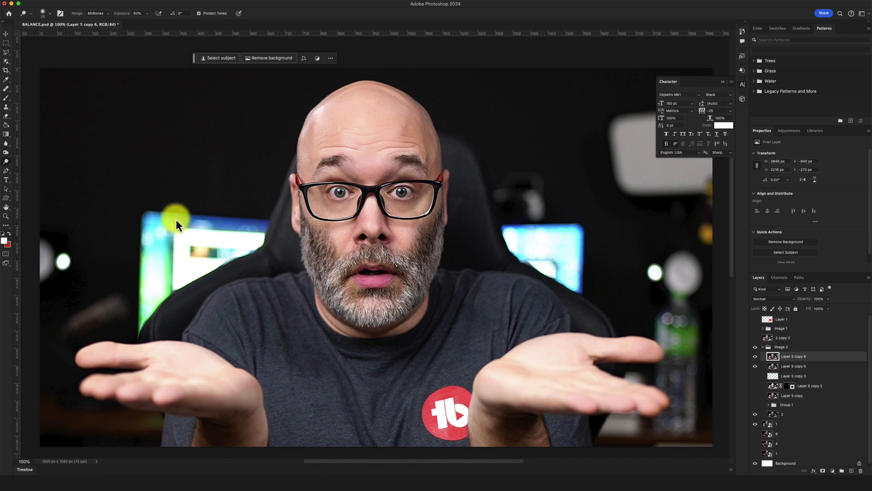
pyautogui.press('super+alt+f')
pyautogui.moveTo(311, 121); pyautogui.dragTo(557, 119)
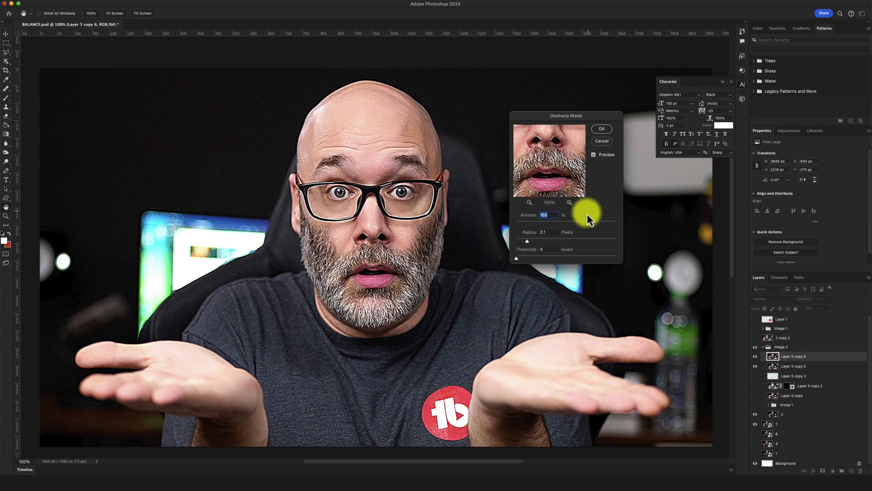
# Compare strong and weak Unsharp Mask amounts, then apply a very low Amount with Radius 1.0 pixels and Threshold 3
pyautogui.moveTo(588, 223); pyautogui.dragTo(526, 233)
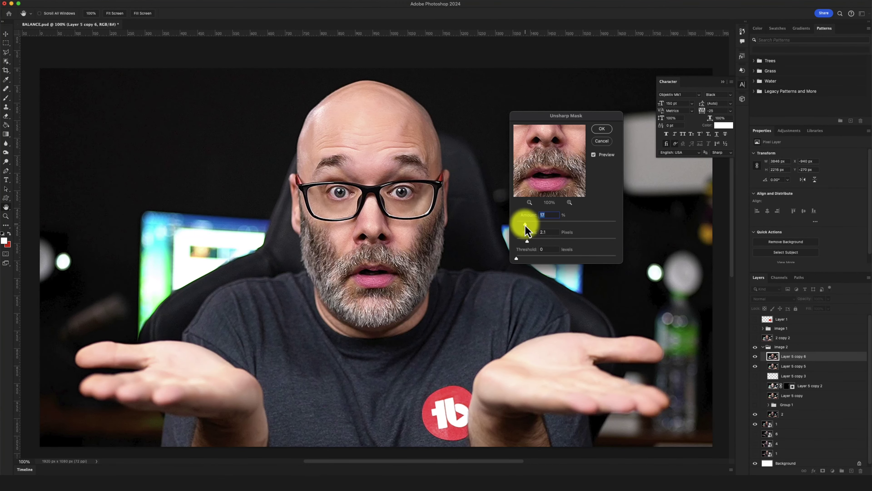
pyautogui.moveTo(526, 227); pyautogui.dragTo(520, 225)
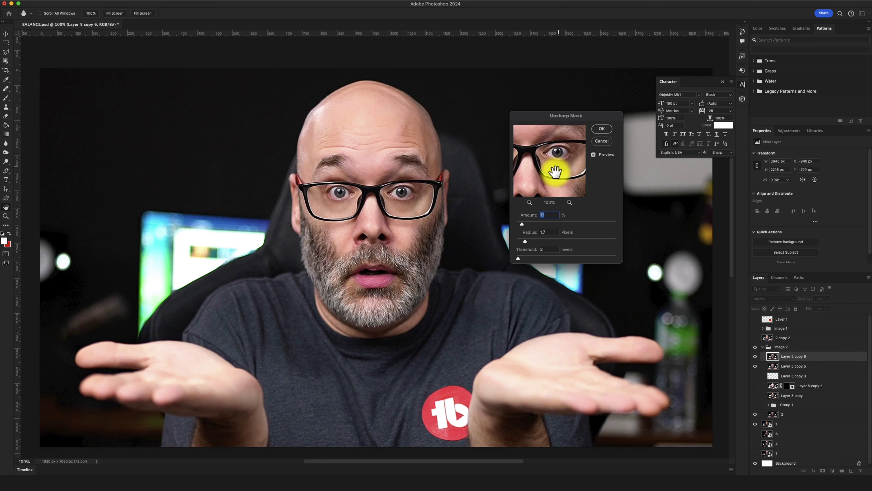
pyautogui.moveTo(520, 225); pyautogui.dragTo(590, 226)
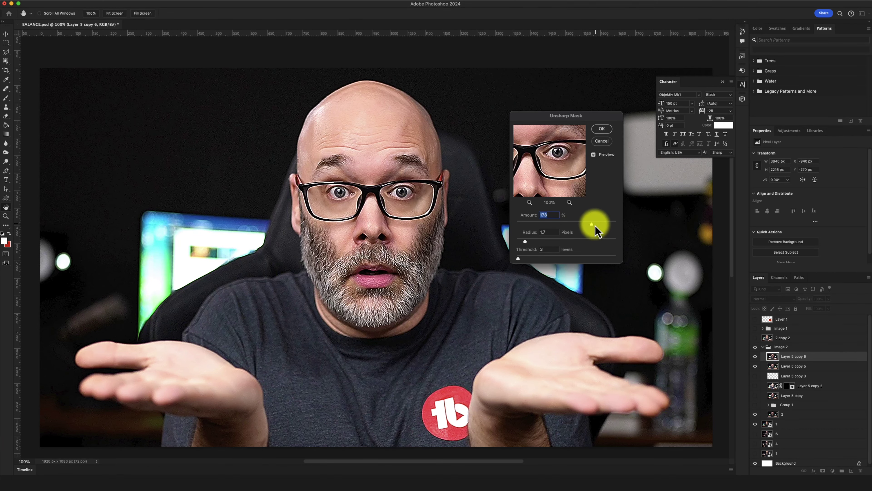
pyautogui.click(559, 165)
pyautogui.moveTo(590, 224); pyautogui.dragTo(524, 225)
pyautogui.moveTo(542, 159); pyautogui.dragTo(553, 171)
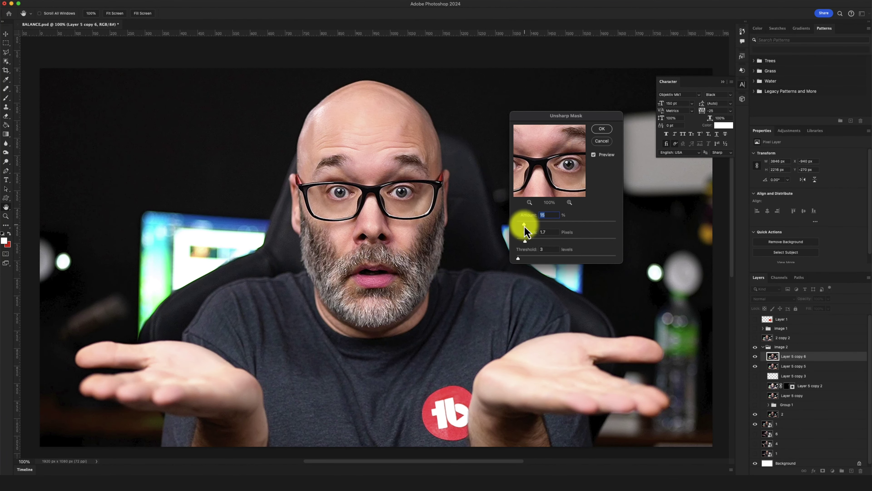
pyautogui.click(522, 243)
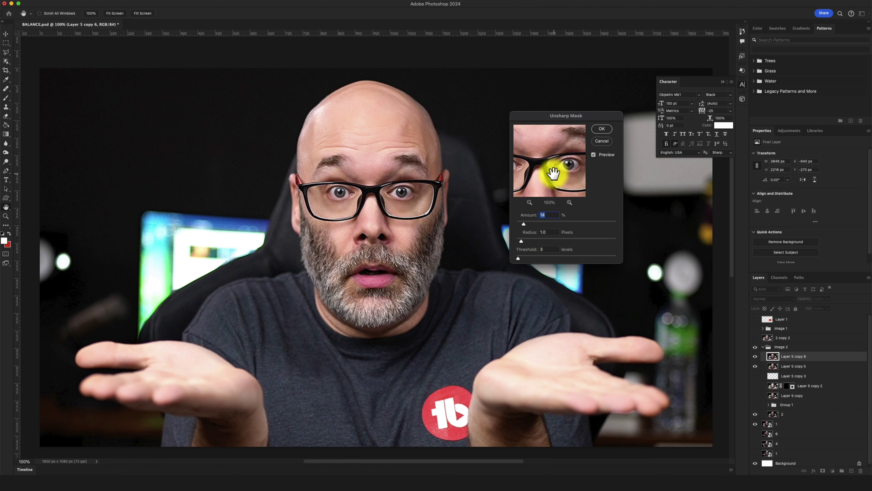
pyautogui.moveTo(561, 186)
pyautogui.mouseDown()
pyautogui.moveTo(547, 164)
pyautogui.moveTo(572, 153)
pyautogui.moveTo(563, 181)
pyautogui.moveTo(555, 166)
pyautogui.moveTo(548, 185)
pyautogui.mouseUp()
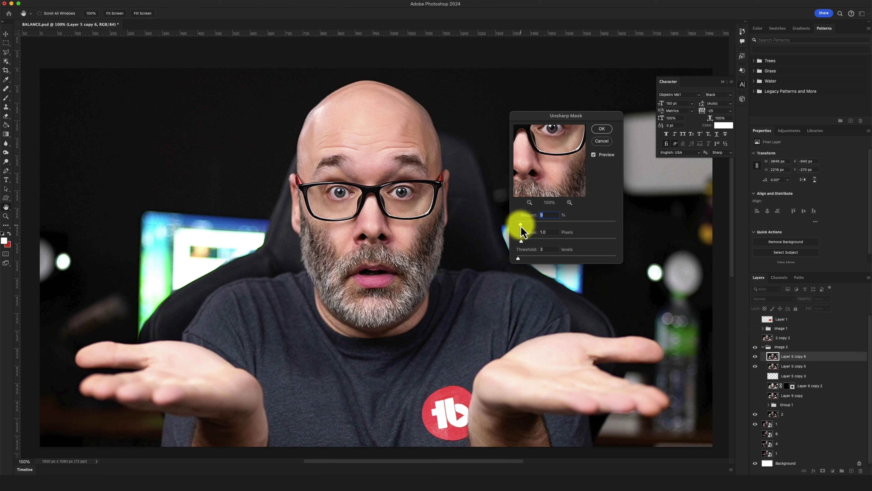
pyautogui.click(602, 129)
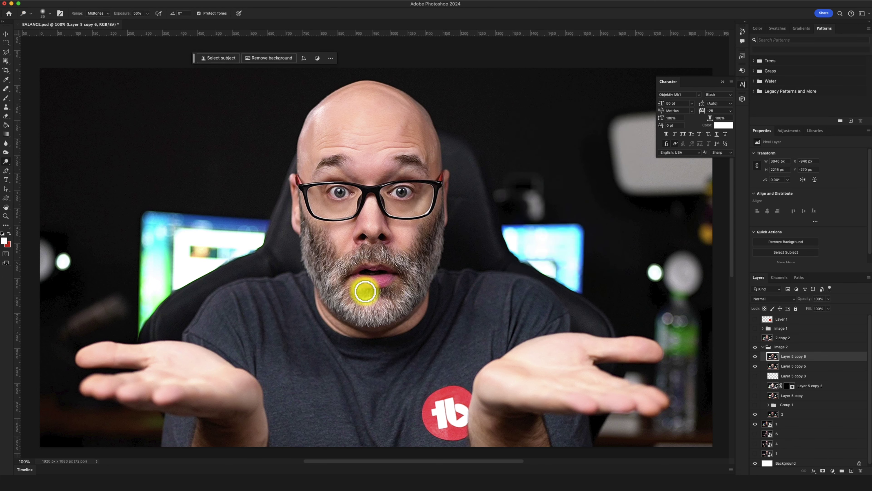
# Duplicate Layer 5 copy 6 as Layer 5 copy 7
pyautogui.rightClick(792, 359)
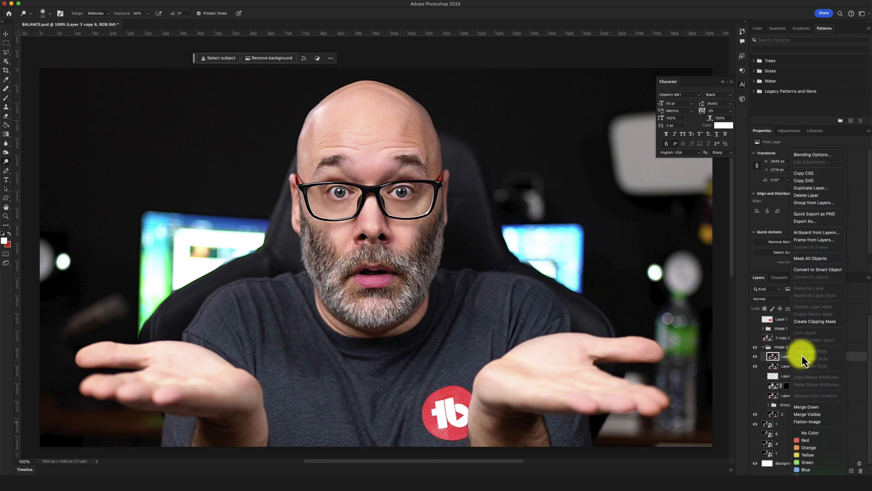
pyautogui.click(806, 189)
pyautogui.press('Return')
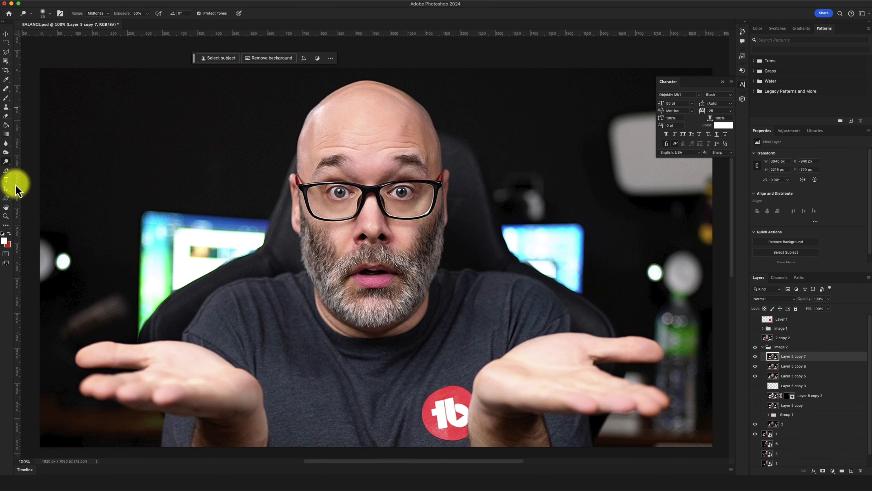
# Sharpen the beard on Layer 5 copy 7 using the Sharpen tool at 50% strength with a large soft brush
pyautogui.click(7, 146)
pyautogui.click(31, 149)
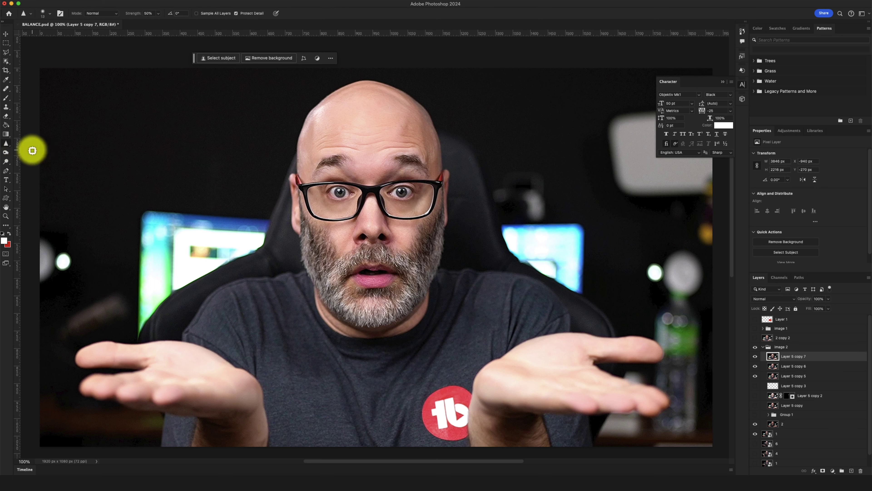
pyautogui.press(']')
pyautogui.press(']')
pyautogui.press(']')
pyautogui.press(']')
pyautogui.press(']')
pyautogui.press(']')
pyautogui.press(']')
pyautogui.press(']')
pyautogui.press(']')
pyautogui.press(']')
pyautogui.press(']')
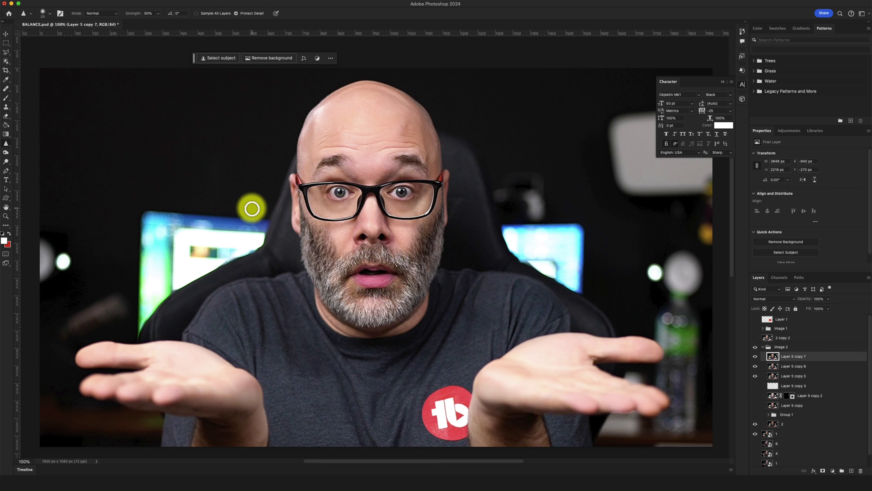
pyautogui.press(']')
pyautogui.press(']')
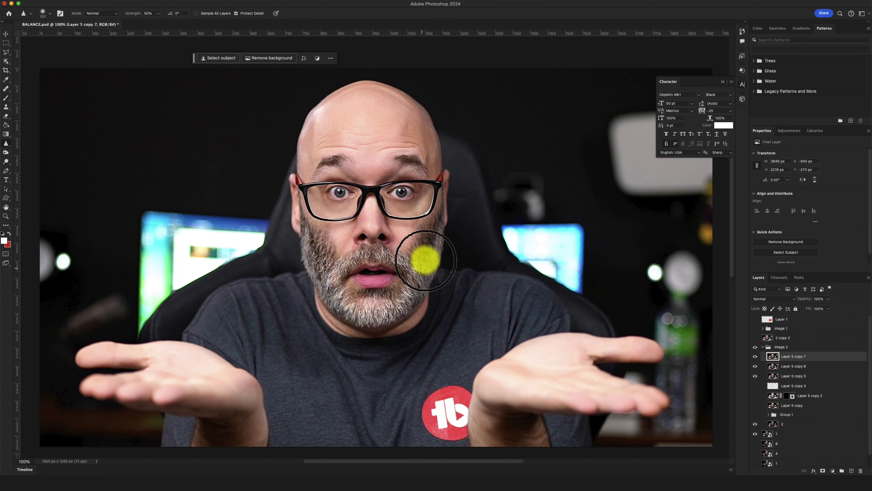
pyautogui.press('[')
pyautogui.press('[')
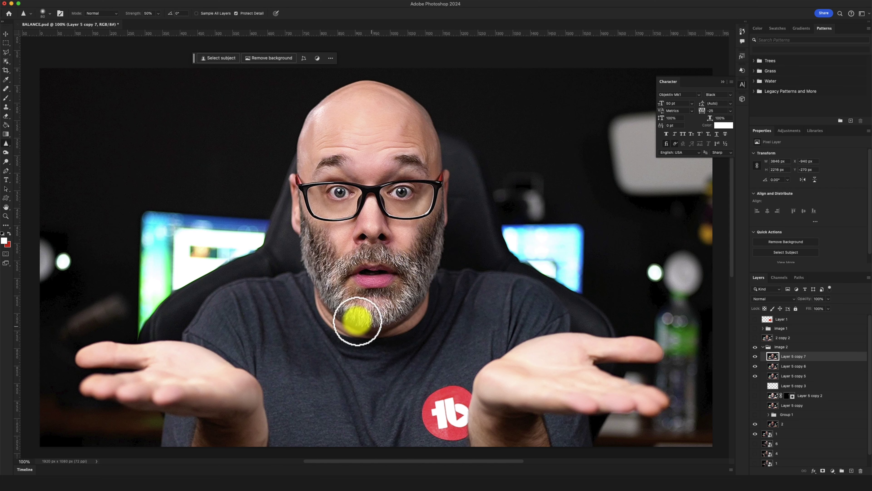
# Compare the beard before and after sharpening by hiding and showing the top layers, and reduce the Sharpen brush to 60 px
pyautogui.click(756, 366)
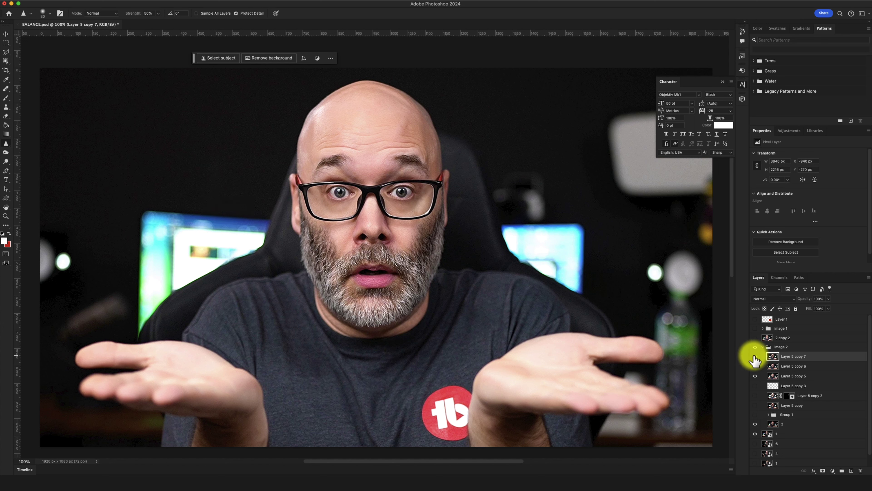
pyautogui.click(756, 366)
pyautogui.press('[')
pyautogui.press('[')
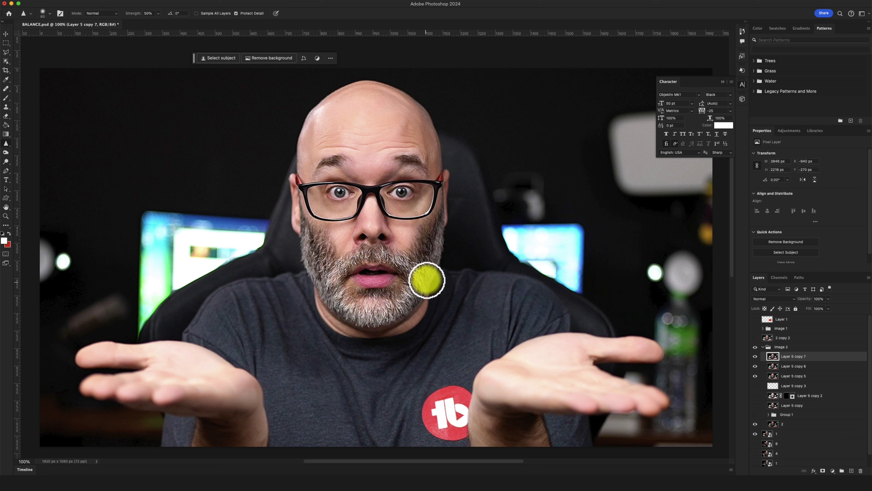
# Add a Vibrance adjustment layer above Layer 5 copy 7 with Vibrance set to +12
pyautogui.click(832, 471)
pyautogui.click(835, 379)
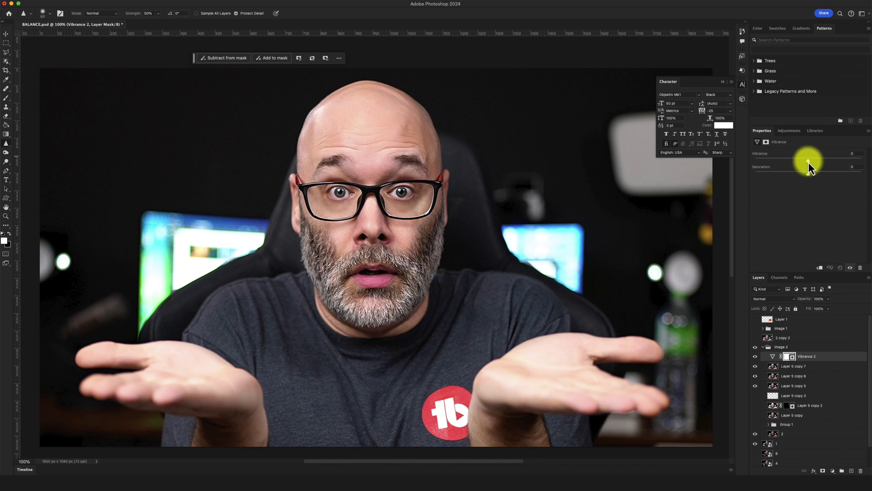
pyautogui.moveTo(815, 161)
pyautogui.mouseDown()
pyautogui.moveTo(851, 161)
pyautogui.moveTo(814, 161)
pyautogui.mouseUp()
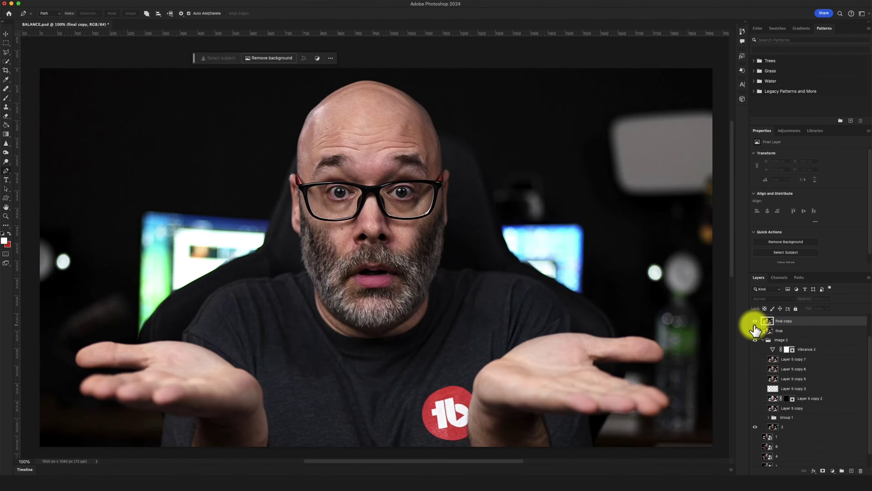
# Compare the portrait before and after the edits by repeatedly hiding and showing the final copy layer
pyautogui.click(756, 322)
pyautogui.click(756, 321)
pyautogui.click(755, 321)
pyautogui.click(755, 322)
pyautogui.click(755, 321)
pyautogui.click(756, 321)
pyautogui.click(755, 321)
pyautogui.click(755, 322)
pyautogui.click(755, 322)
pyautogui.click(755, 321)
pyautogui.click(755, 322)
pyautogui.click(755, 322)
pyautogui.click(756, 321)
pyautogui.click(755, 321)
pyautogui.click(756, 321)
pyautogui.click(756, 322)
pyautogui.click(755, 321)
pyautogui.click(755, 321)
pyautogui.click(755, 322)
pyautogui.click(755, 321)
pyautogui.click(755, 322)
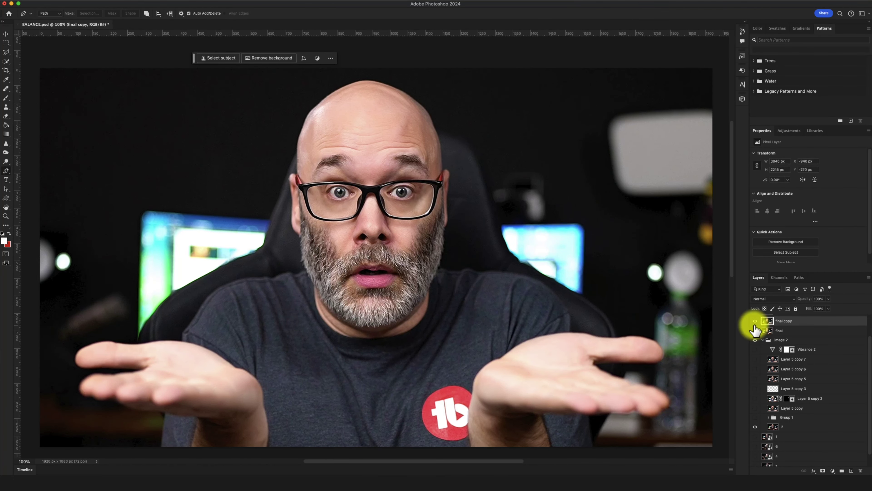
pyautogui.click(755, 322)
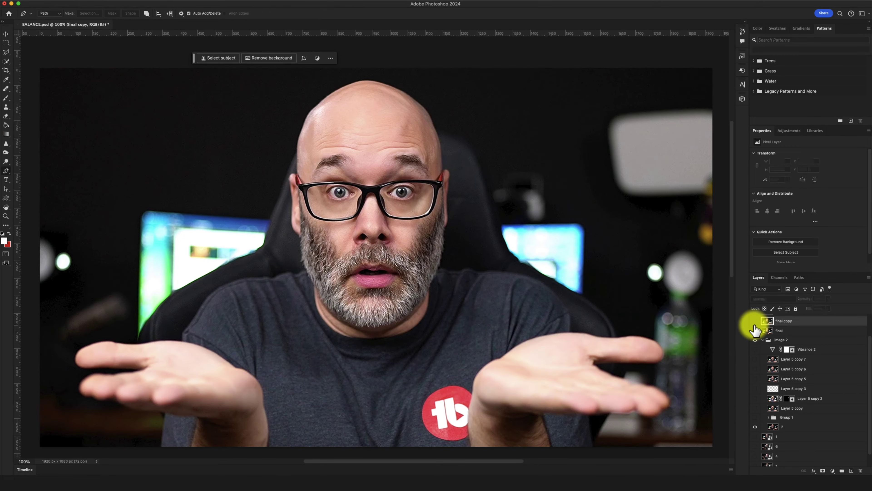